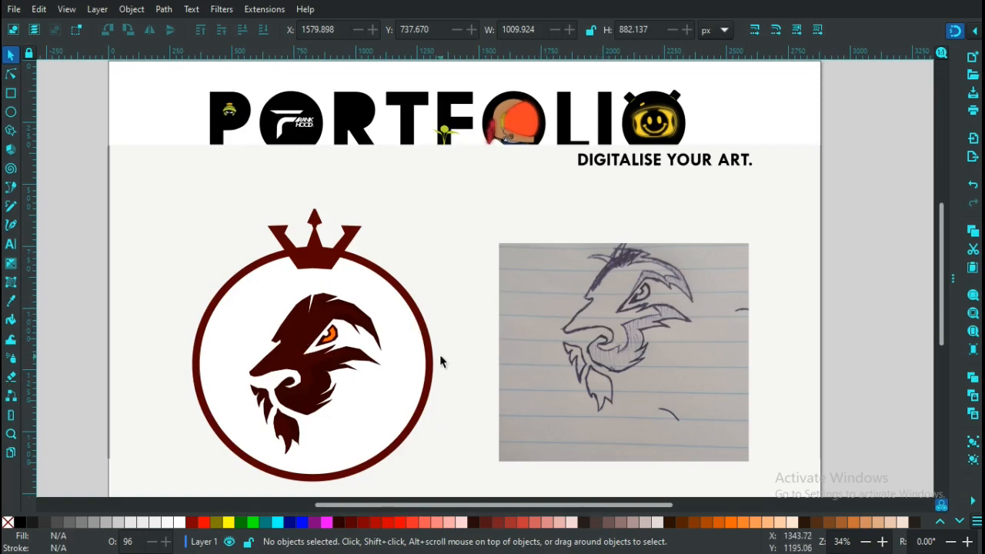
- Move the crowned lion logo group off the page to the right, to about X 3233, Y 512 px
left_click(284, 310)
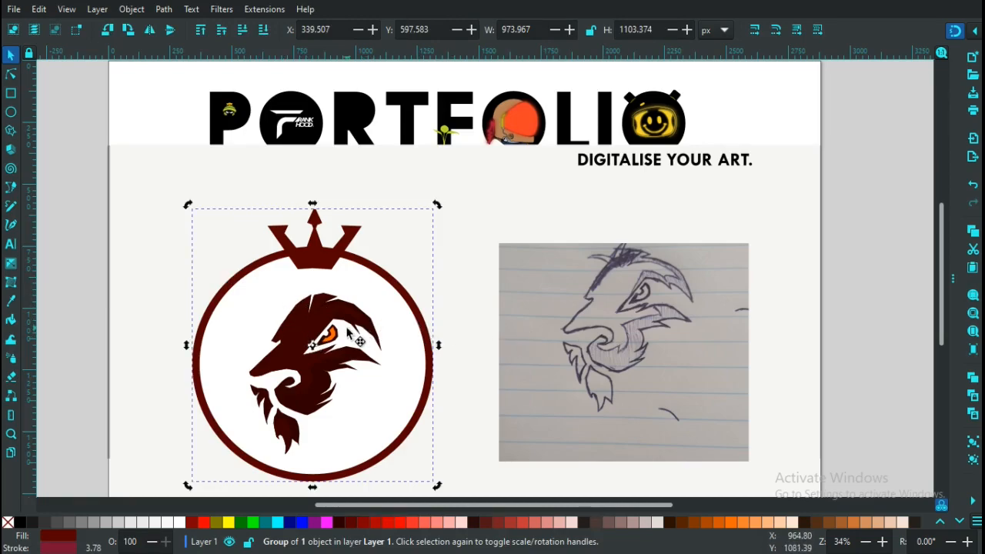
left_click_drag(347, 331, 613, 337)
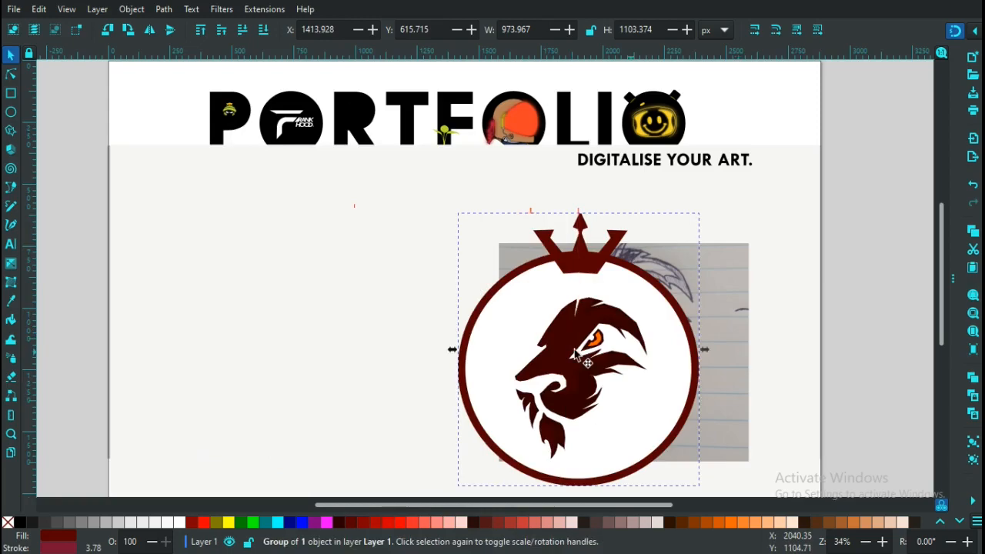
left_click_drag(897, 341, 931, 341)
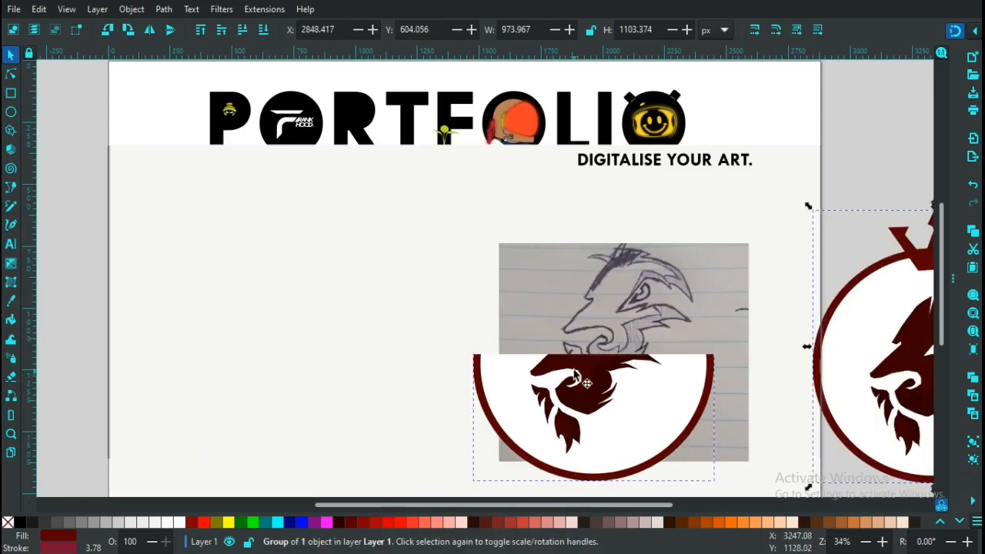
left_click(854, 345)
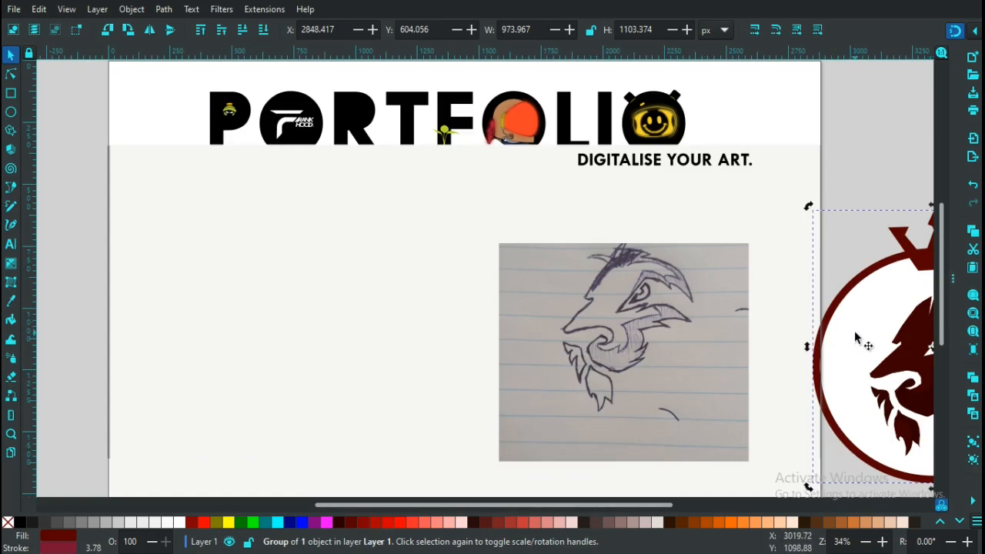
left_click_drag(864, 345, 938, 322)
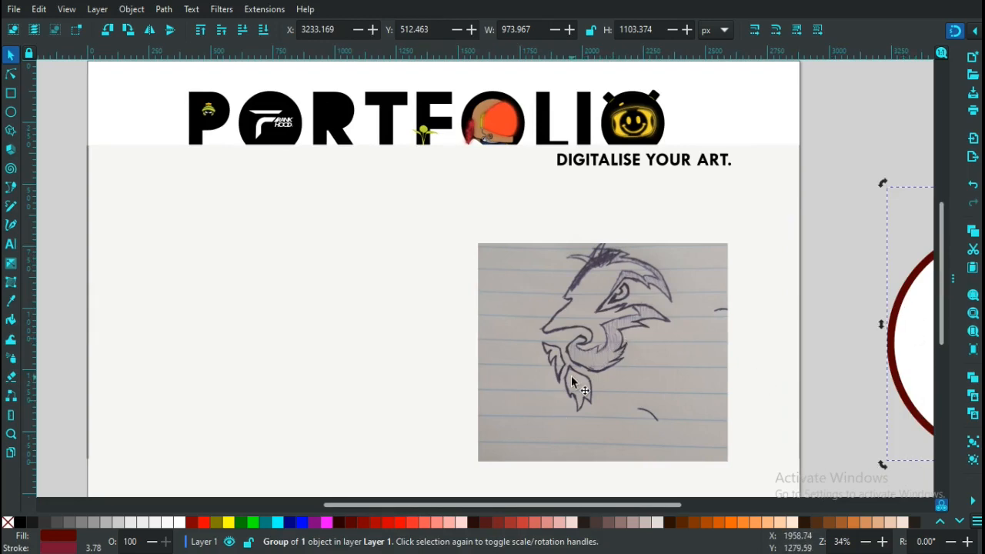
- Move the lion sketch photo toward the middle of the page, to about X 1006, Y 551 px
left_click(528, 389)
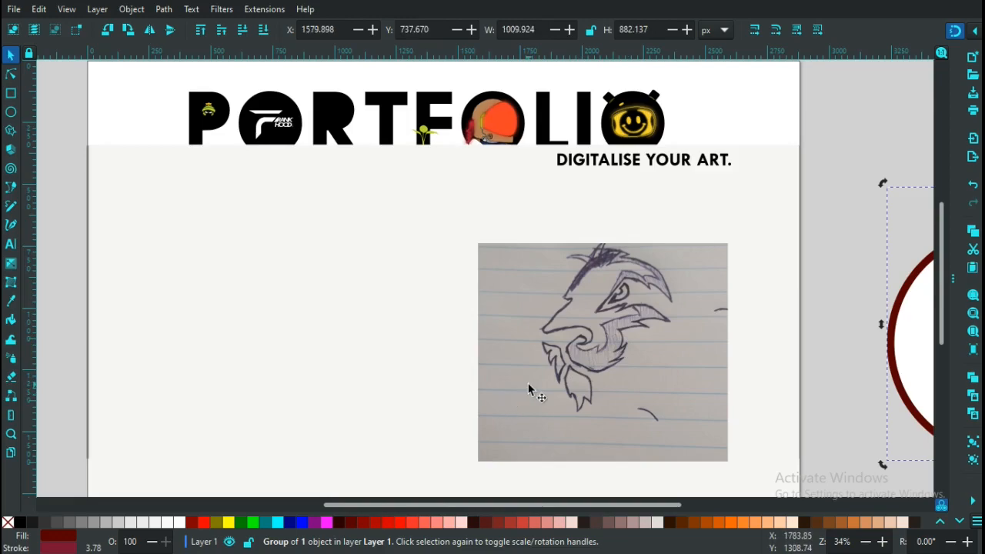
key("plus")
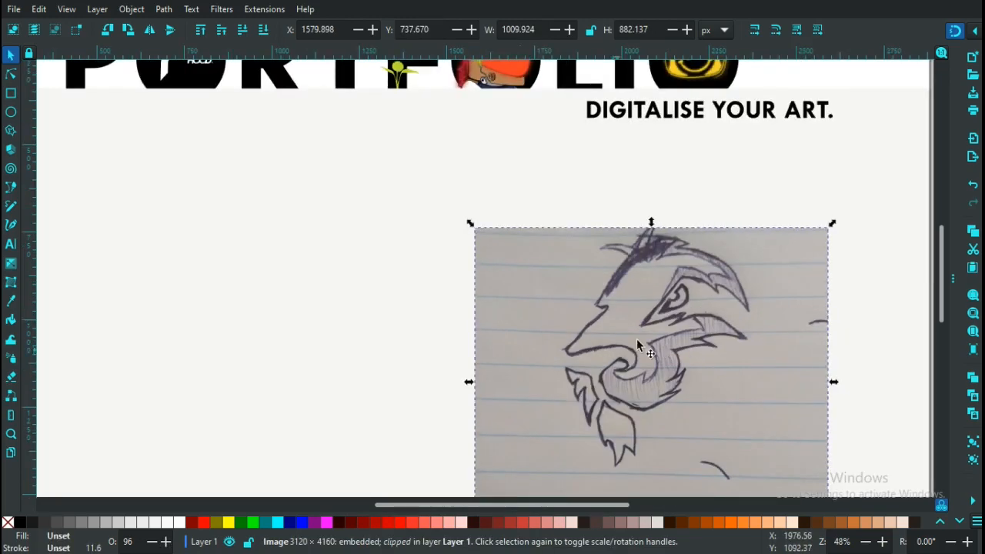
left_click(659, 331)
mouse_move(660, 330)
left_mouse_down()
mouse_move(432, 276)
mouse_move(488, 305)
mouse_move(481, 299)
left_mouse_up()
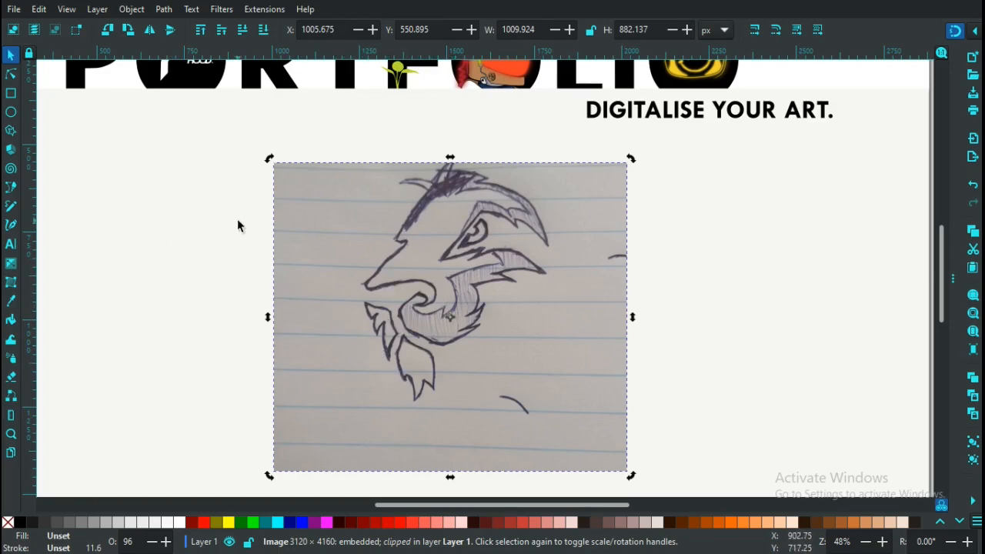
- Lower the lion sketch photo's opacity to about 62% for tracing
left_click(10, 188)
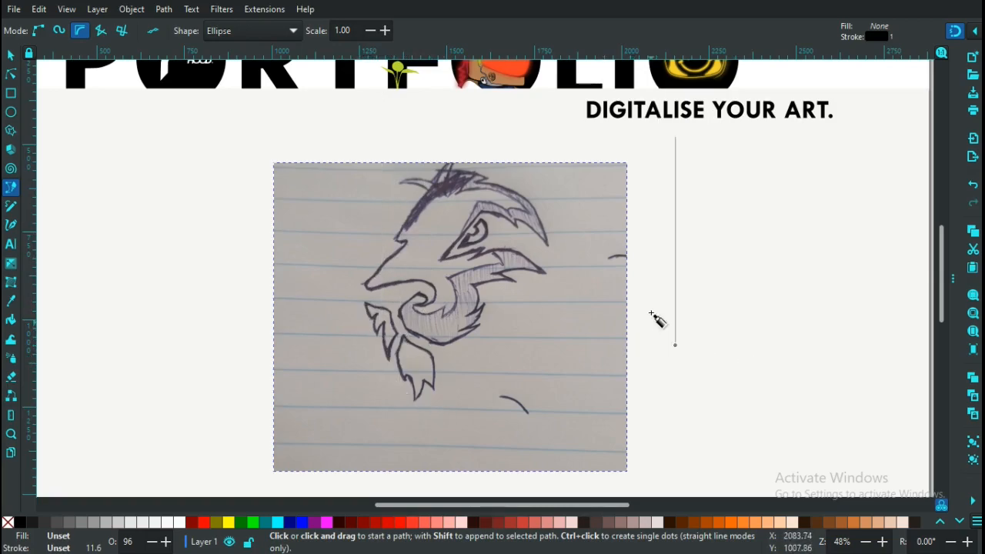
left_click(11, 55)
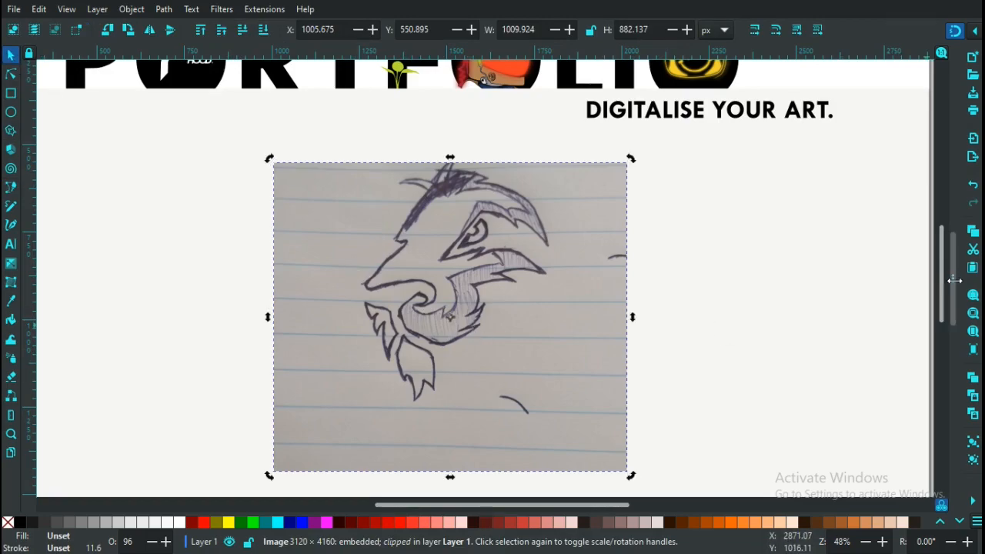
left_click_drag(952, 278, 803, 278)
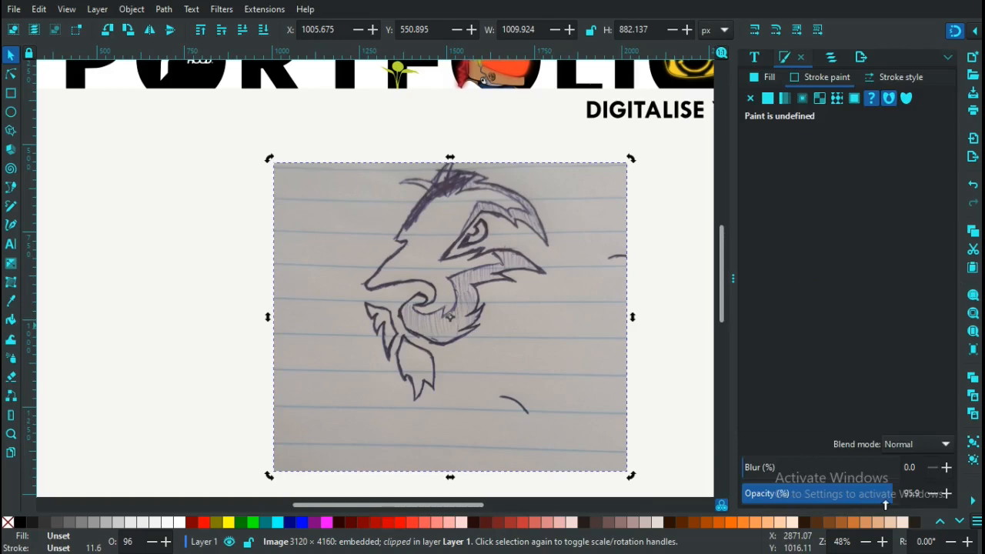
left_click_drag(872, 500, 839, 500)
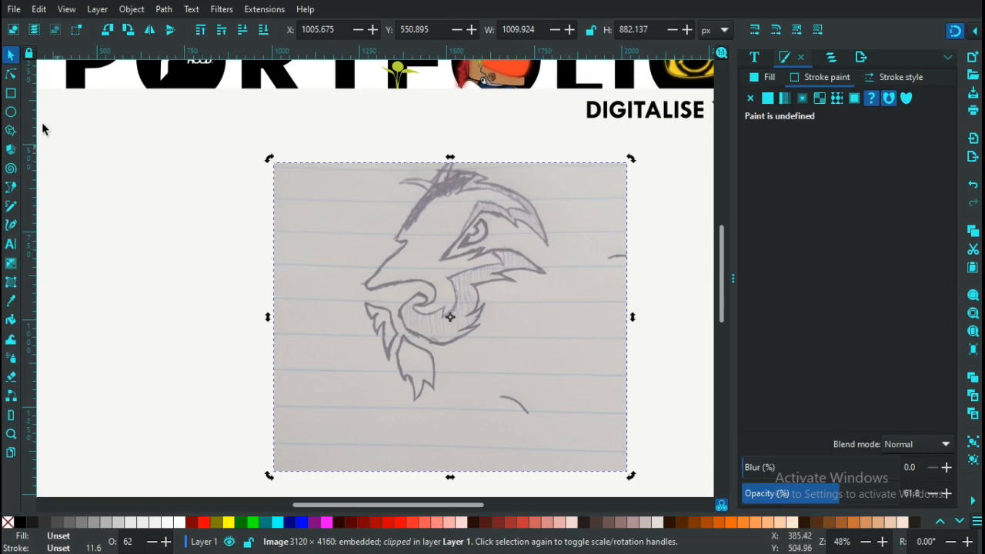
- Set the Pen tool to B-spline mode with the stroke shape None
left_click(11, 188)
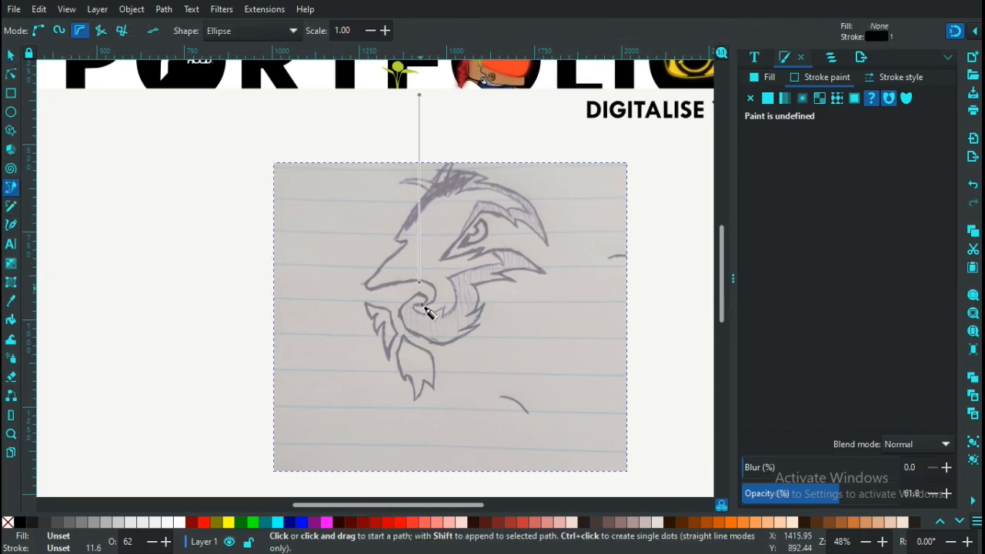
scroll(397, 360, "up", 1)
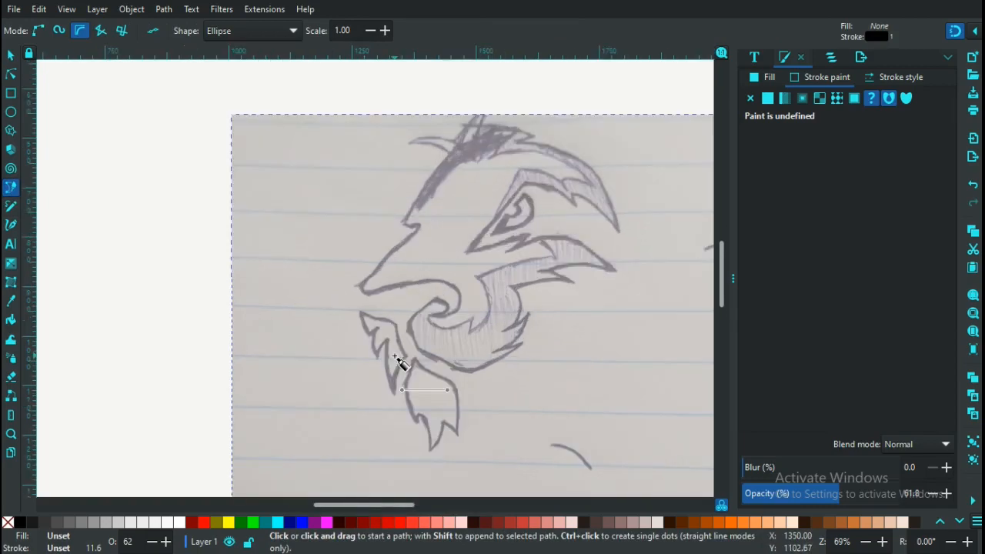
scroll(397, 361, "up", 1)
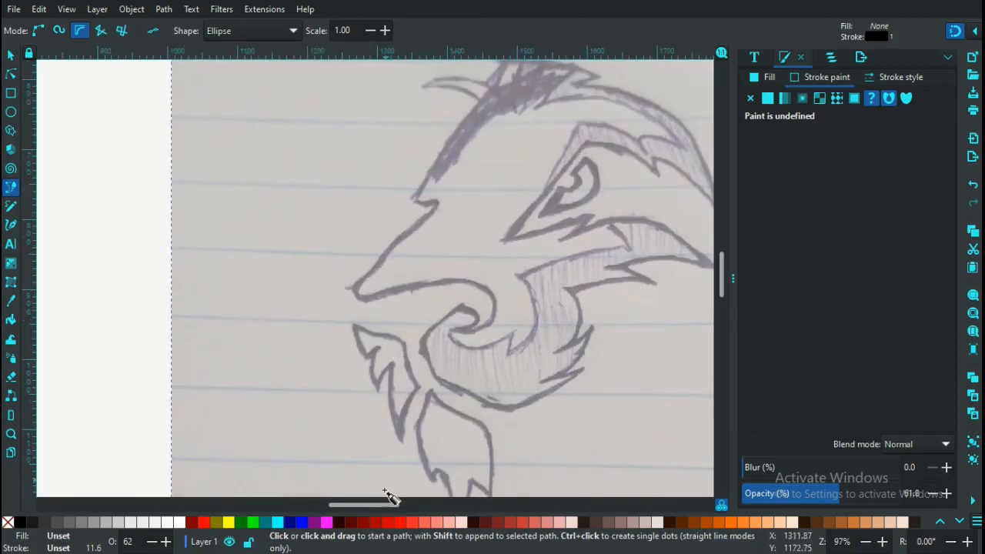
left_click_drag(355, 504, 373, 504)
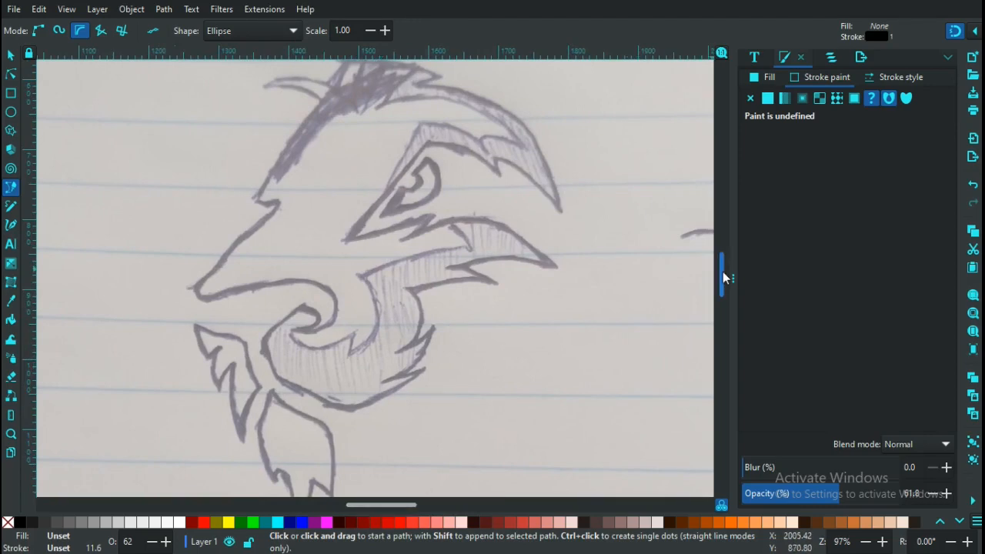
left_click_drag(722, 271, 723, 293)
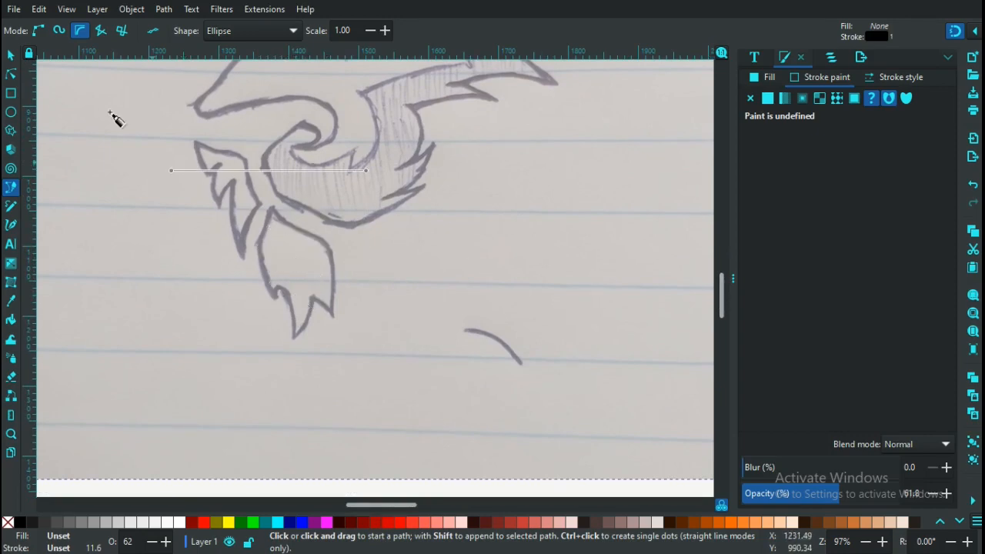
left_click(289, 31)
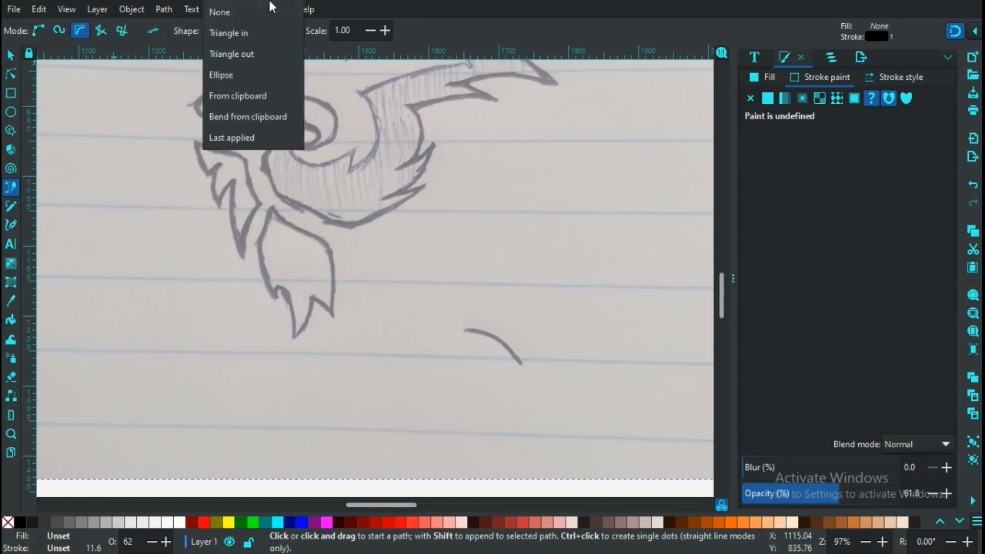
left_click(253, 14)
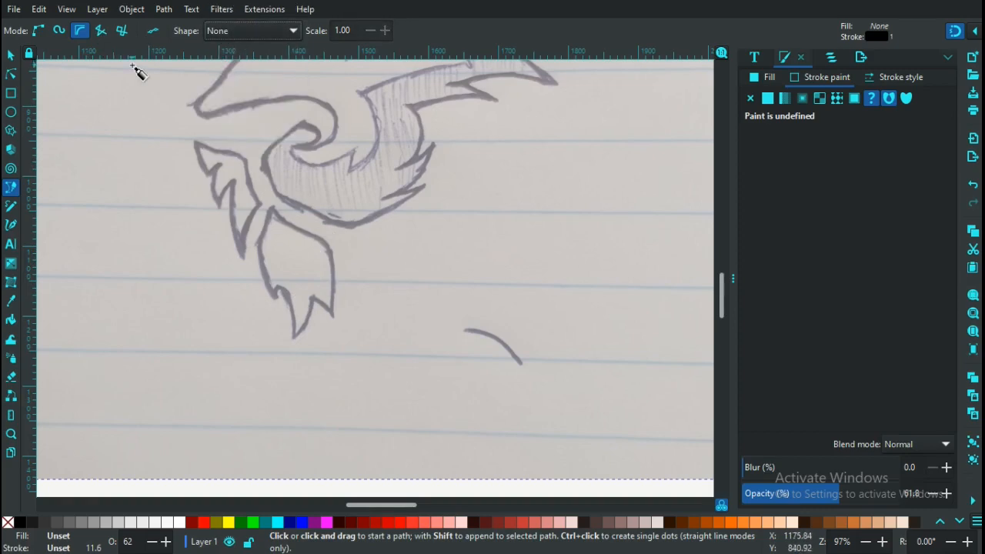
left_click(82, 31)
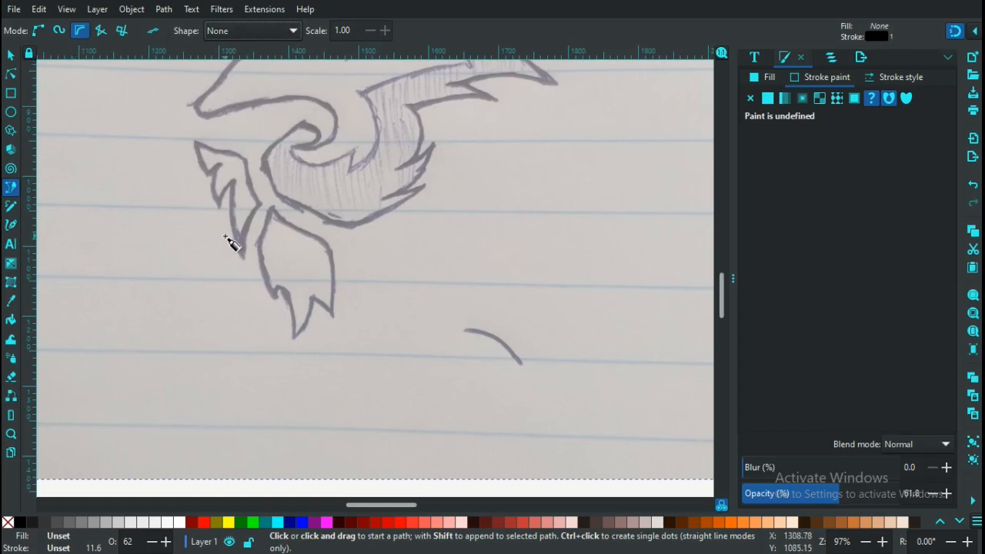
- Start a path at the upper tip of the sketch's lower beard tuft and trace its right edge down to the right-hand point
key("plus")
key("plus")
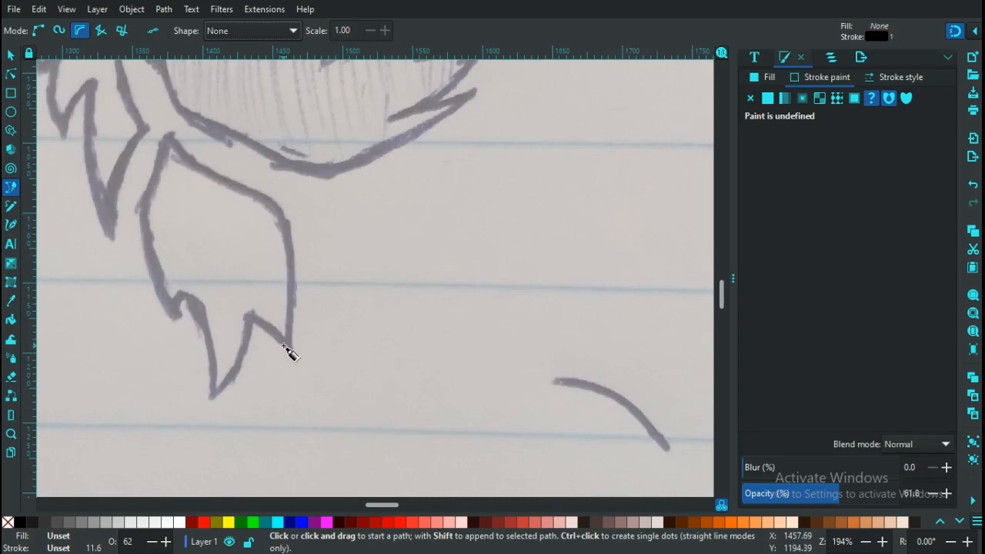
left_click_drag(380, 503, 368, 503)
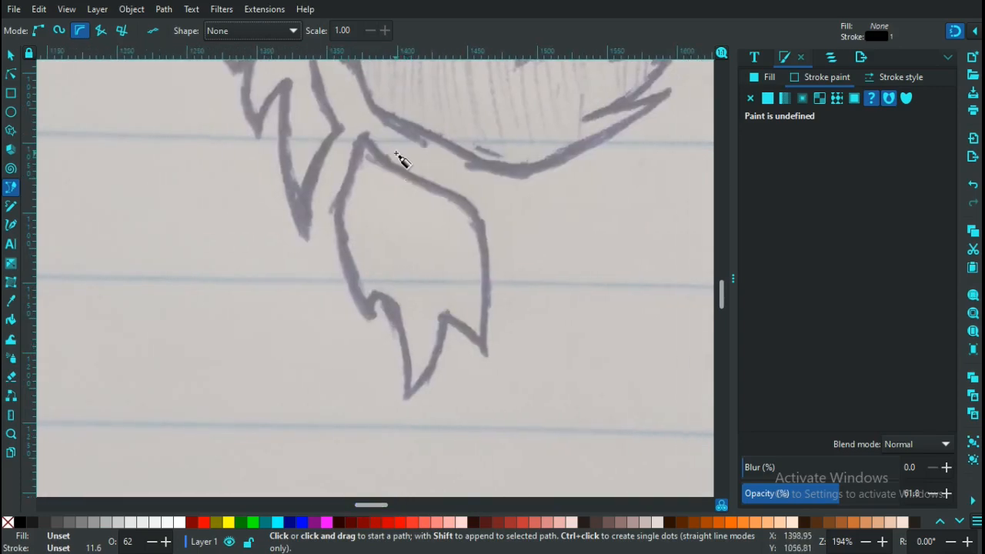
left_click(365, 139)
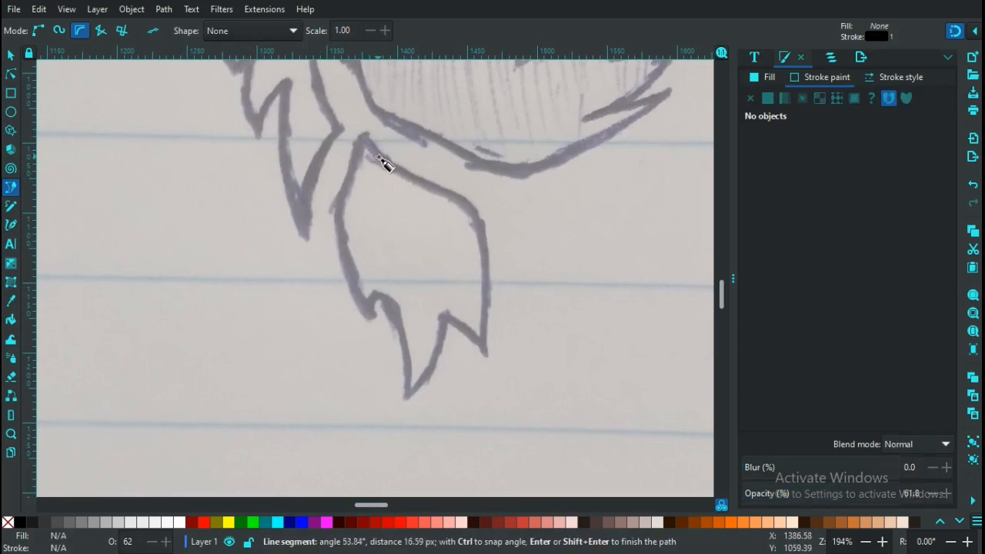
left_click(378, 157)
left_click(402, 174)
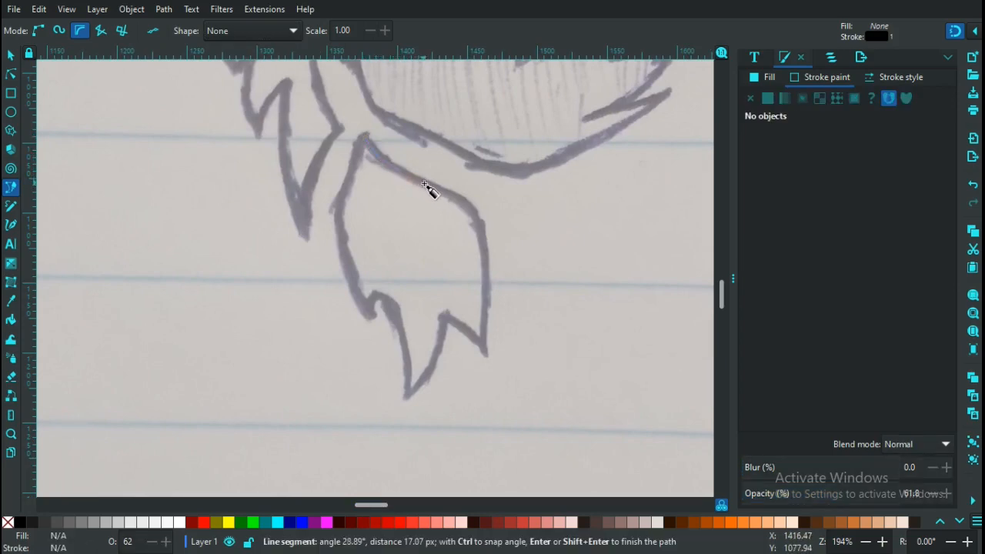
left_click(444, 192)
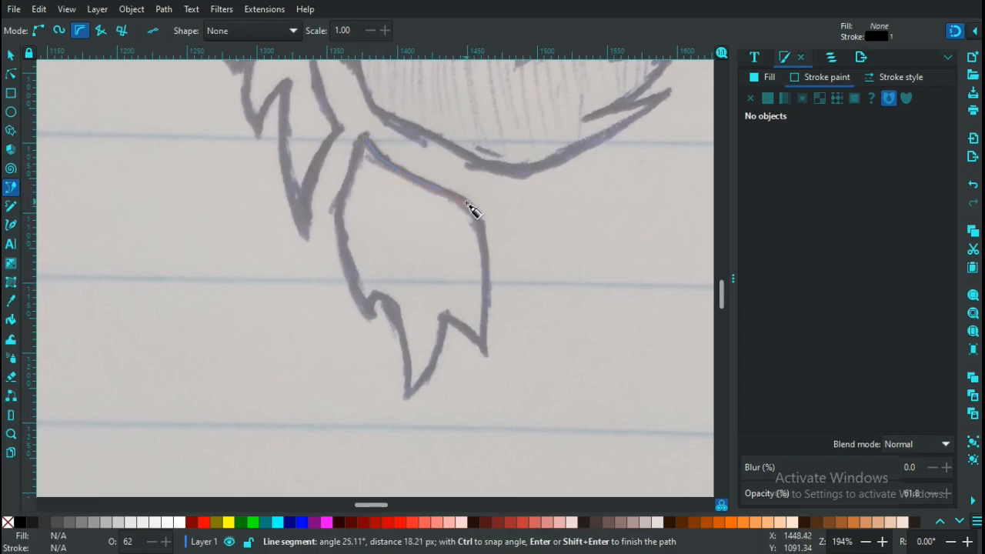
left_click(469, 209)
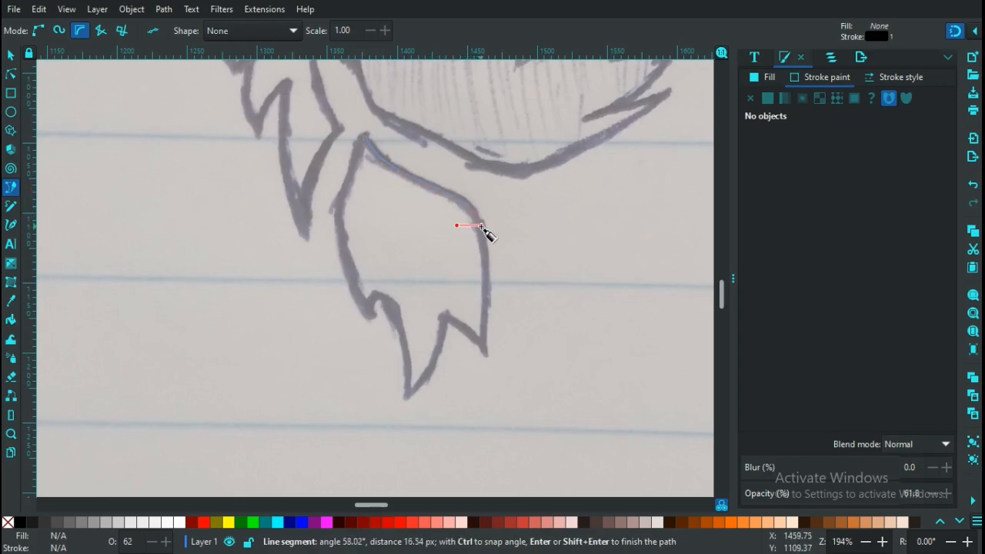
left_click(477, 225)
left_click(486, 272)
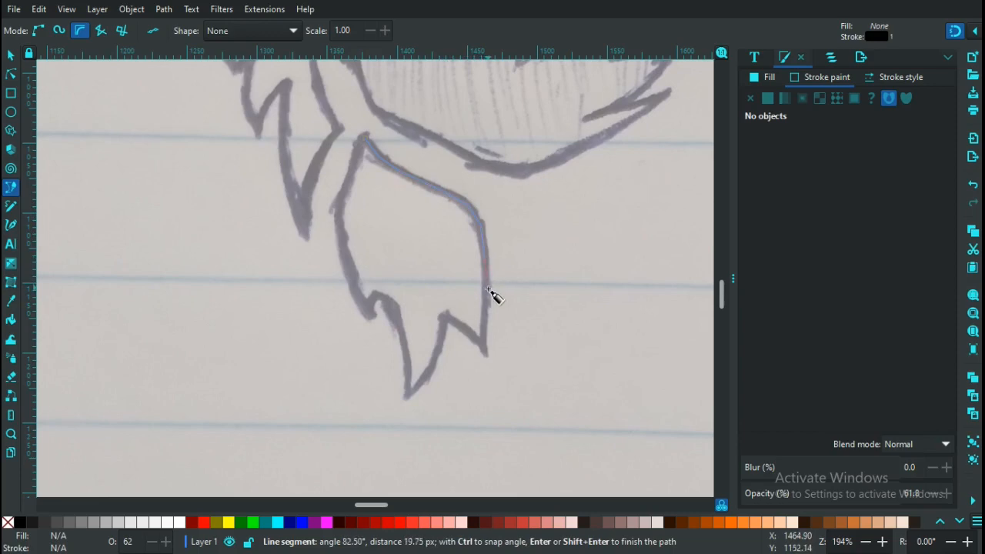
left_click(484, 311)
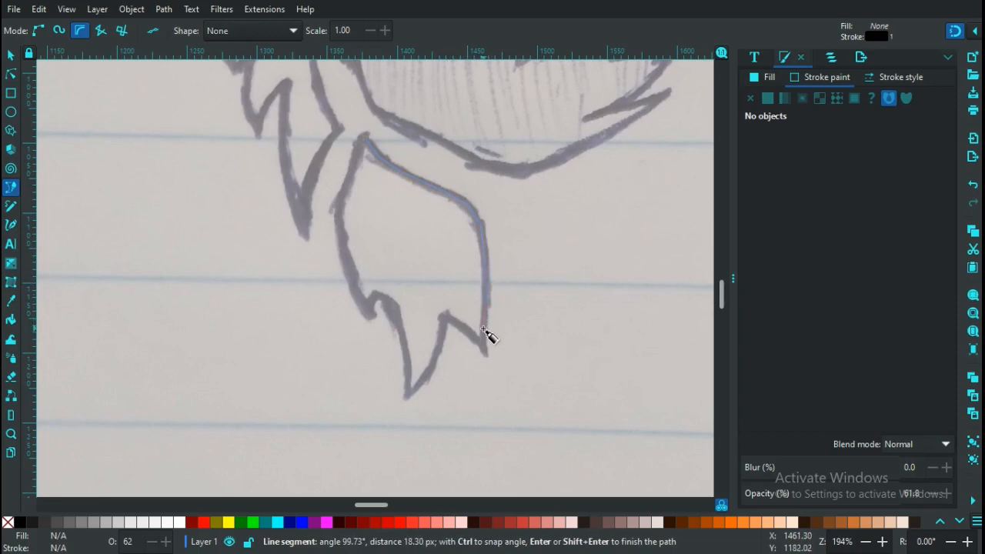
left_click_drag(485, 350, 487, 359)
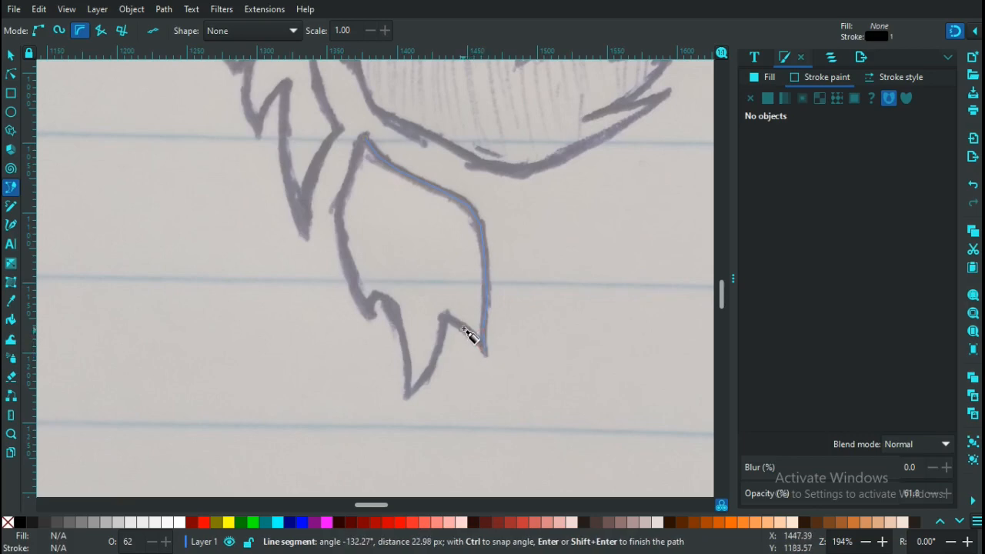
- Continue the lower beard tuft path from its right-hand point through the inner notch and down to the lowest tip
left_click(471, 334)
left_click(455, 325)
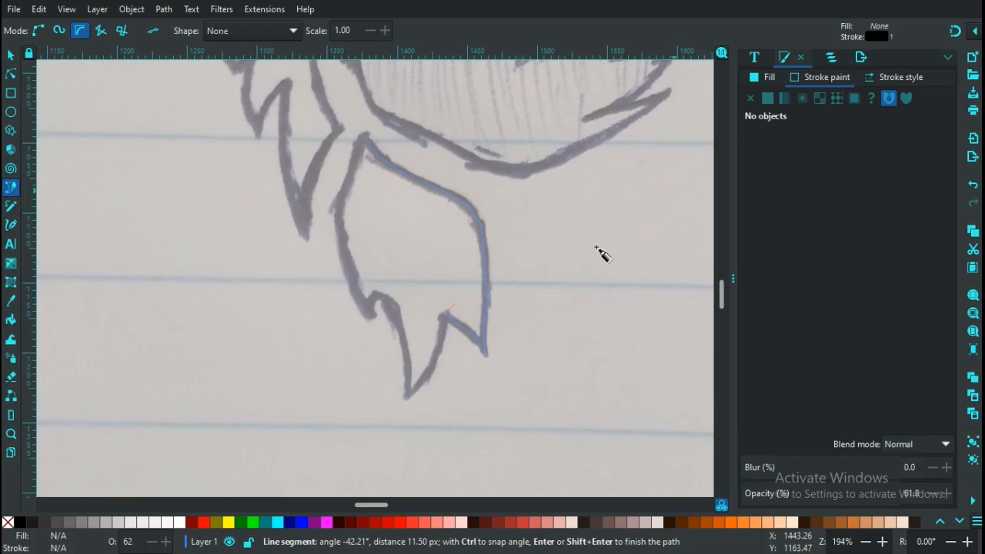
left_click(444, 332)
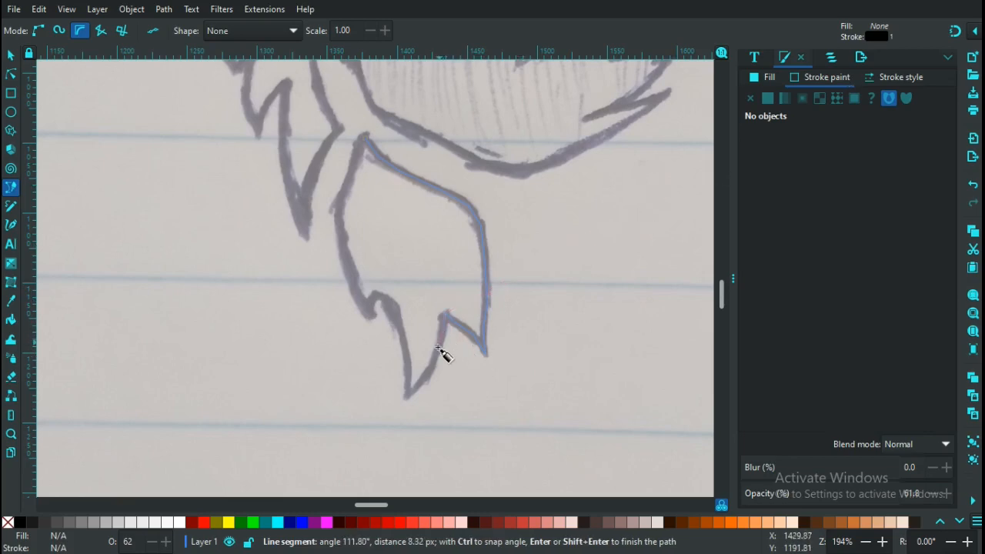
left_click(416, 390)
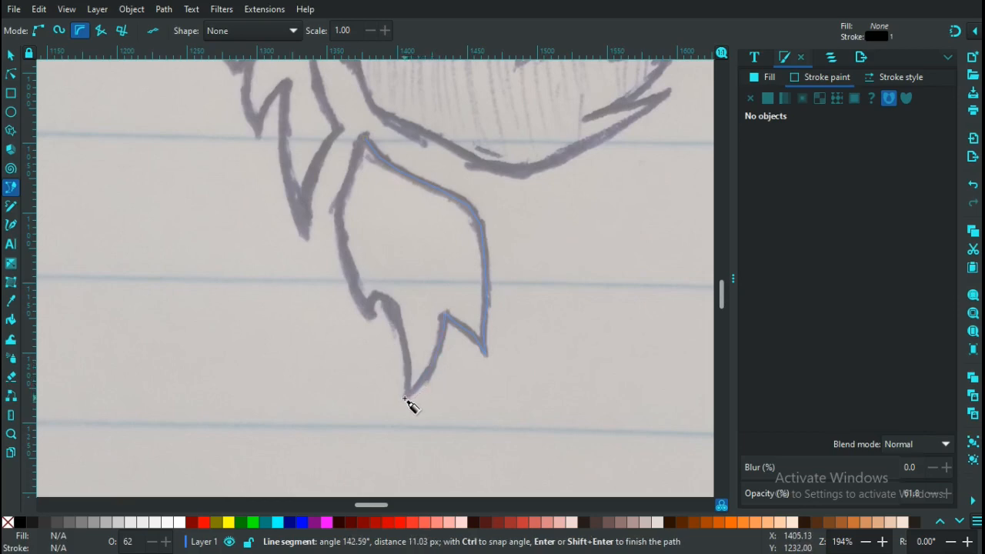
left_click(406, 398)
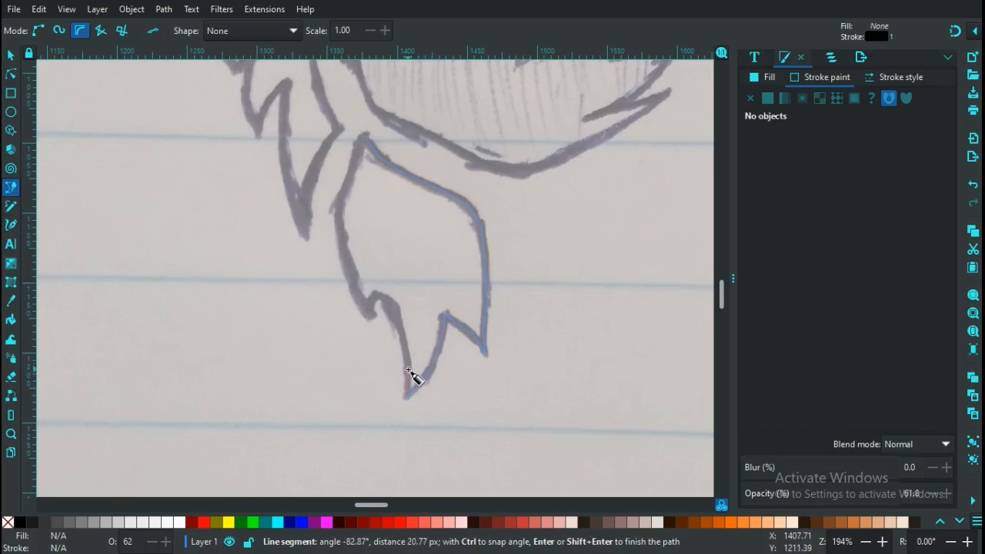
- Trace up the left side of the tuft's lowest spike to the small notch and down to the short left point, replacing the misplaced node
left_click(409, 376)
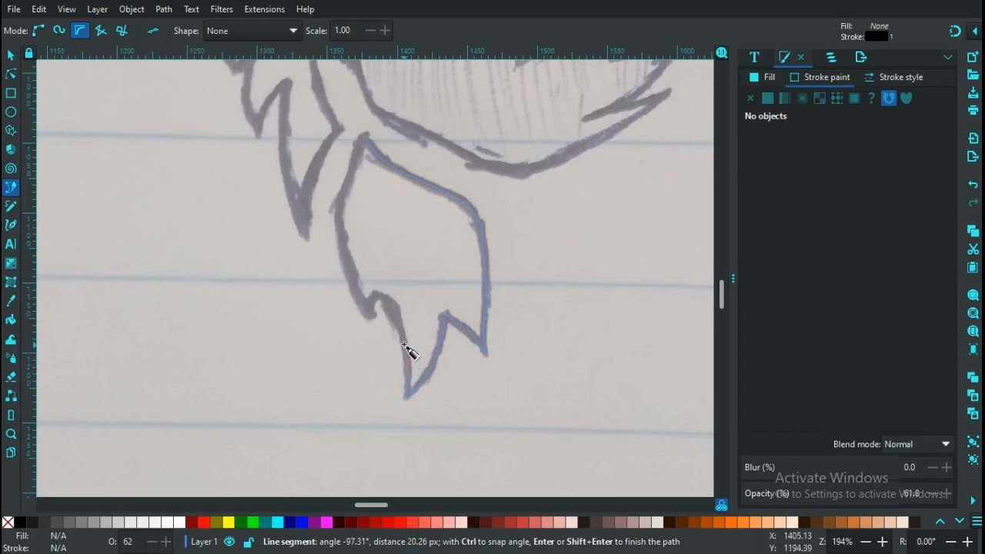
left_click(404, 347)
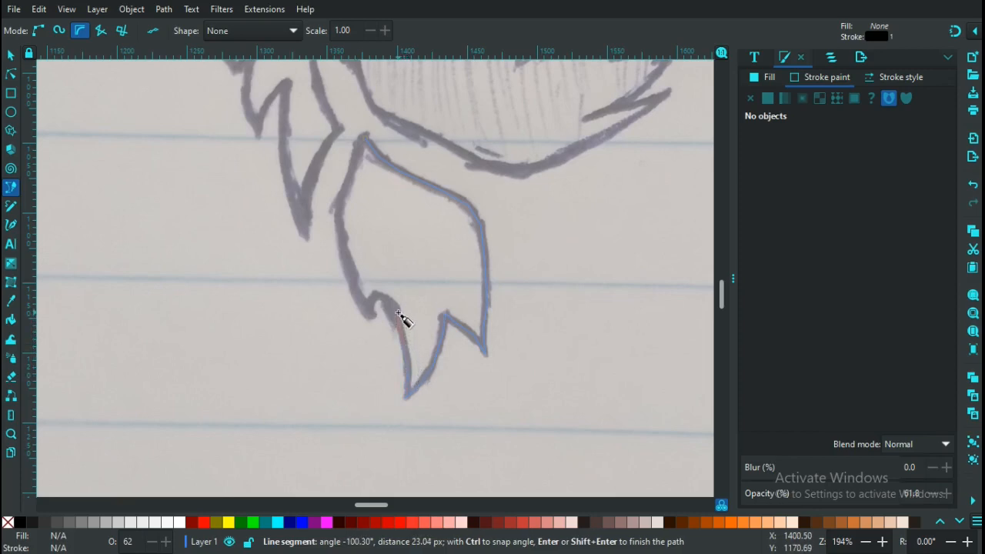
left_click(399, 313)
left_click(383, 294)
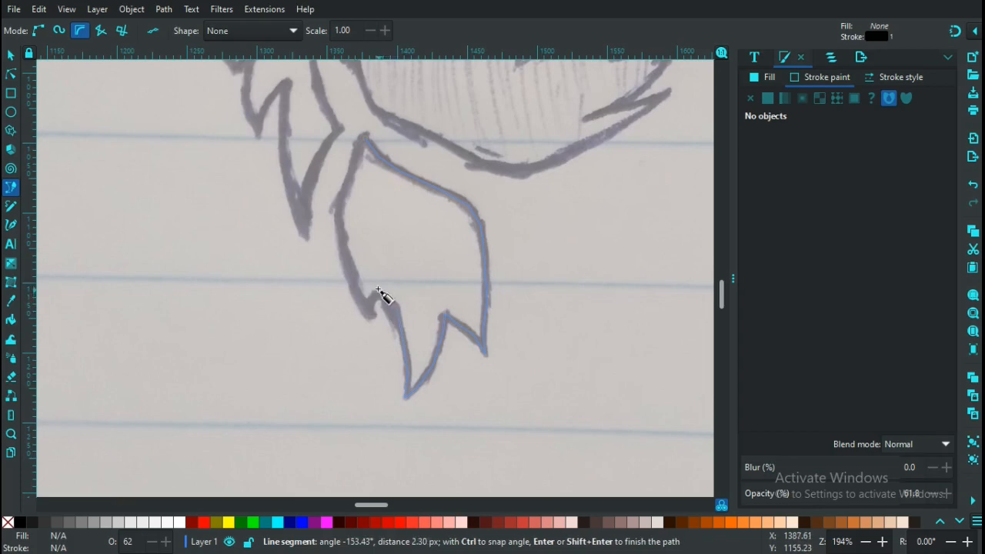
left_click(367, 281)
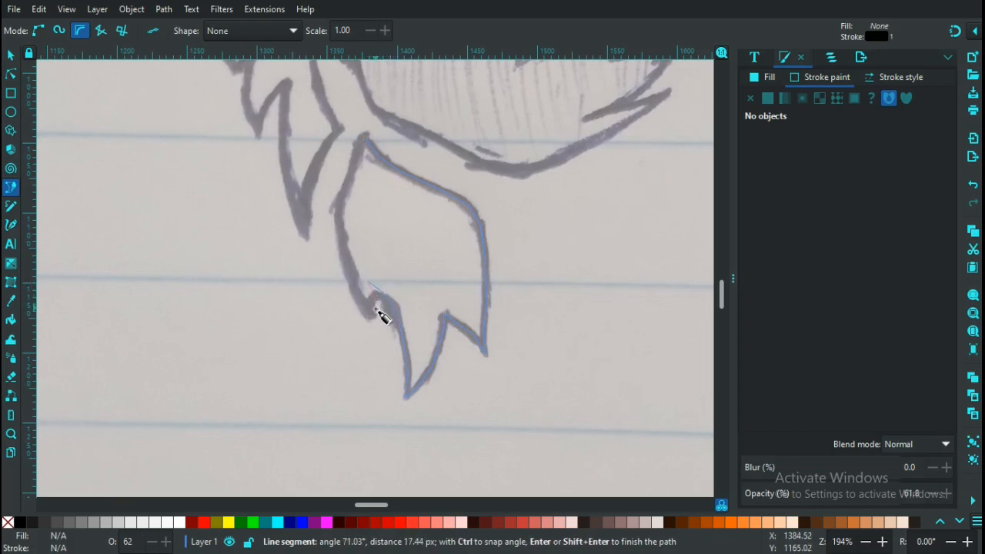
left_click(377, 310)
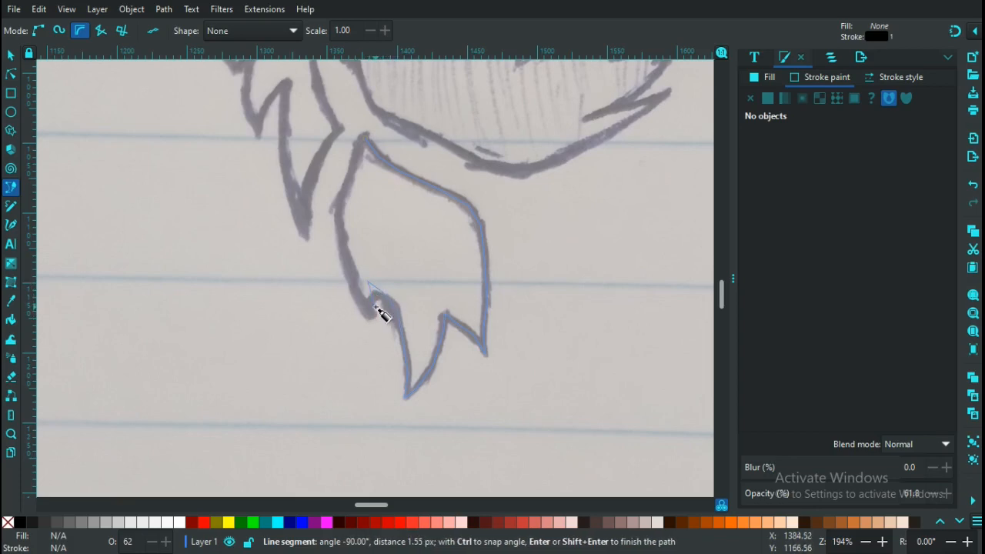
key("BackSpace")
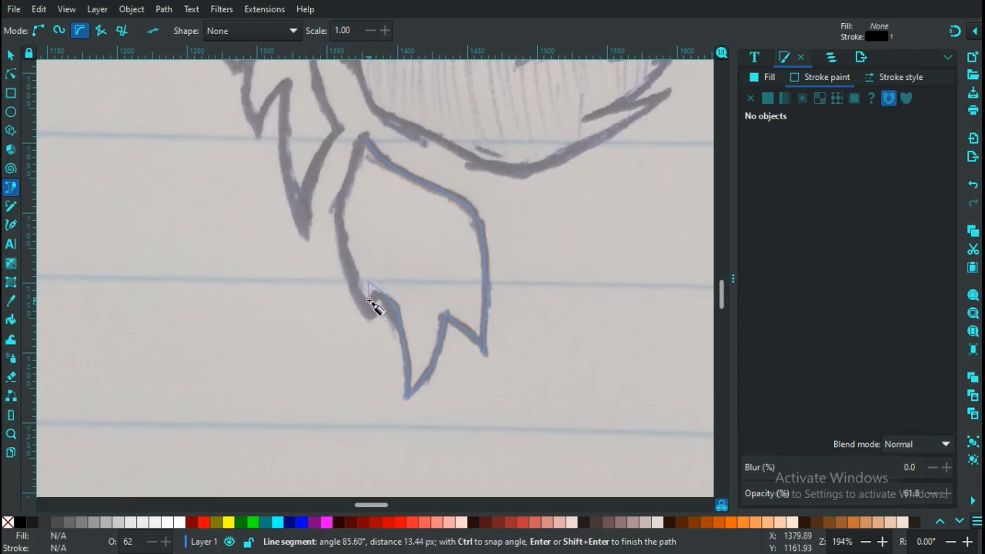
left_click(372, 303)
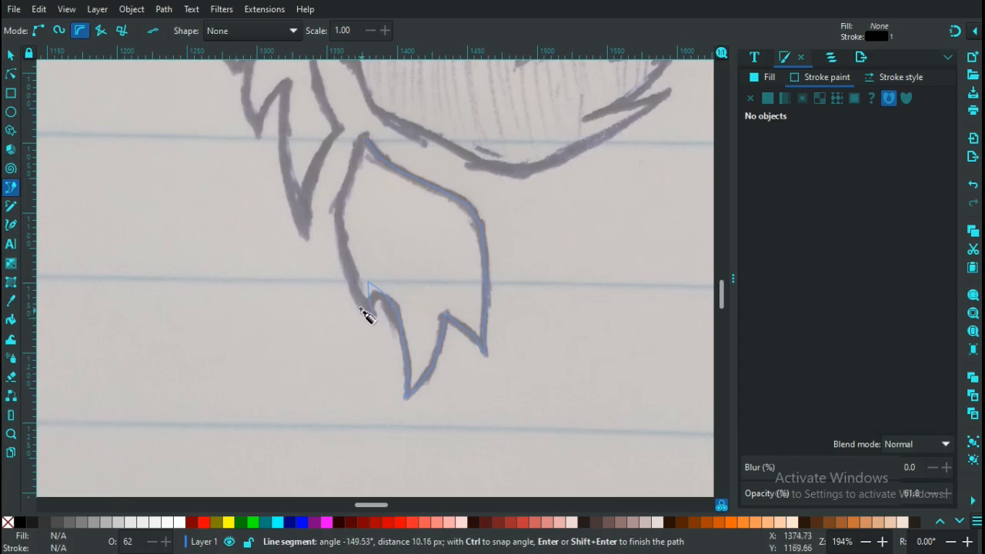
- Trace the lower tuft's left edge upward and close the path at its upper tip
left_click(361, 301)
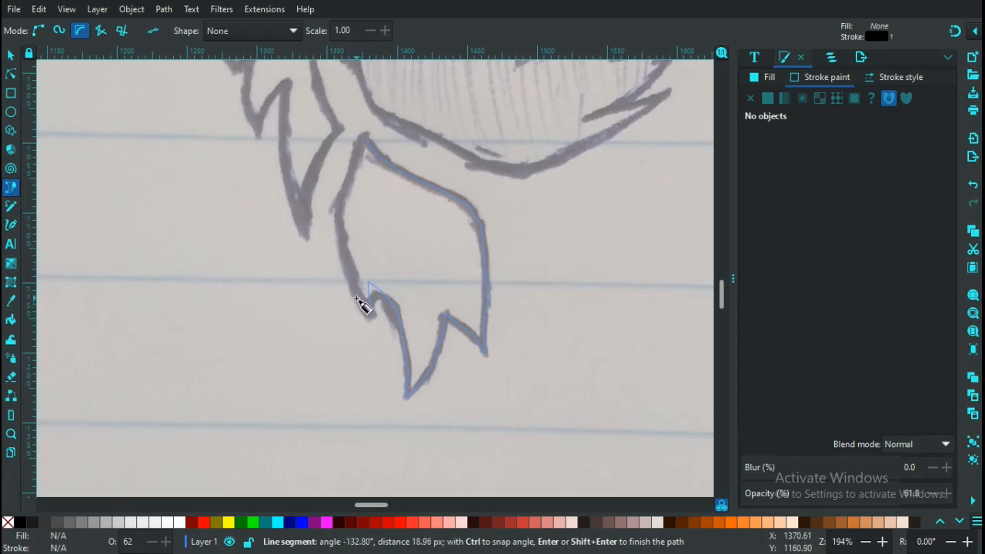
left_click(348, 261)
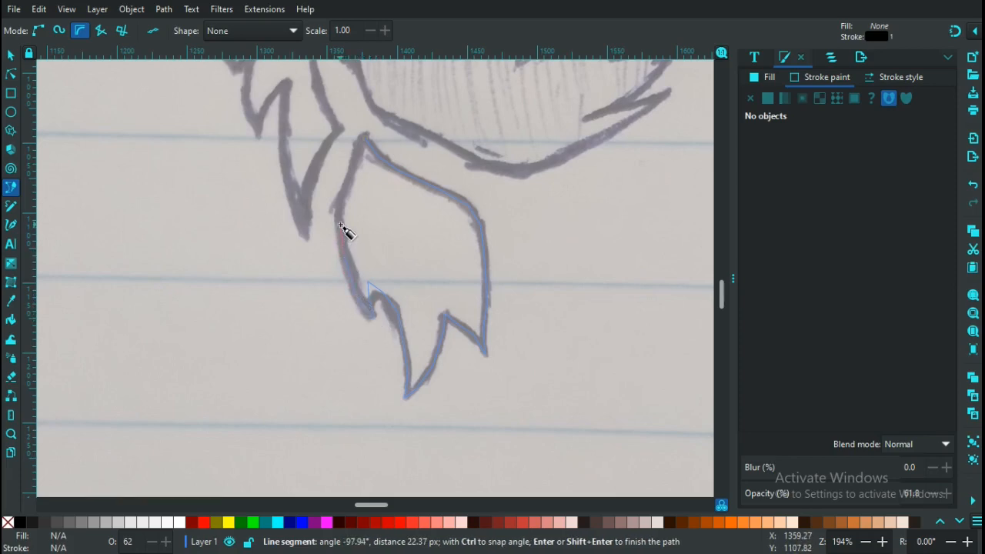
left_click(345, 227)
left_click(347, 208)
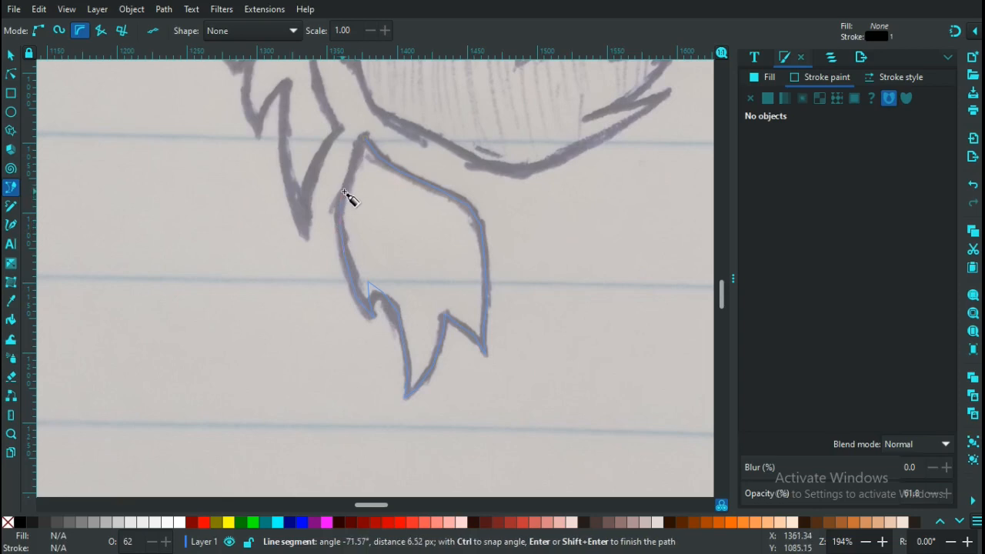
left_click(347, 187)
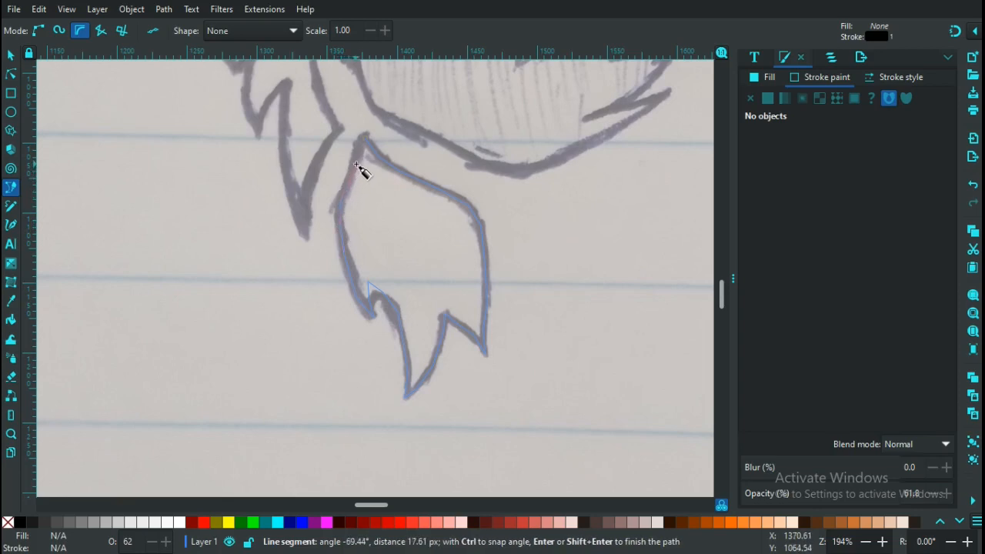
left_click(356, 164)
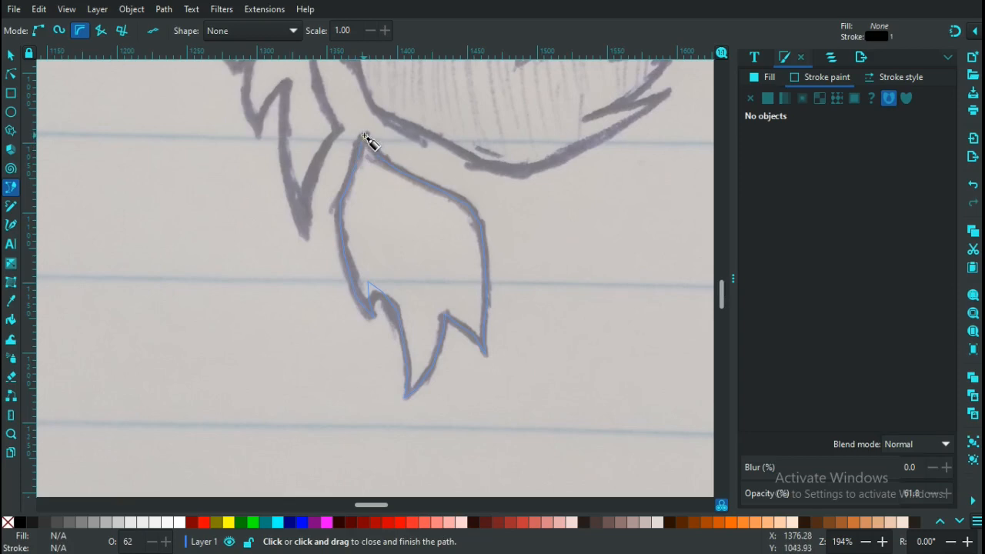
left_click(365, 138)
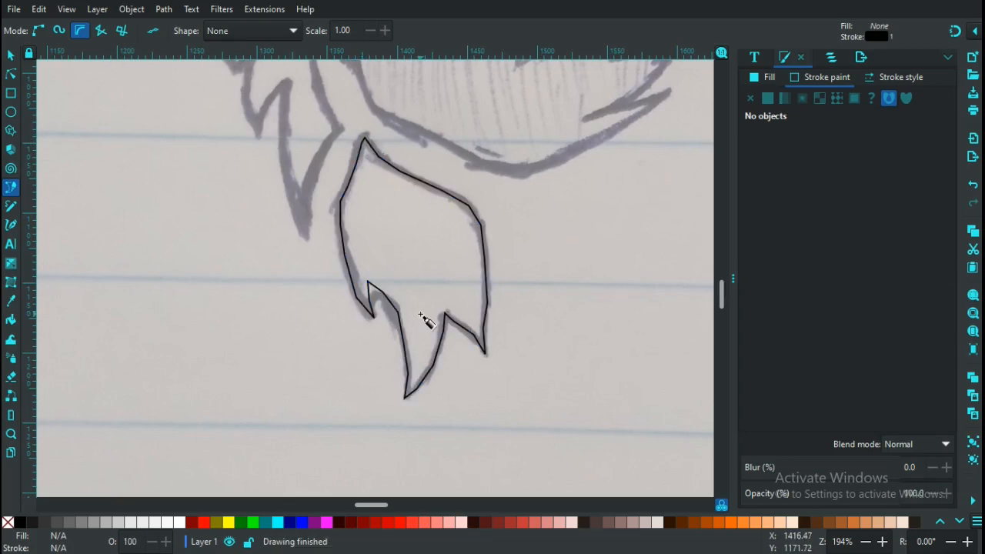
- Start a path at the upper-right bend of the neighbouring tuft on the left and trace down to its right-hand corner
mouse_move(381, 504)
left_mouse_down()
mouse_move(366, 504)
mouse_move(375, 505)
left_mouse_up()
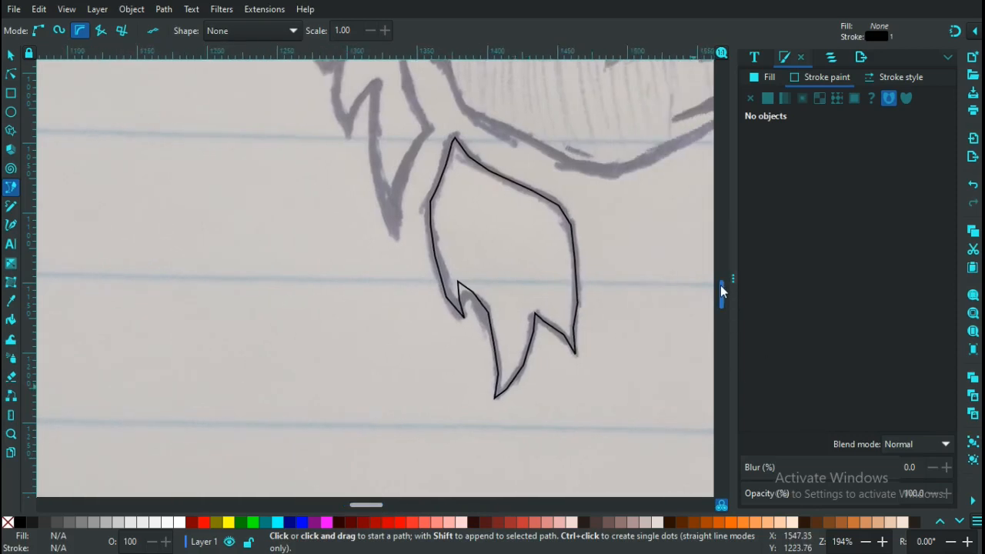
left_click_drag(722, 288, 722, 285)
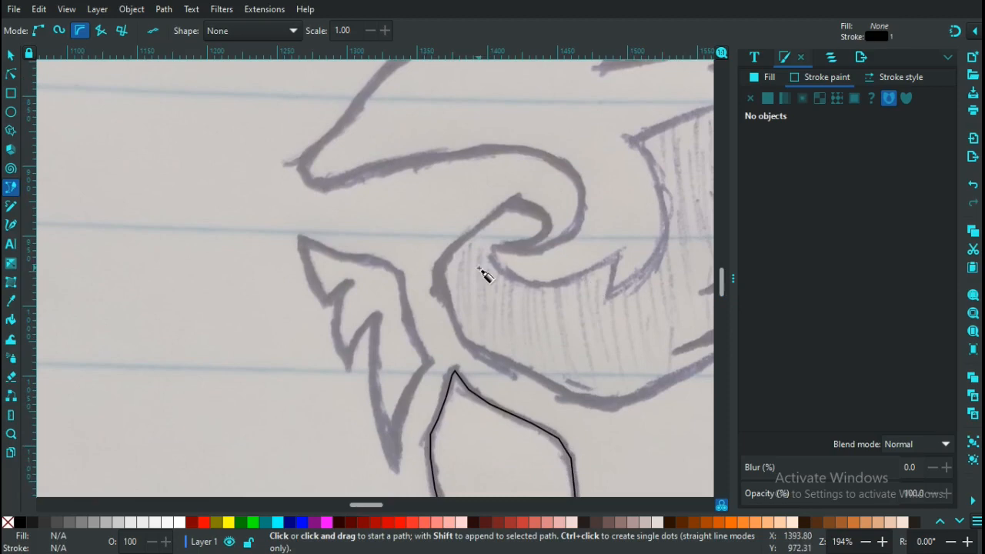
left_click(402, 279)
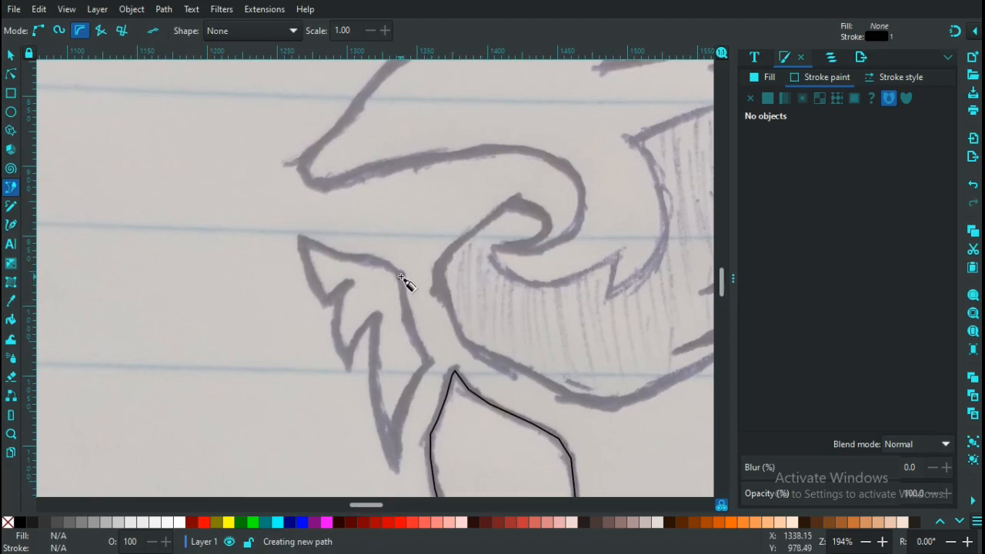
left_click(407, 314)
left_click(415, 343)
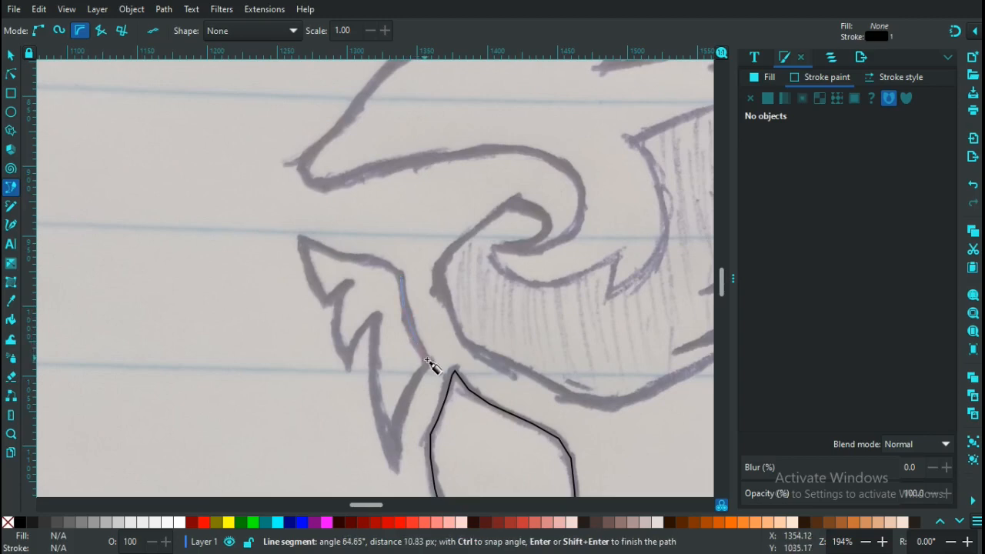
left_click(430, 363)
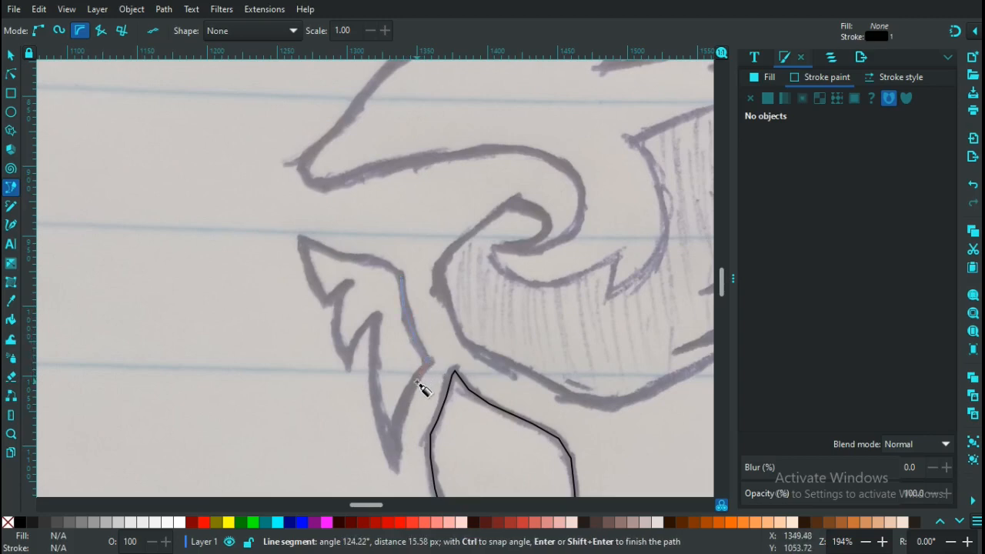
- Continue the left tuft path down to its lowest tip and back up the spike's left side to the inner notch
left_click(411, 384)
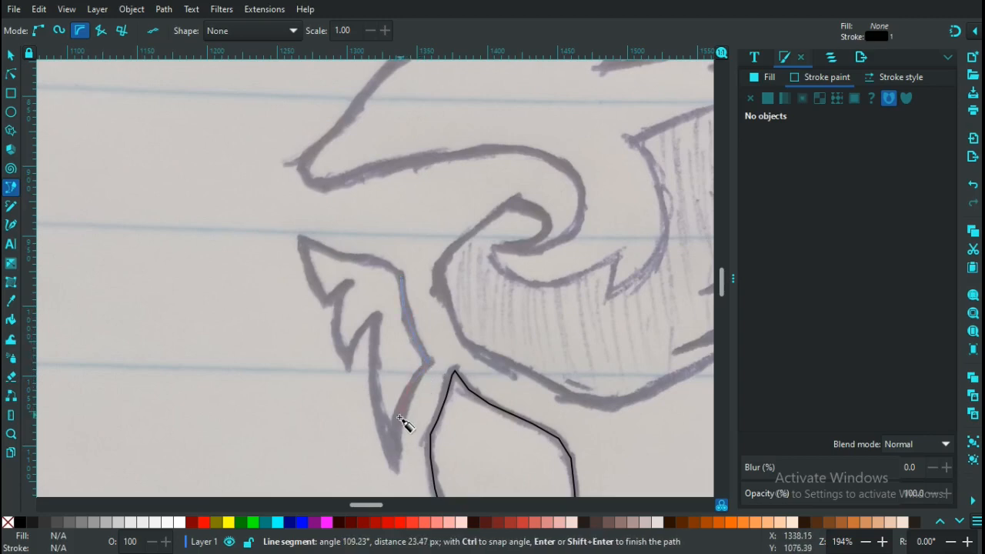
left_click(398, 421)
left_click(395, 451)
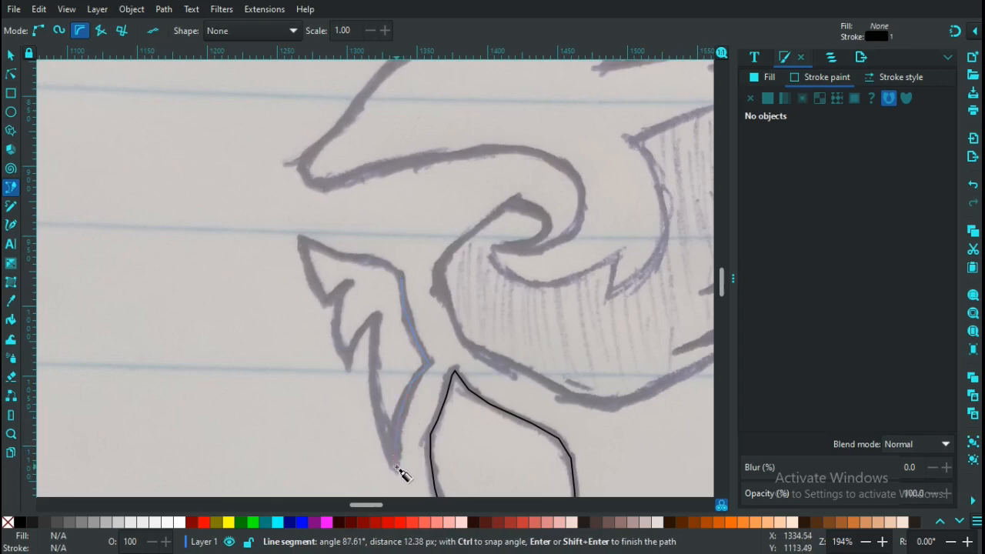
left_click(397, 470)
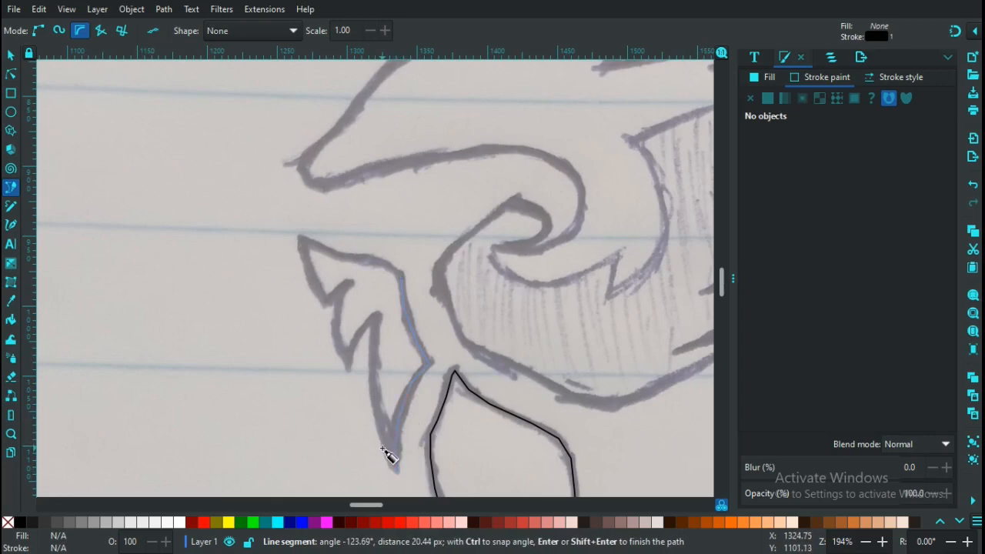
left_click(375, 404)
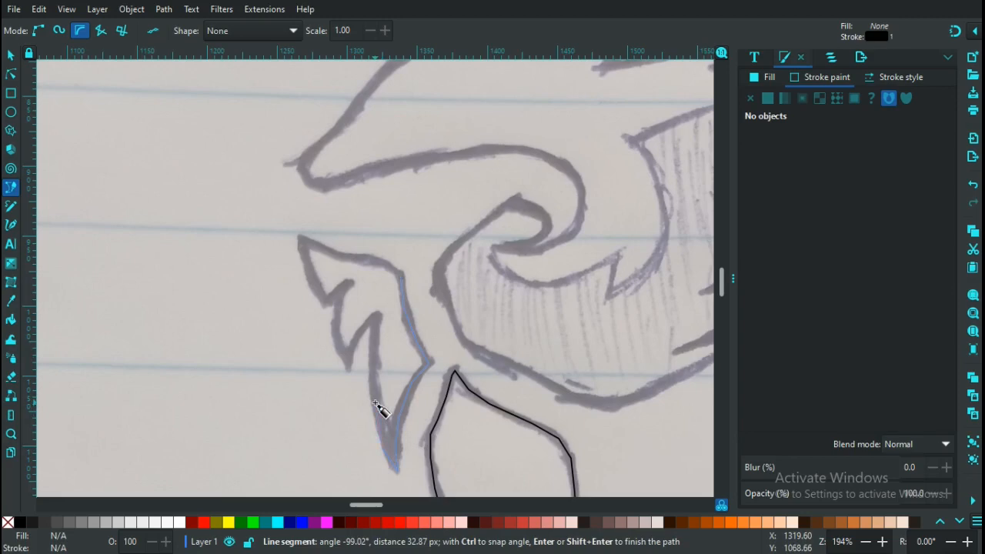
left_click(374, 340)
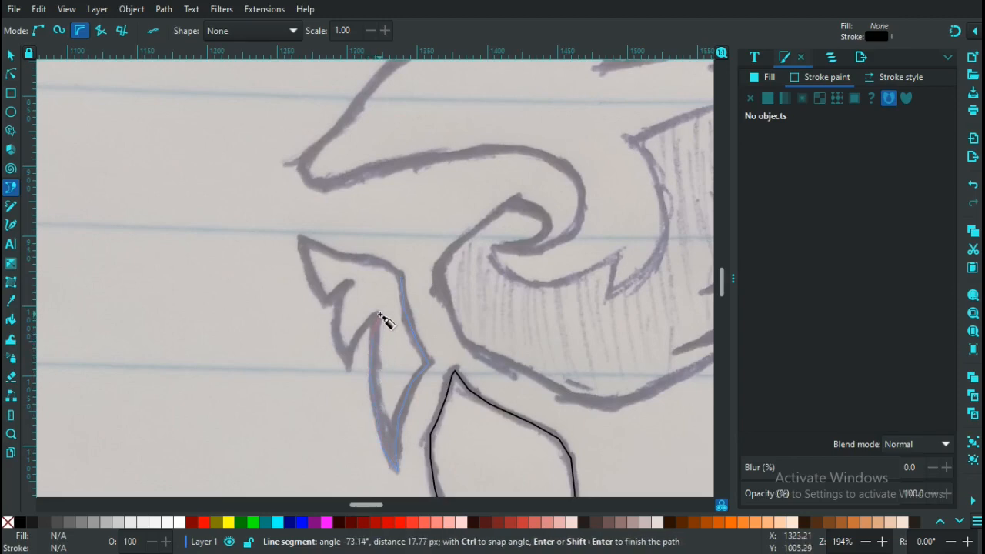
left_click(378, 315)
- Trace the left tuft's middle spike down to its point and up to the upper notch
left_click(362, 326)
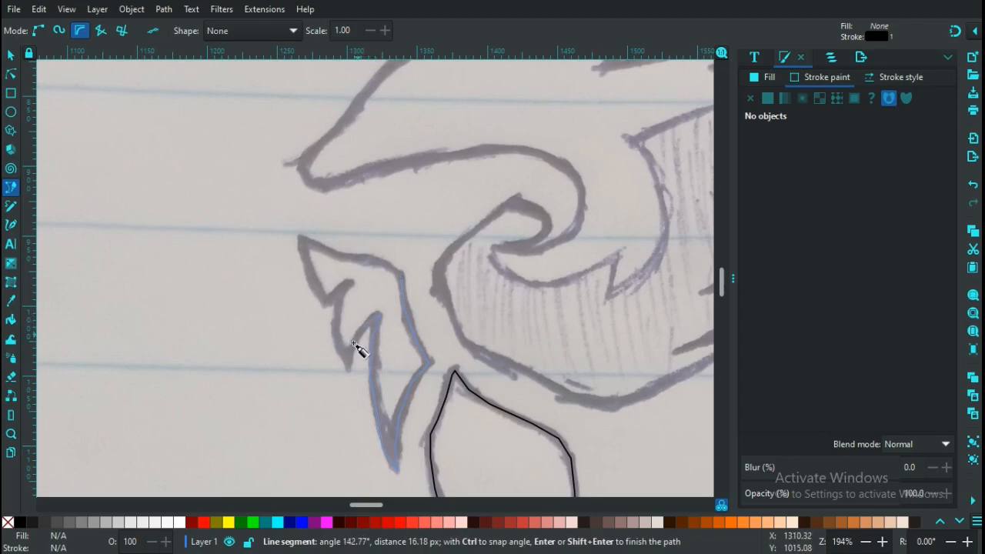
left_click(345, 361)
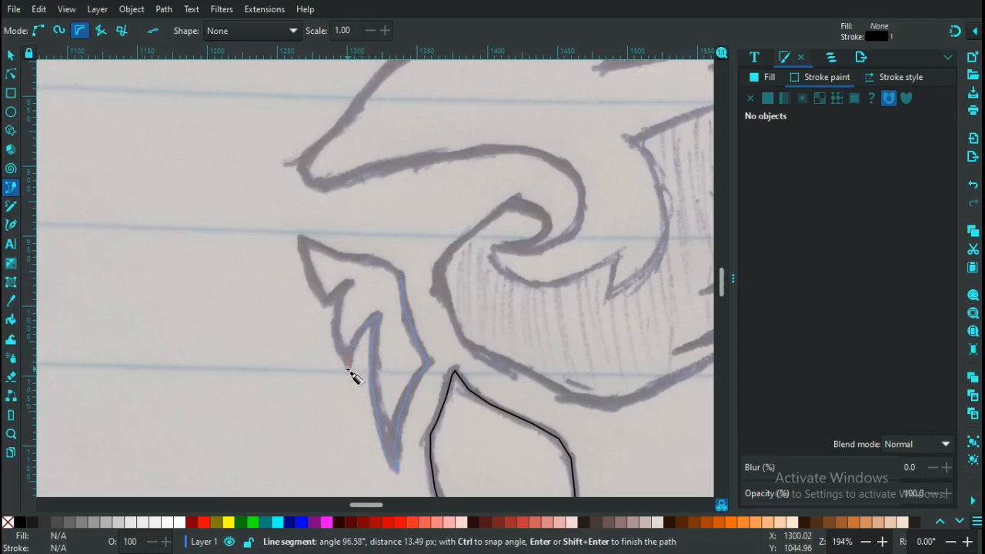
left_click(336, 339)
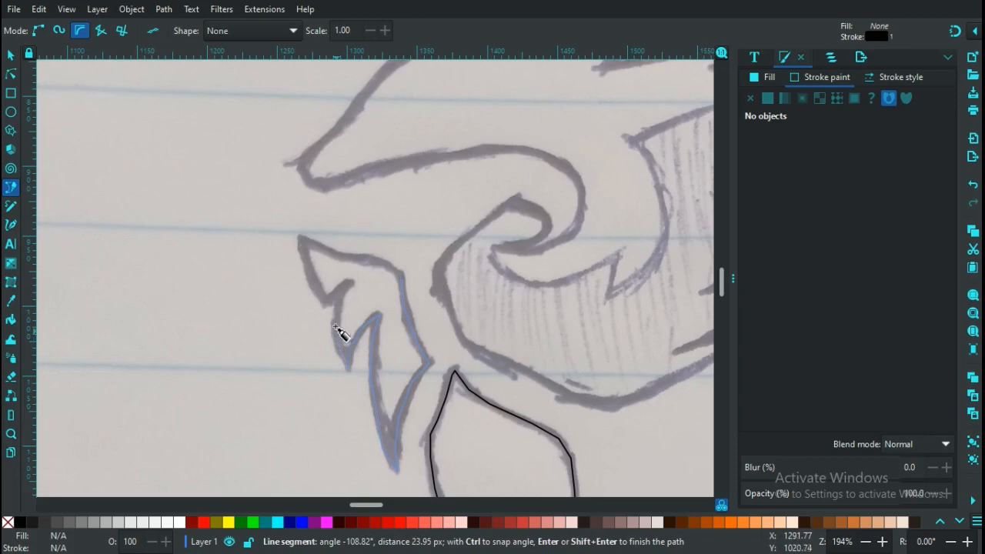
left_click(336, 310)
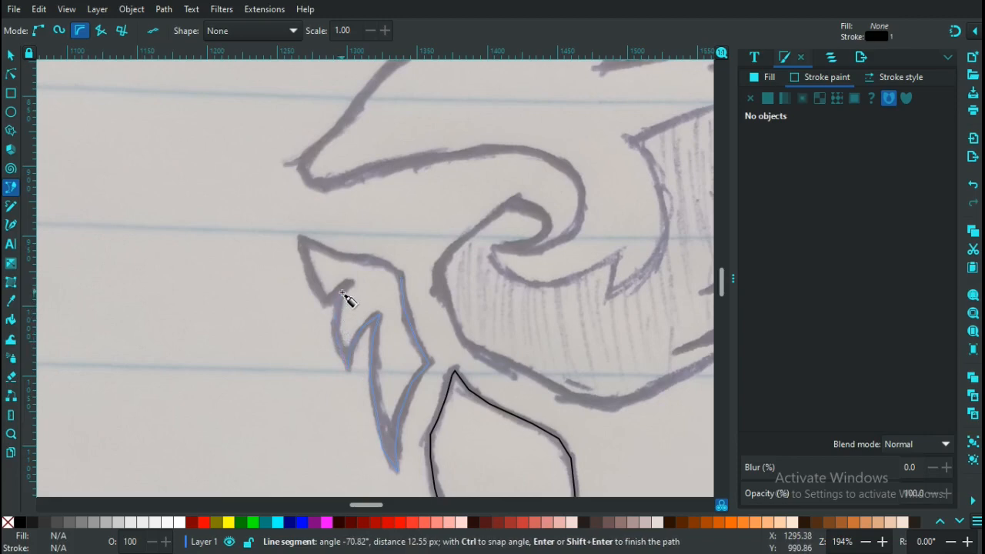
left_click(341, 293)
left_click(351, 280)
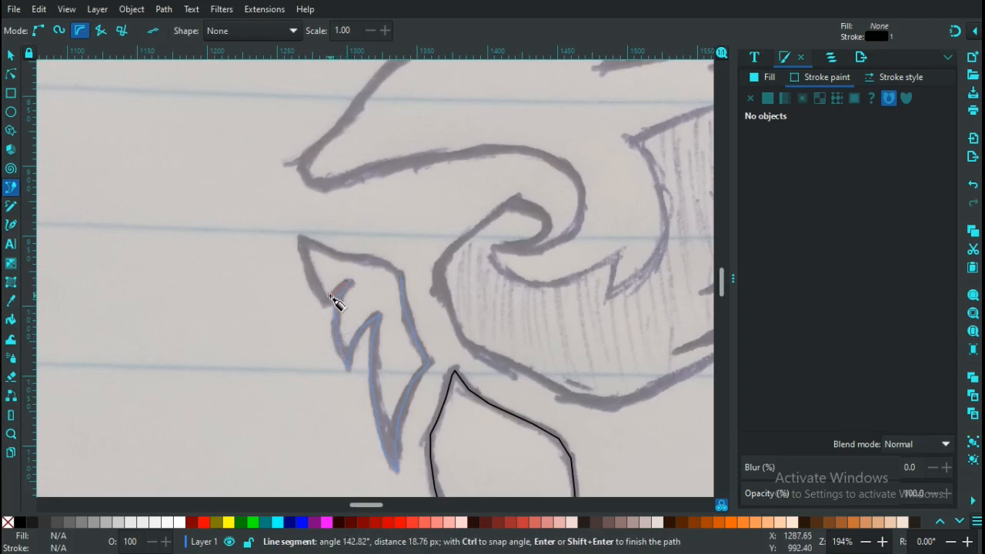
- Trace the left tuft's shortest spike down to its point and along the outer edge up to the top-left tip
left_click(330, 296)
left_click(323, 304)
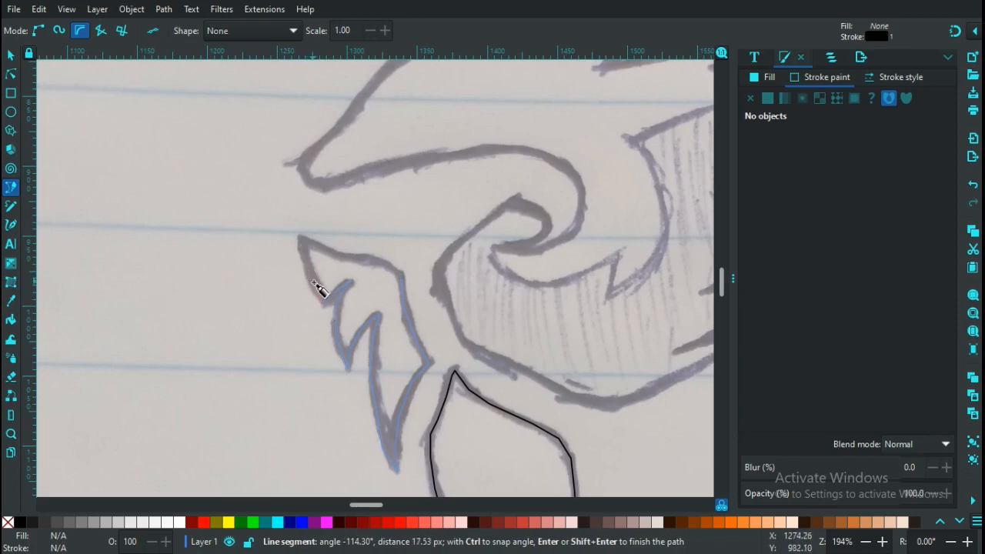
left_click(313, 280)
left_click(306, 253)
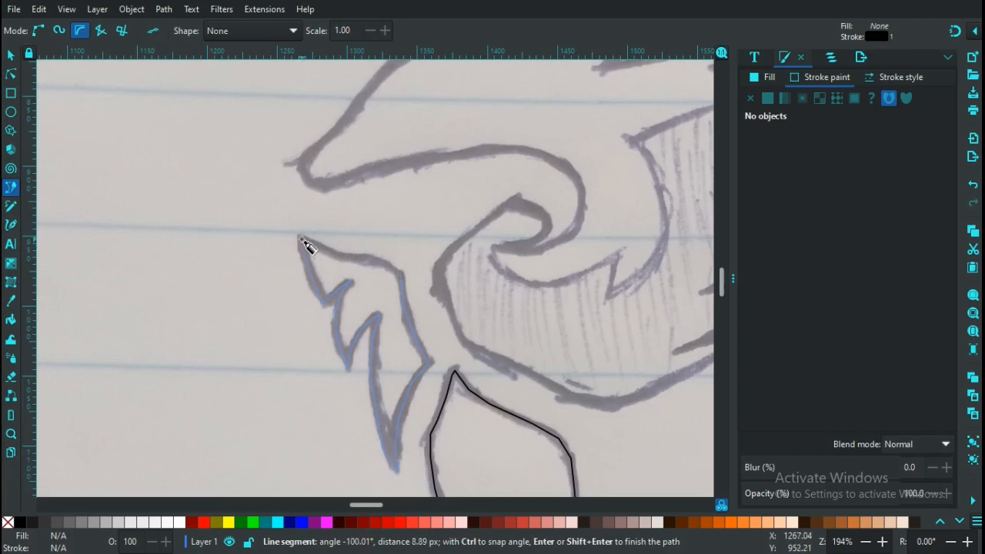
left_click(300, 236)
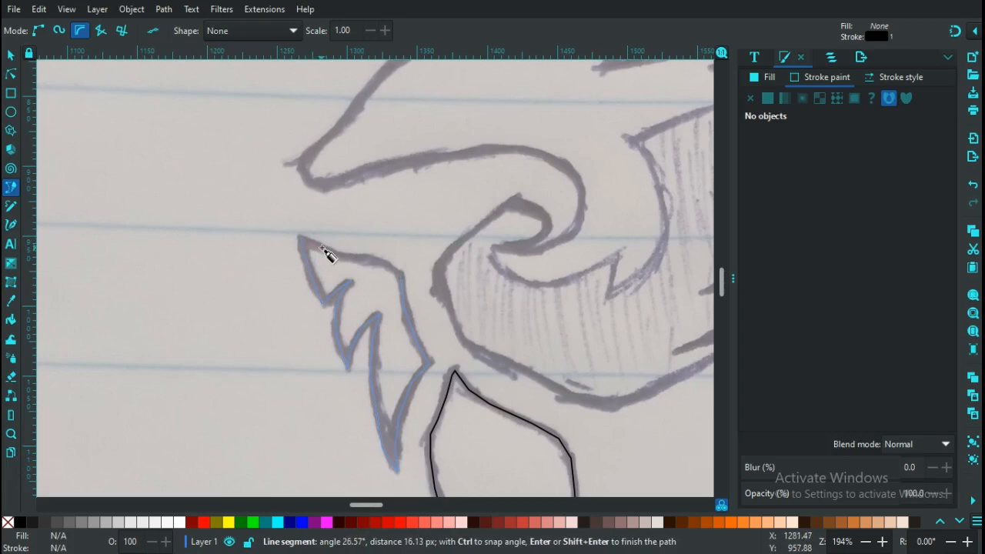
- Trace the left tuft's top edge from its upper-left tip to the starting point and close the path
left_click(354, 260)
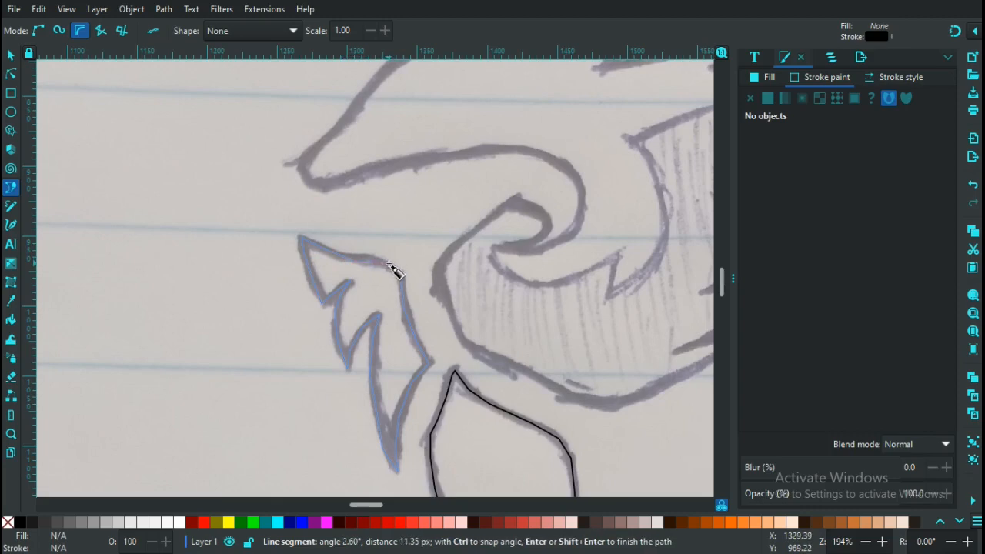
left_click(391, 269)
left_click(400, 272)
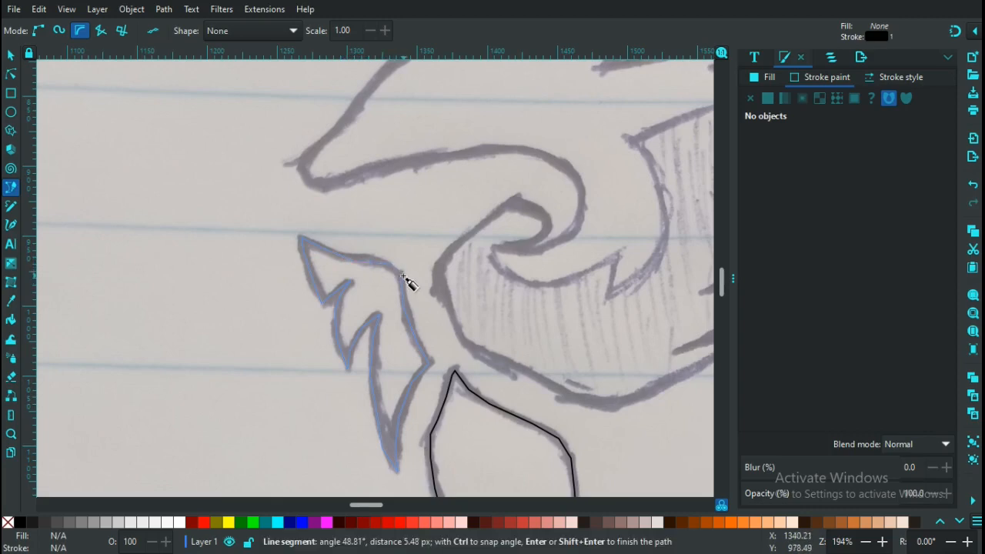
left_click(401, 275)
left_click(402, 275)
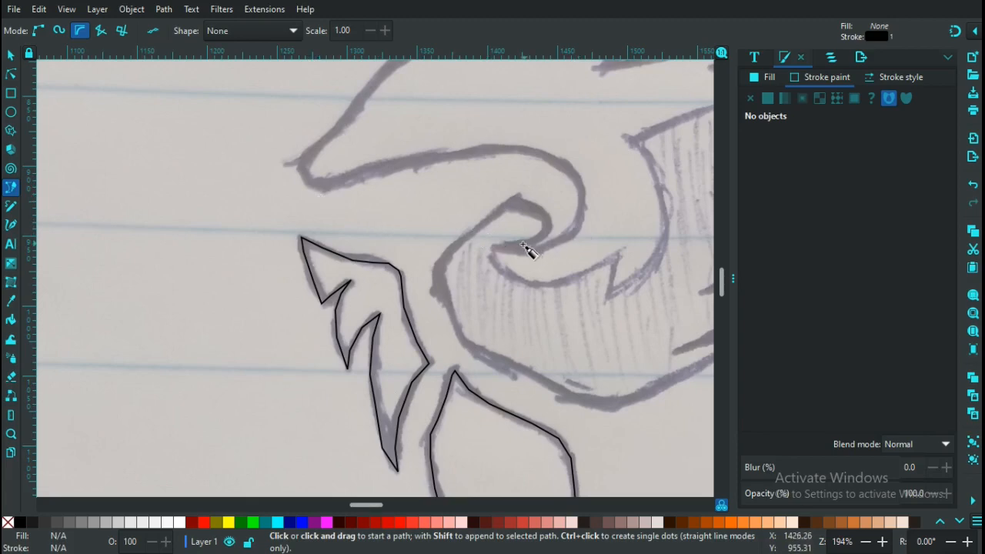
- Start a path at the inner tip of the hatched jaw shape's curl and trace around the hook to the outer left edge
left_click(496, 249)
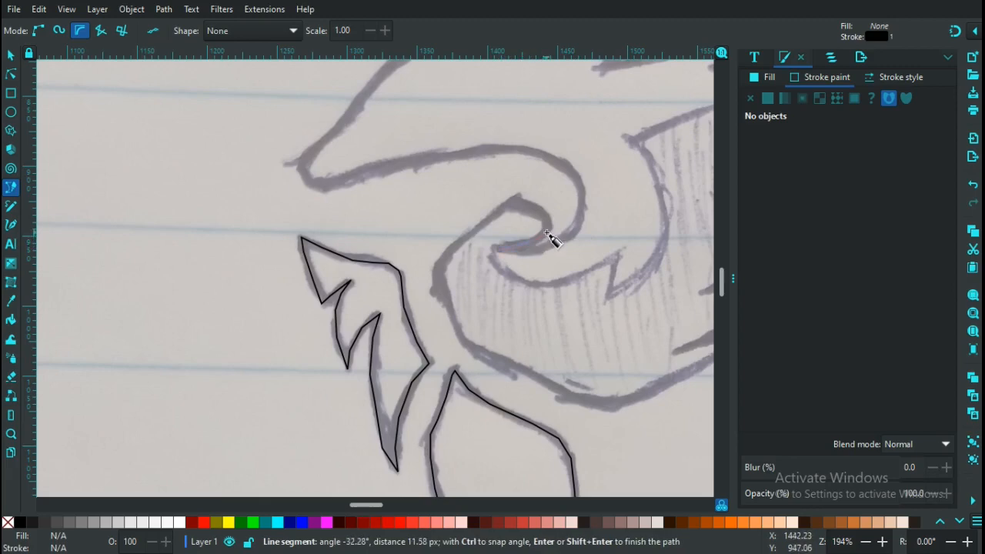
left_click_drag(552, 236, 550, 222)
left_click(548, 228)
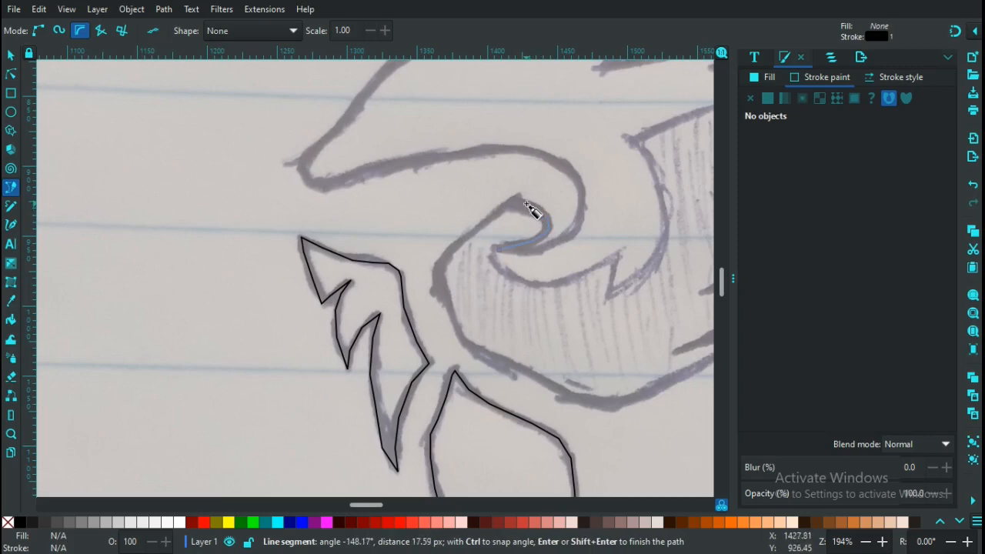
left_click(521, 204)
left_click(499, 209)
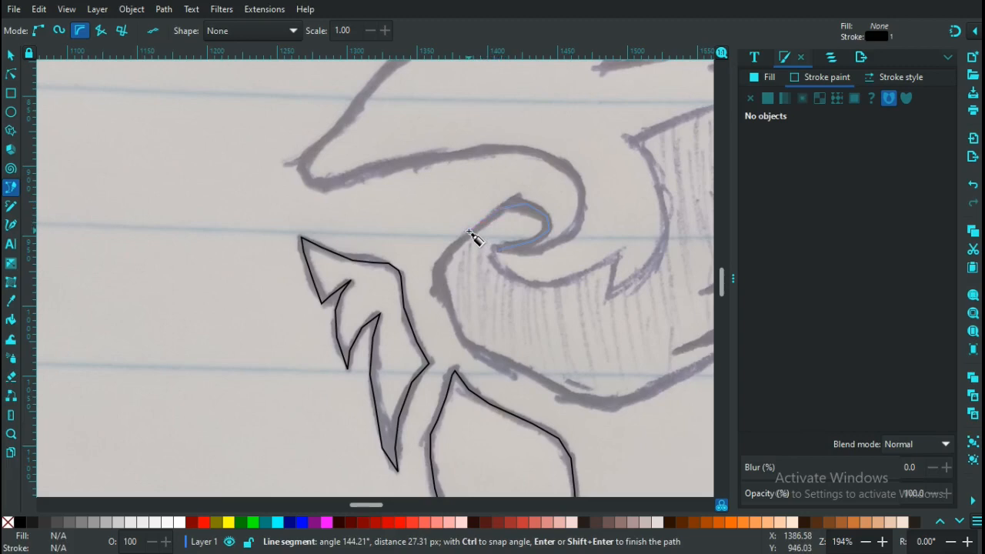
left_click(466, 236)
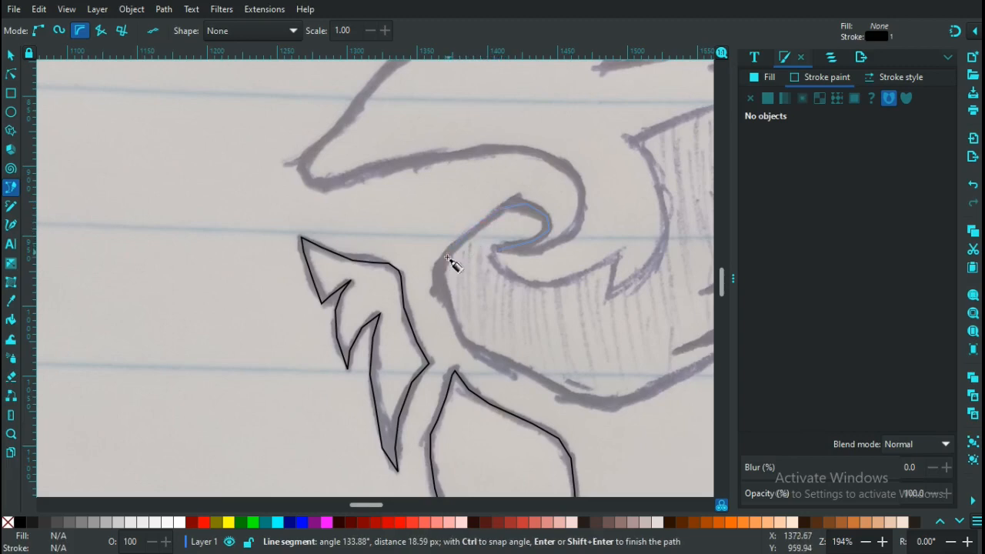
left_click(441, 273)
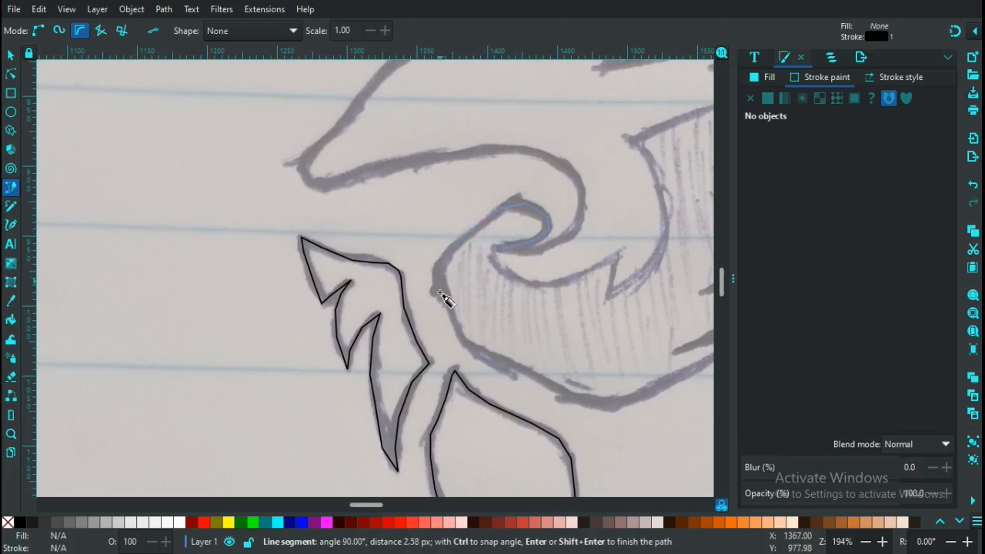
- Continue the jaw path down the left side and along the bottom curve to the tip of the lowest right-hand spike
left_click(457, 336)
left_click(482, 359)
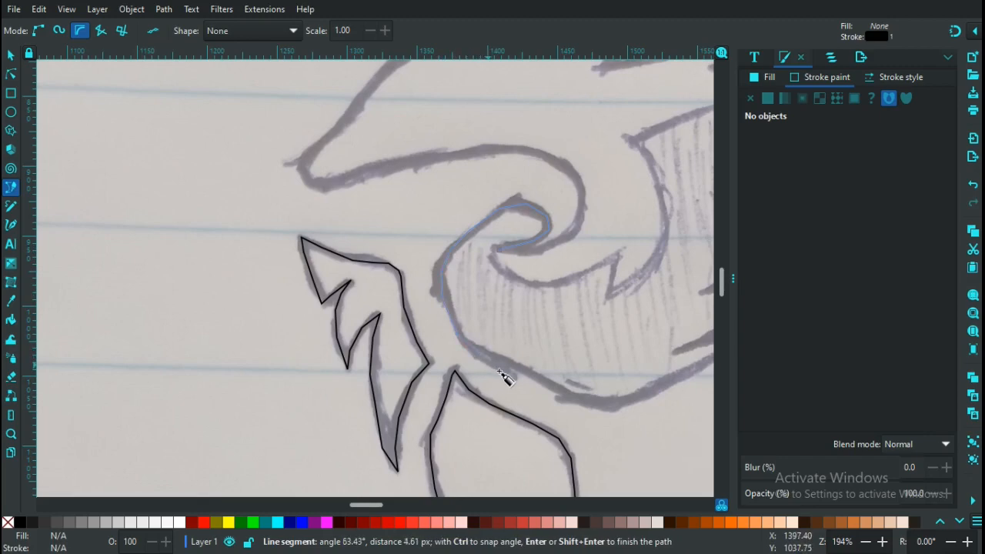
left_click(564, 394)
left_click(629, 404)
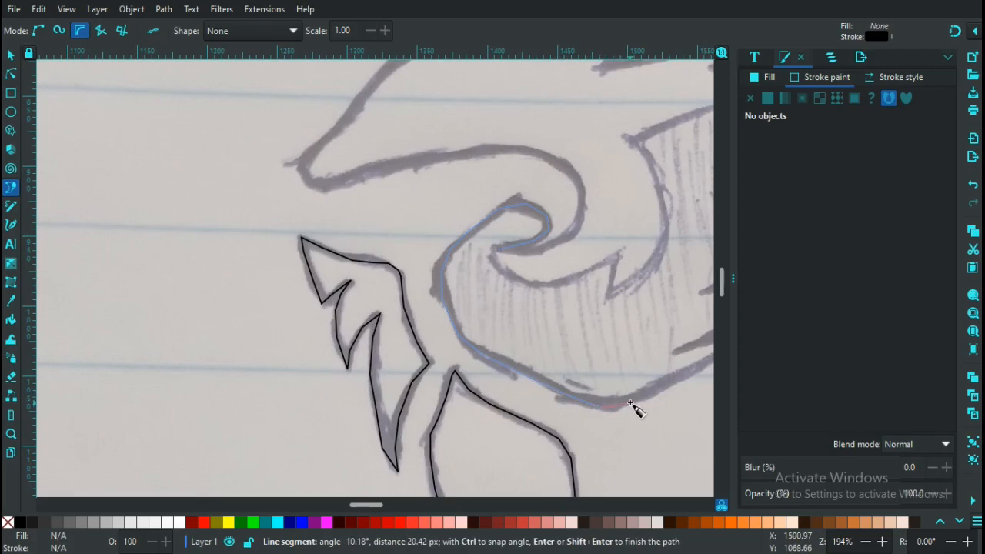
left_click(661, 387)
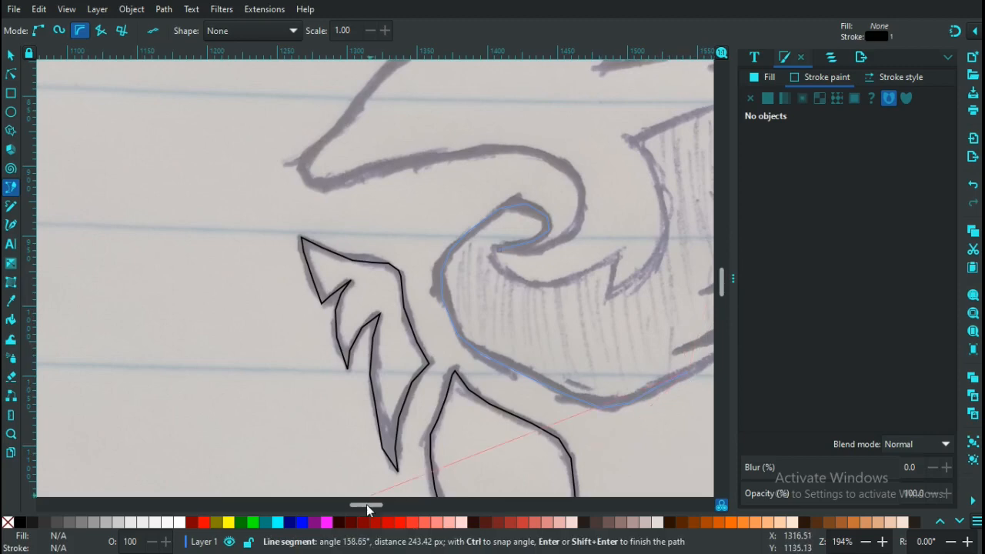
left_click_drag(365, 505, 390, 507)
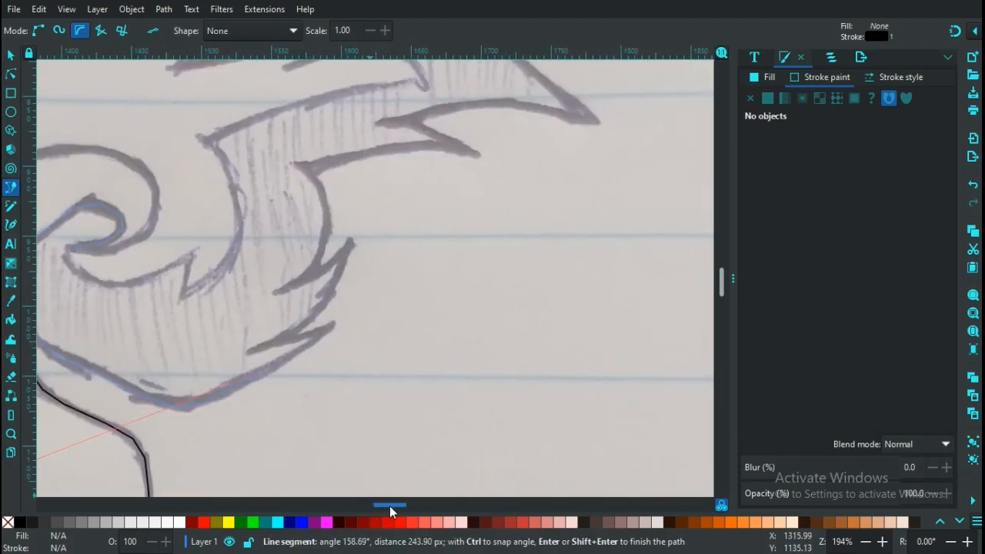
left_click(335, 326)
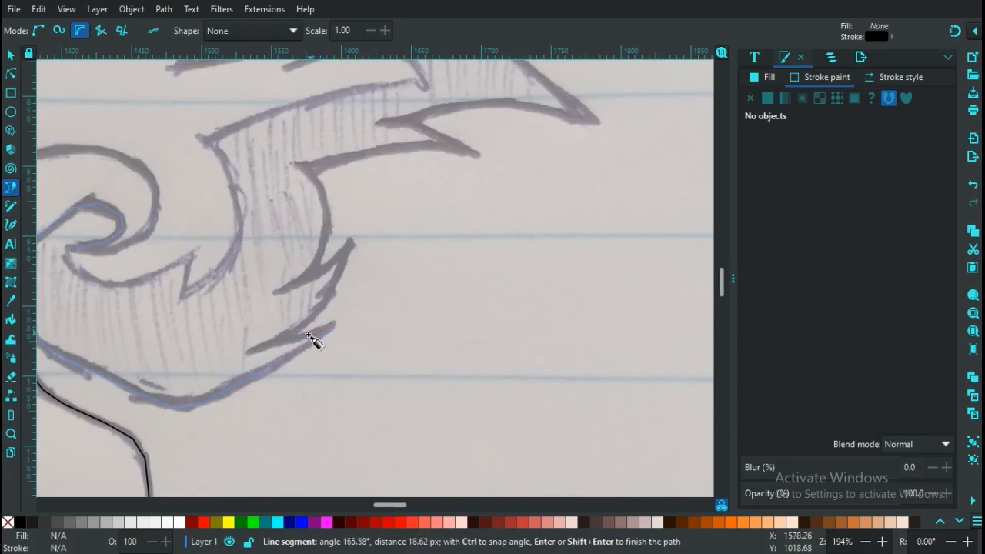
- Trace the lowest spike's upper edge in to its notch and back out up to the tip of the next spike
left_click(304, 337)
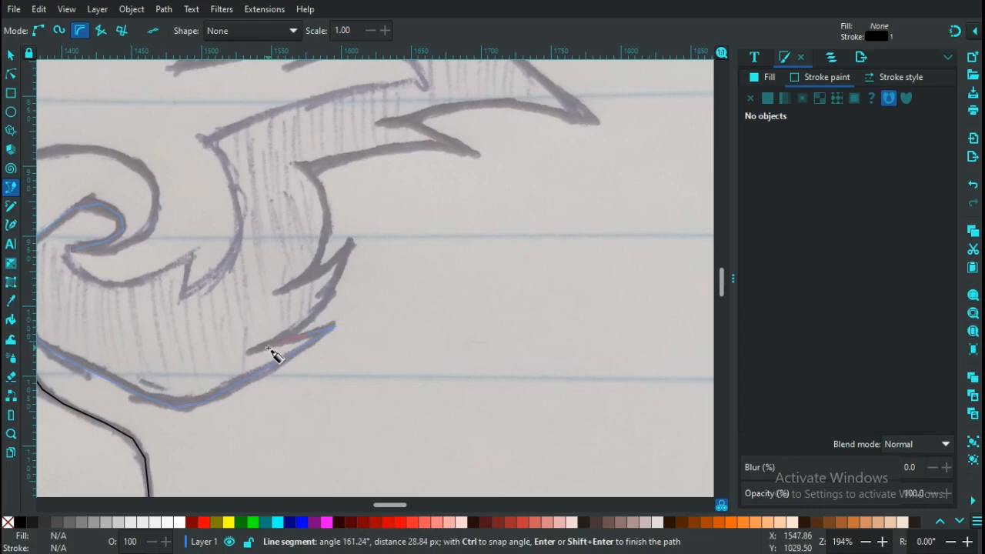
left_click(251, 356)
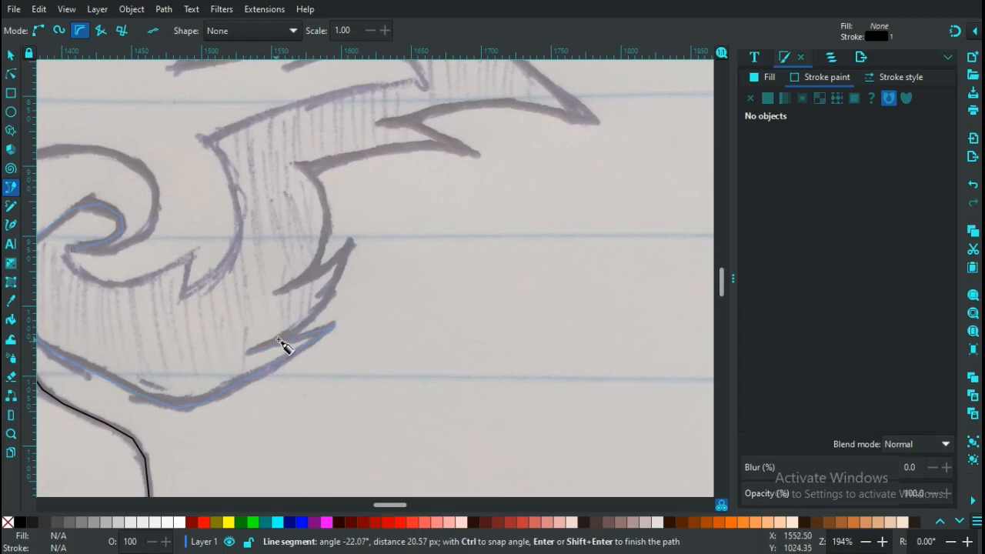
left_click(290, 333)
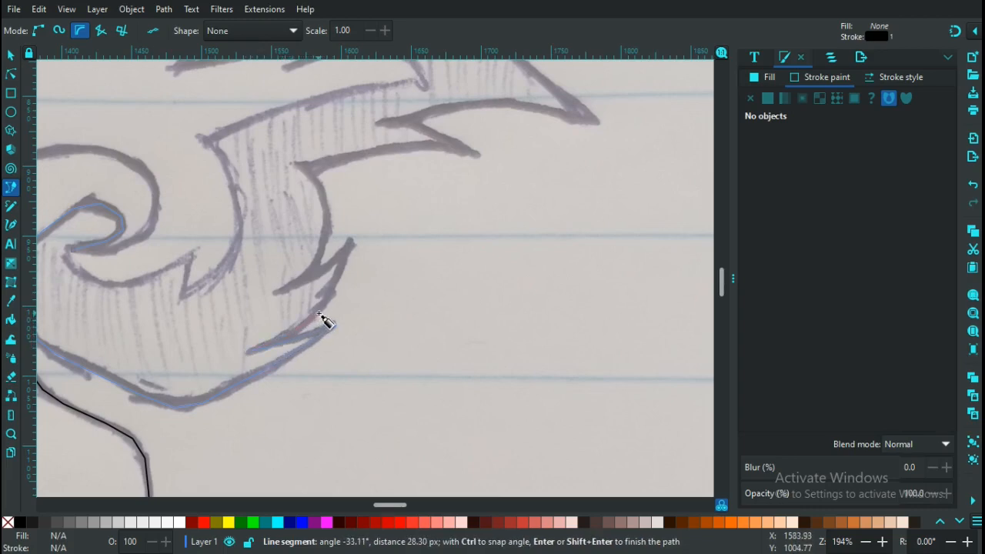
left_click(320, 314)
left_click(340, 279)
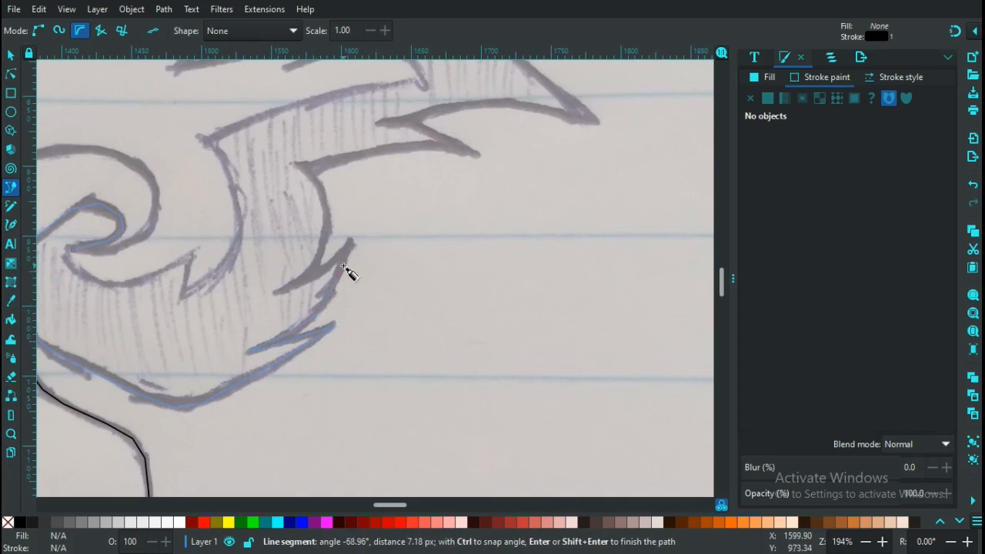
left_click(353, 239)
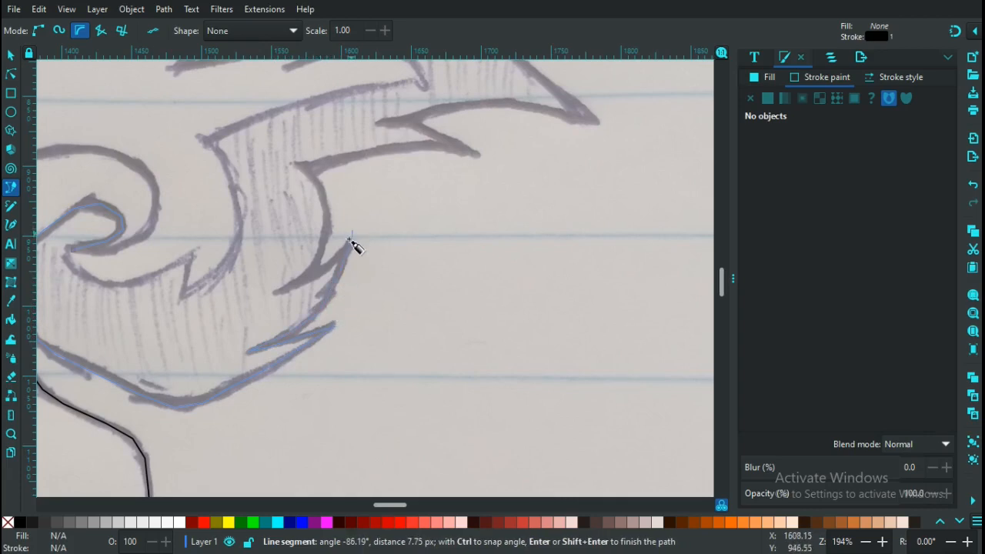
- Trace the second spike in to its notch and up the curved edge to the inner corner above it
left_click(328, 267)
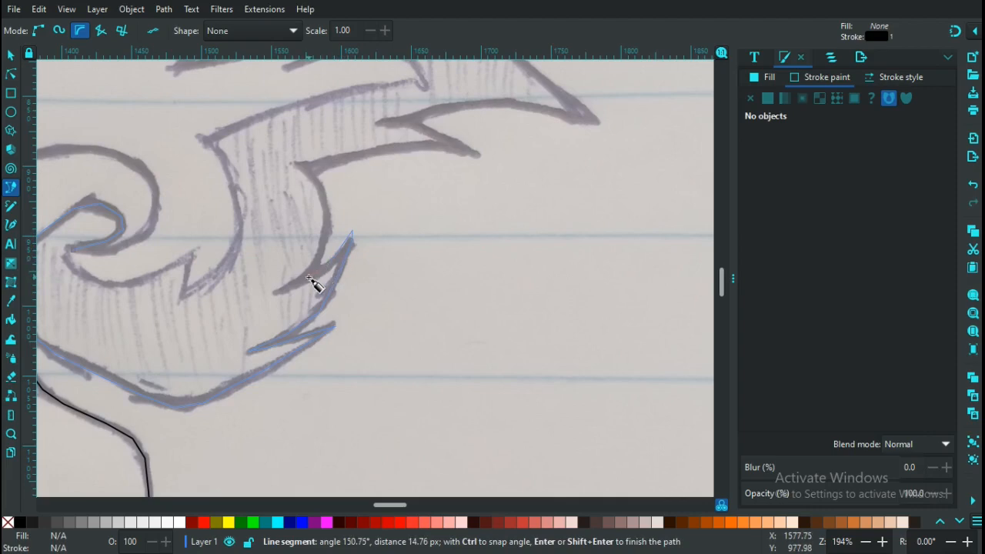
left_click(306, 280)
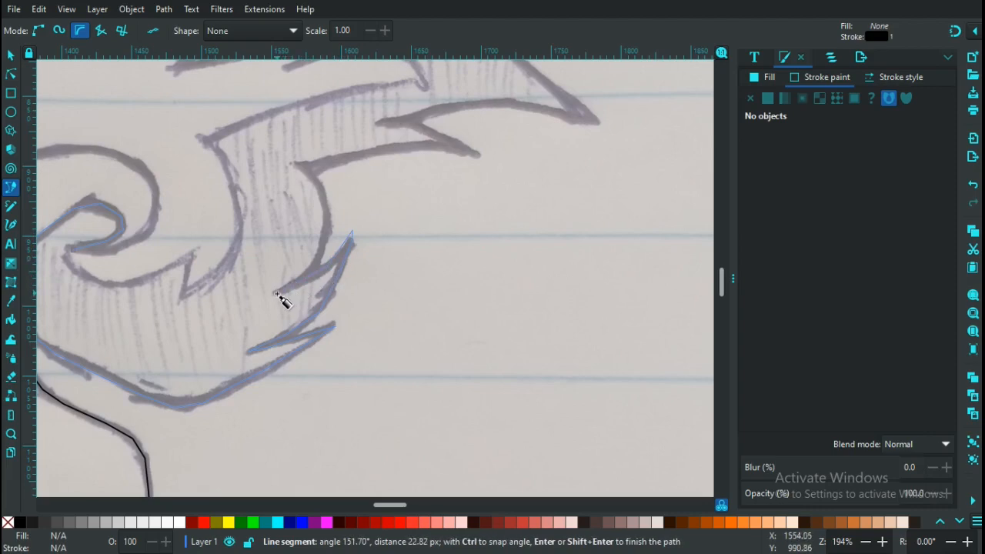
left_click(302, 279)
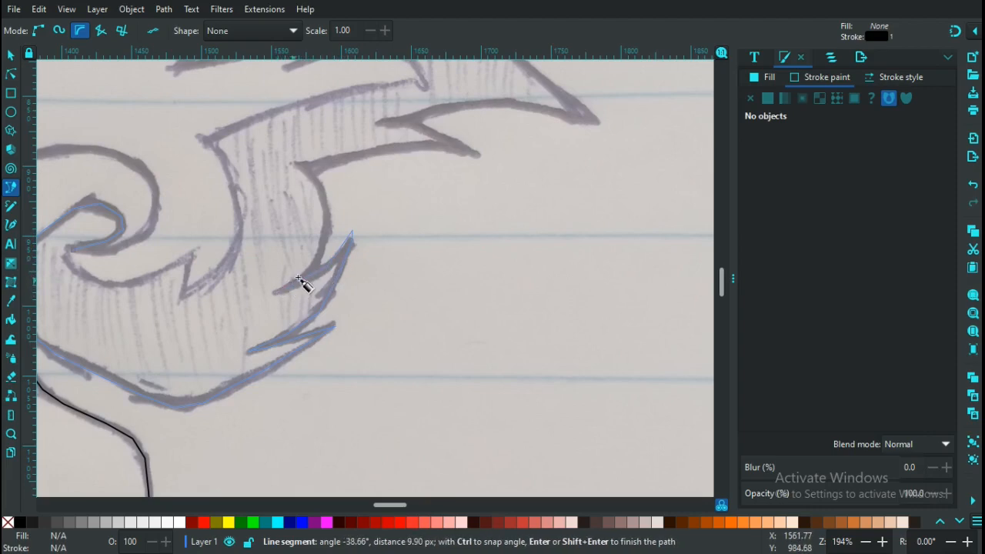
left_click(332, 230)
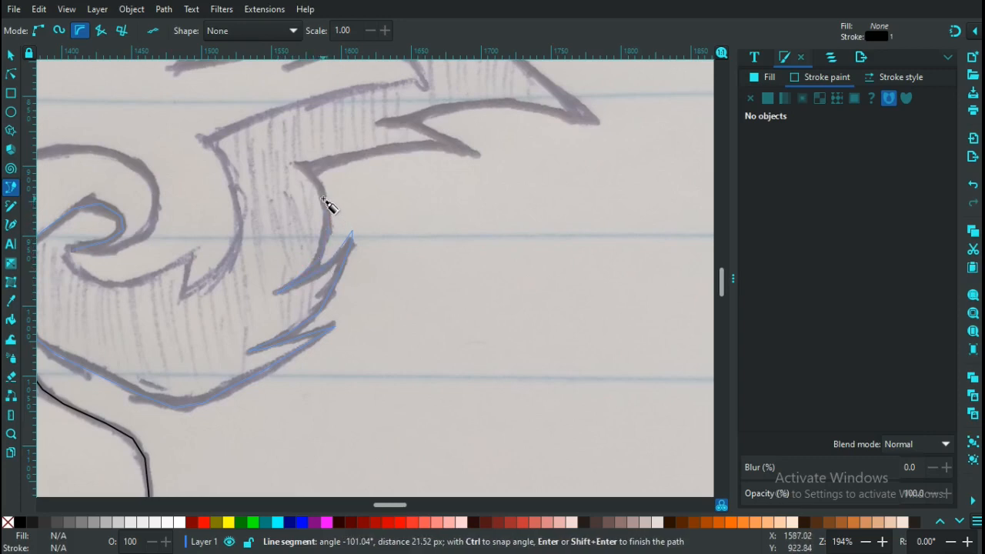
left_click(320, 185)
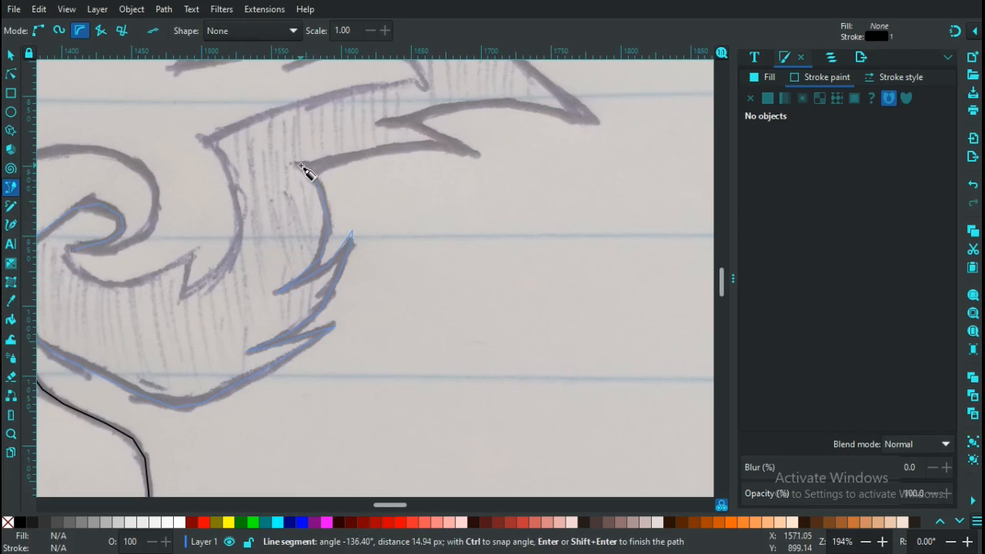
left_click(297, 163)
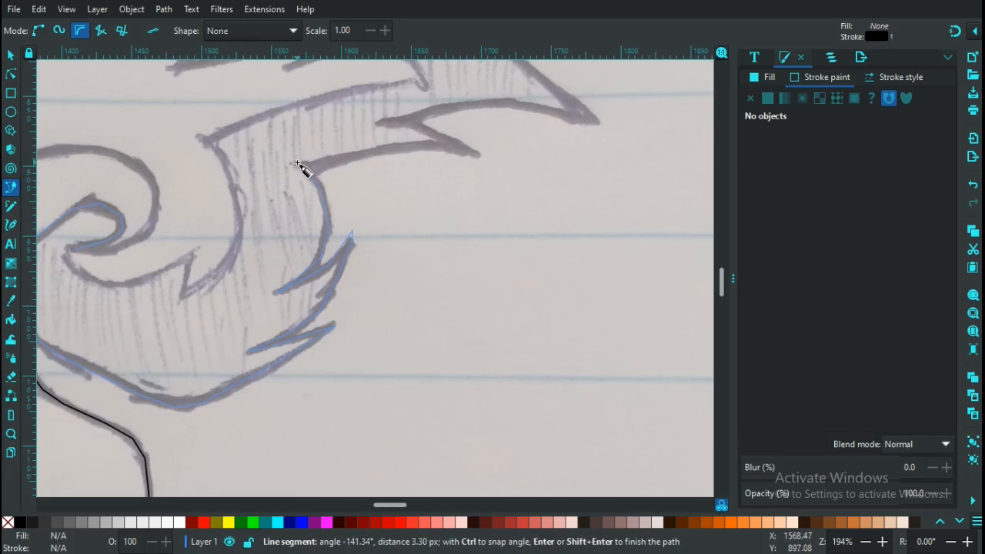
- Trace the short upper spike along its lower edge to the tip and back to the notch beneath the longest spike
left_click(347, 158)
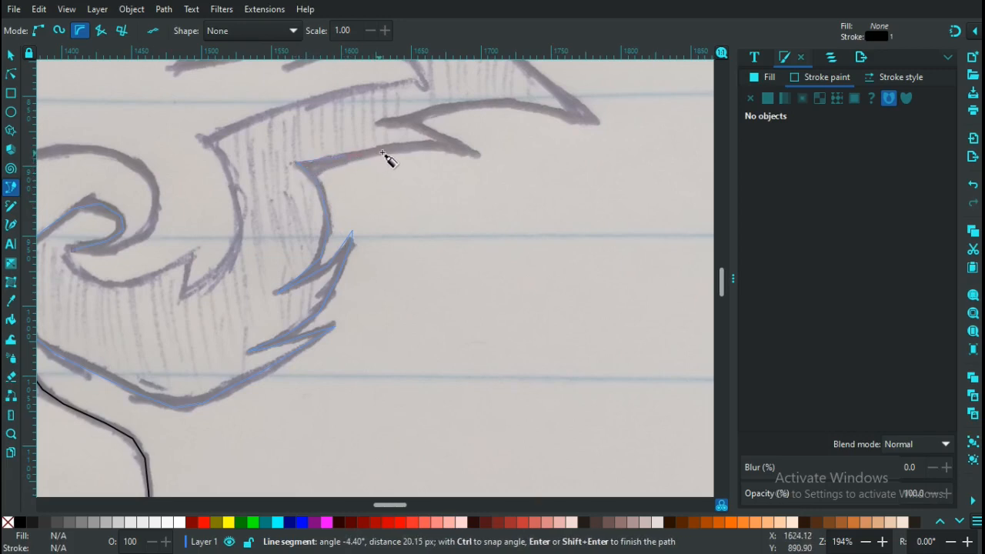
left_click(404, 147)
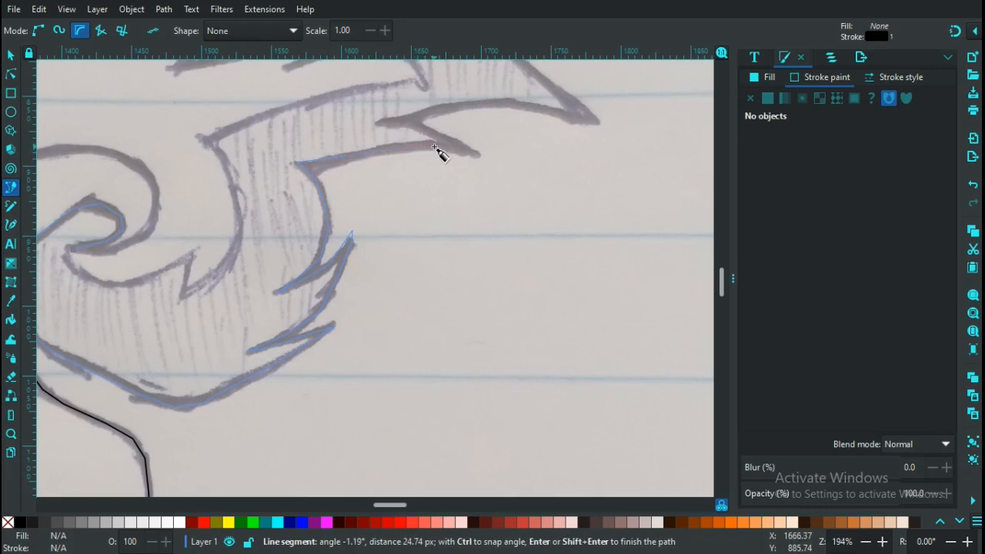
left_click(436, 148)
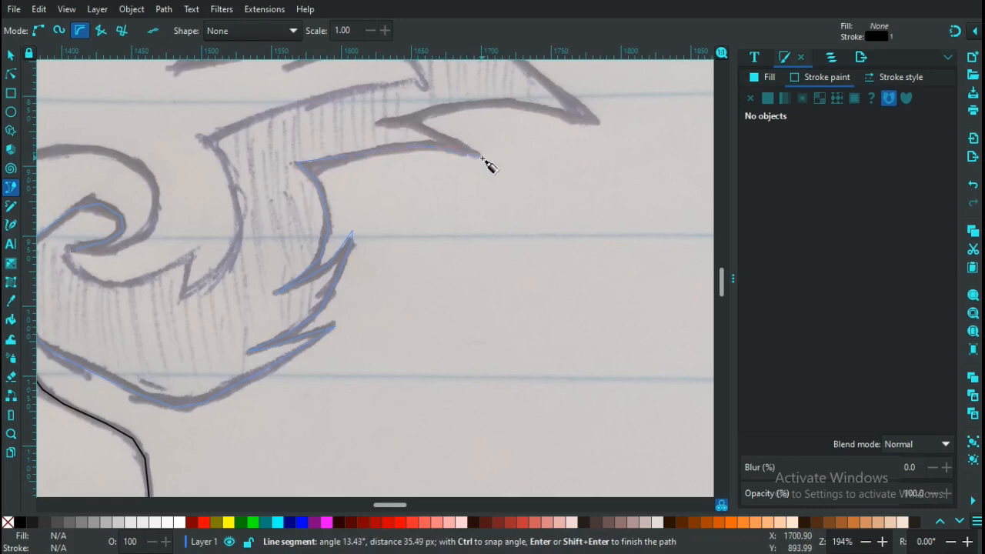
left_click(481, 158)
left_click(451, 139)
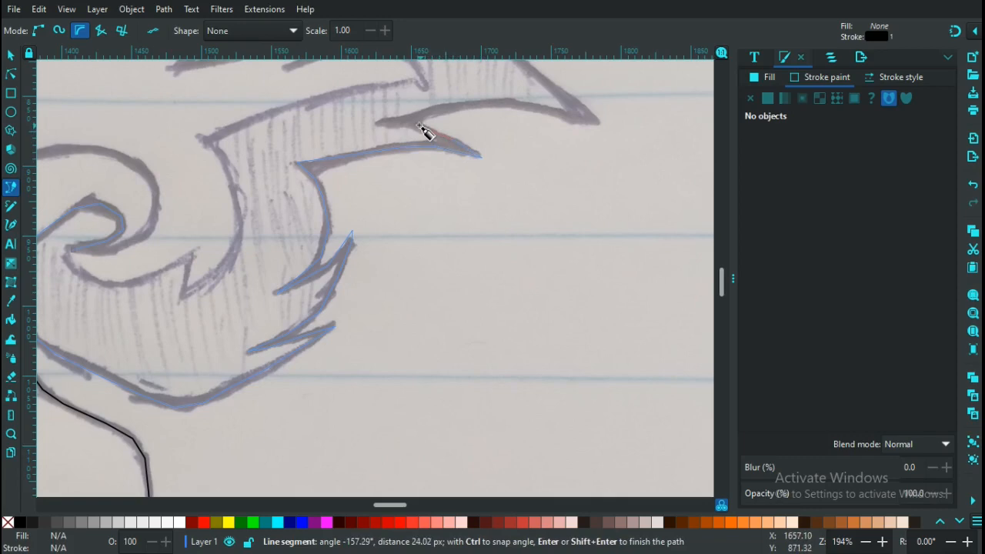
left_click(420, 125)
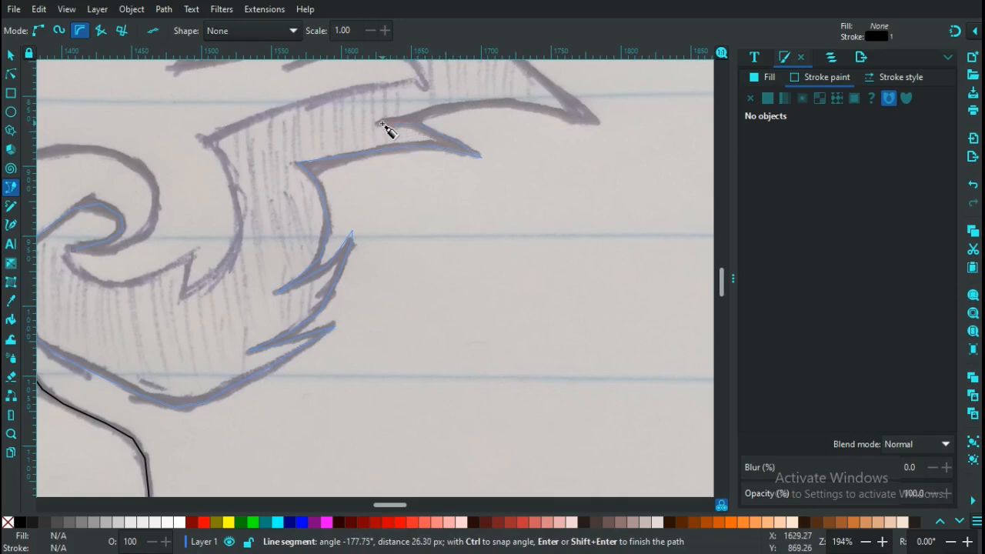
left_click(377, 123)
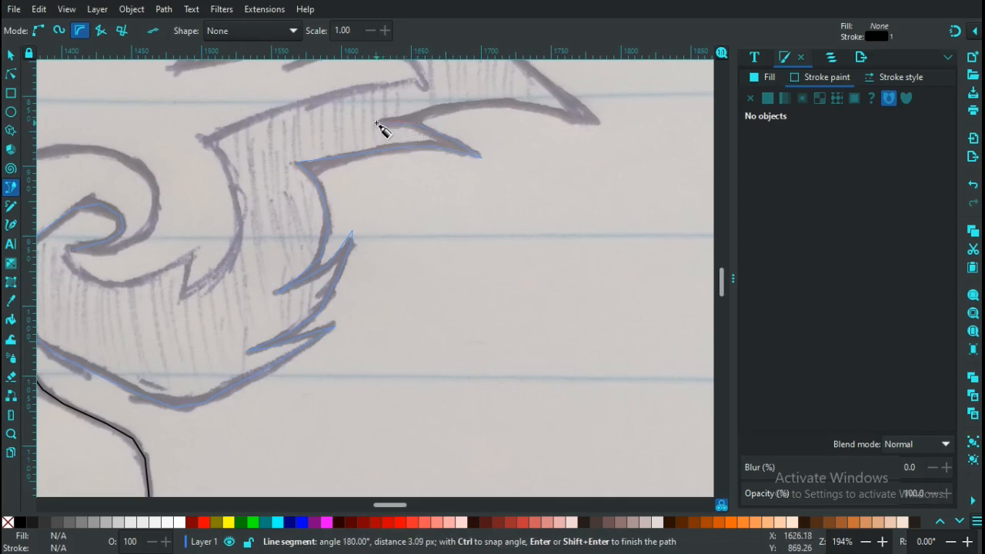
- Trace the longest spike's curved lower edge from the notch out to its pointed right tip
left_click(430, 117)
left_click(494, 105)
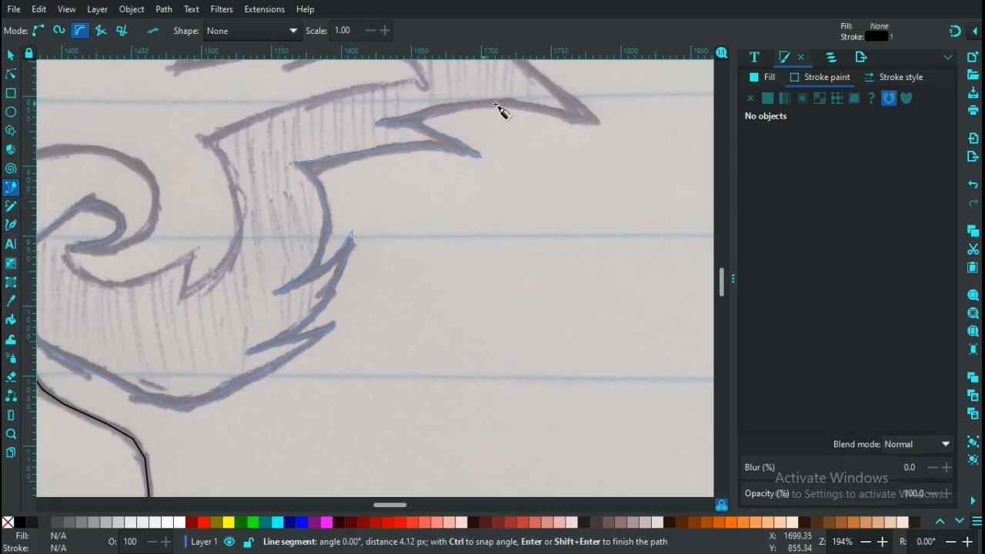
left_click(520, 109)
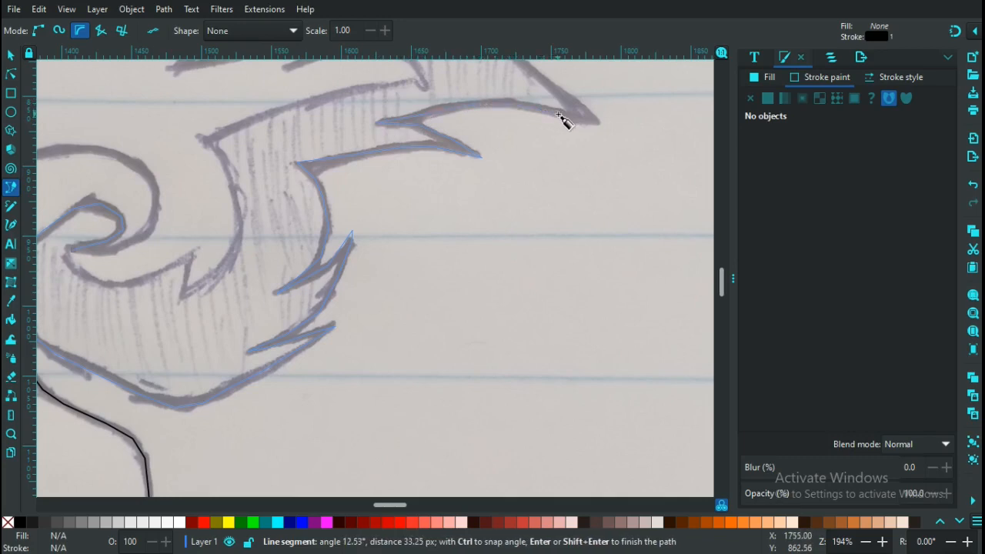
left_click(560, 116)
left_click(603, 125)
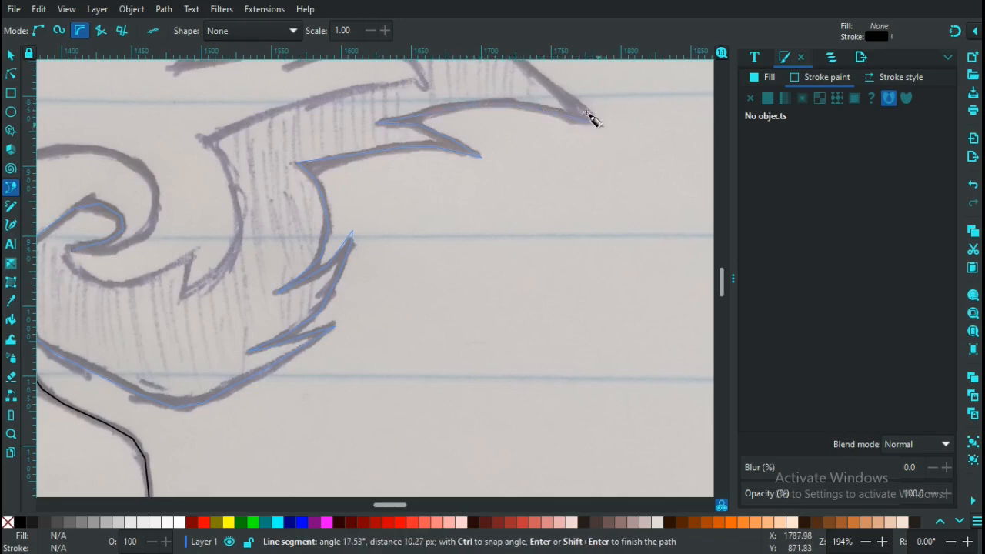
- Trace the longest spike's upper edge from its pointed tip back over the curved crest to the sharp notch below the eye
left_click(570, 108)
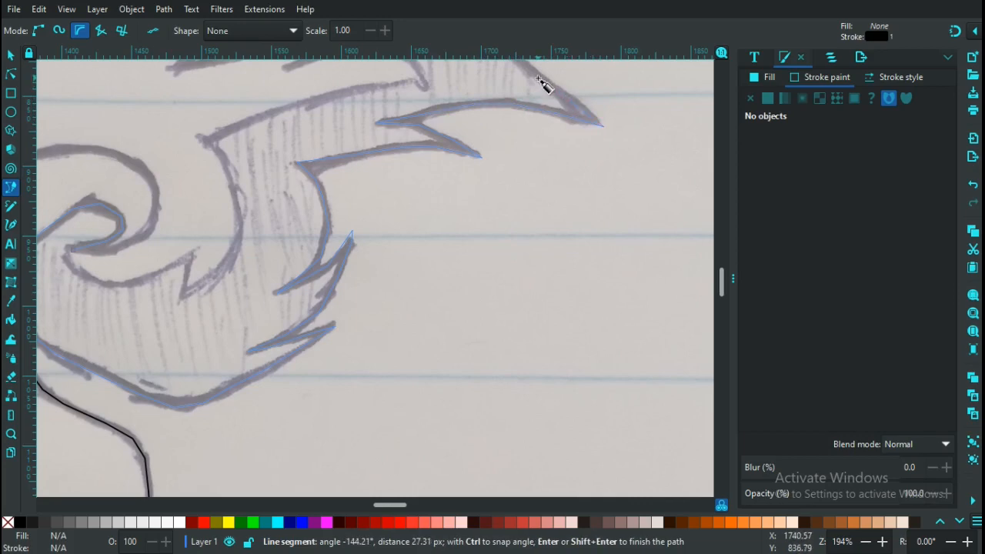
left_click_drag(723, 288, 721, 277)
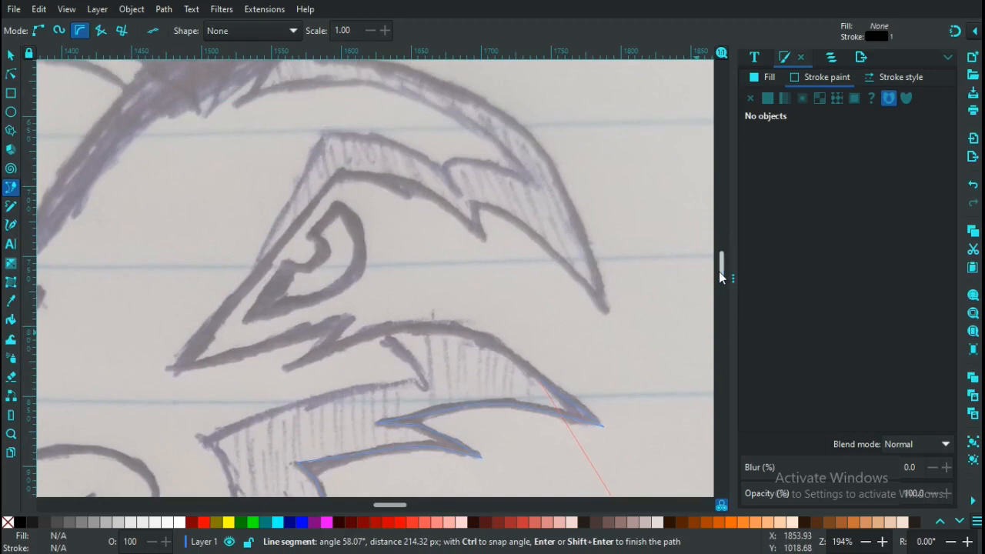
left_click(508, 352)
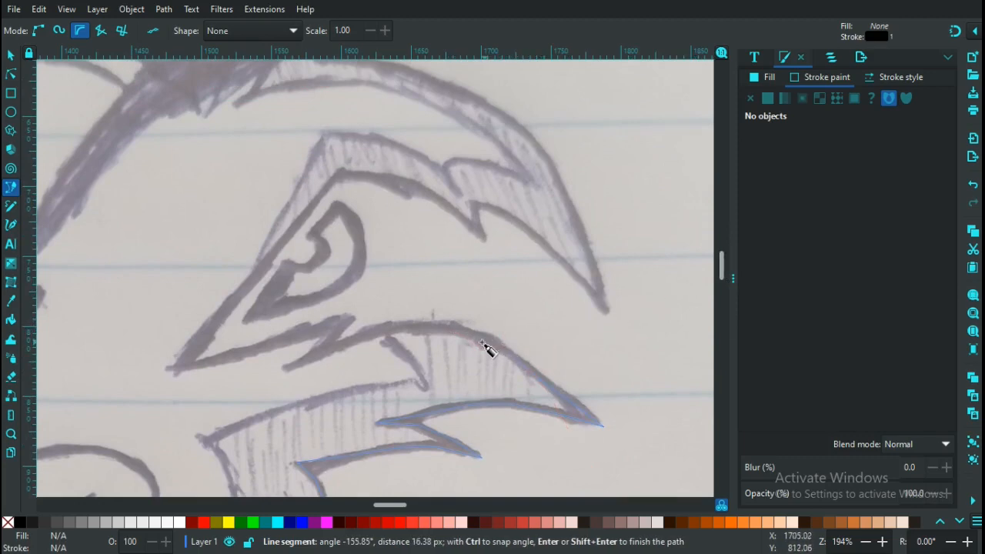
left_click(471, 336)
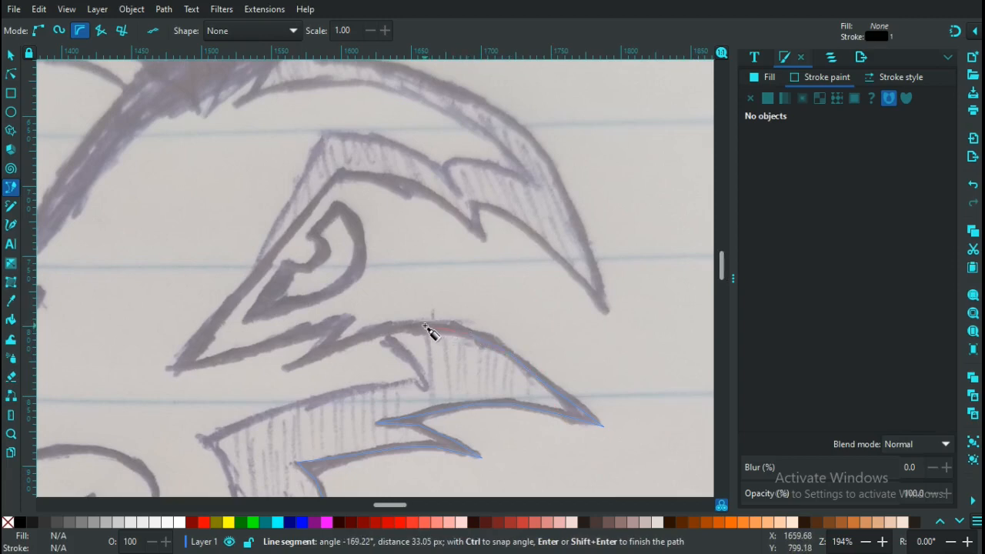
left_click(387, 337)
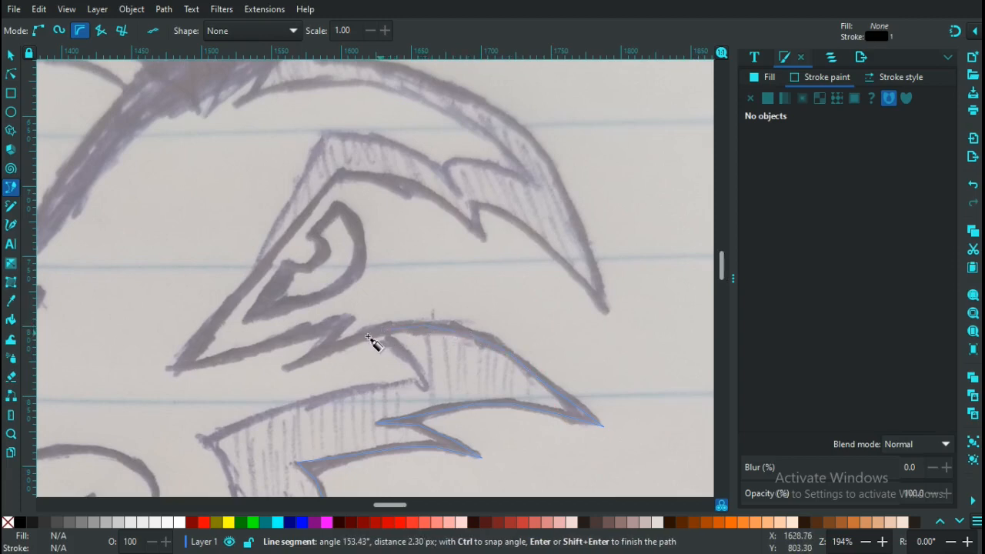
left_click(355, 346)
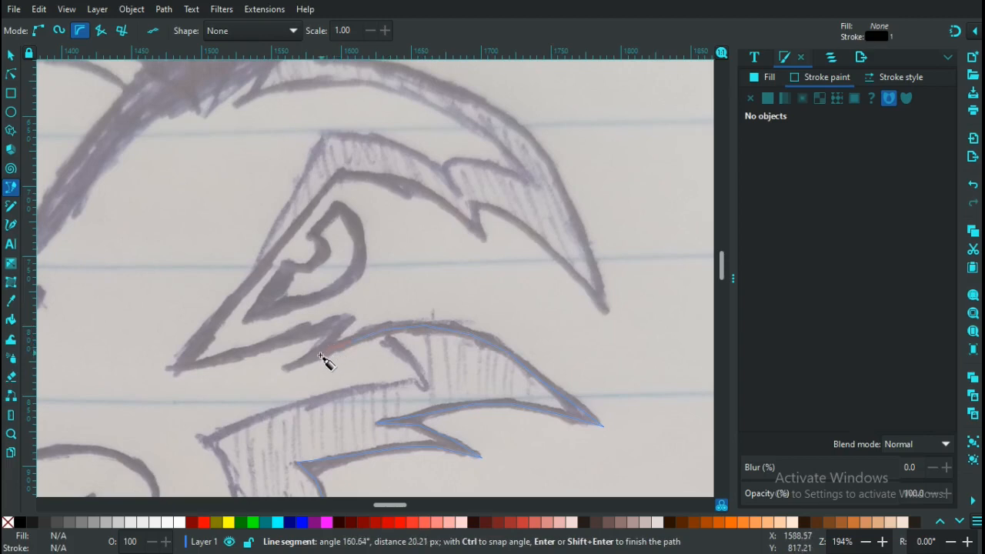
left_click(290, 368)
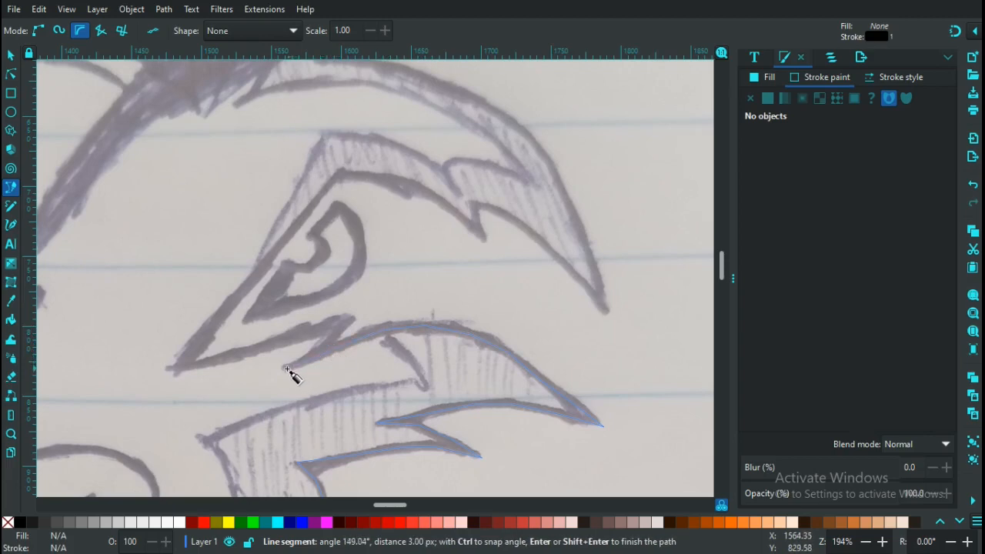
left_click(282, 370)
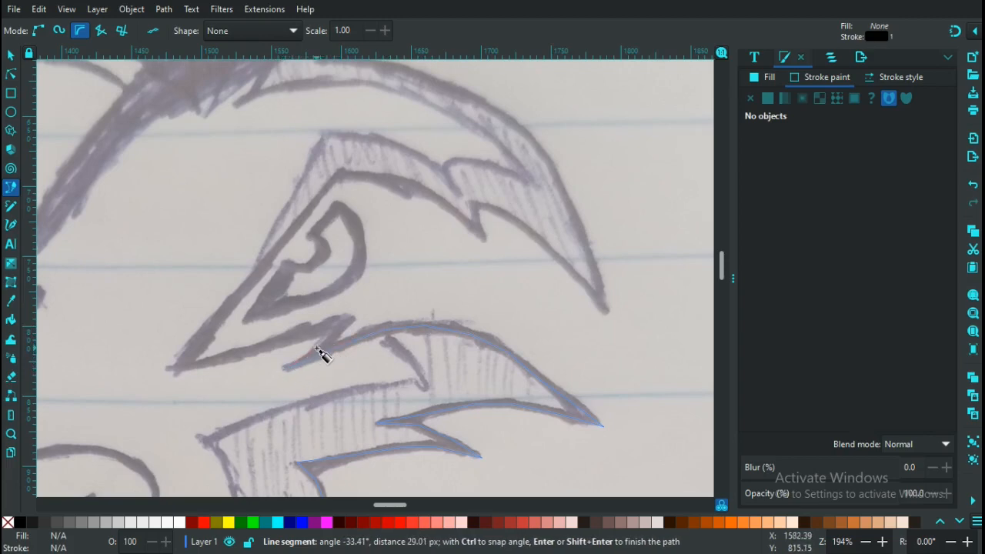
- Trace the short point beneath the eye out to its tip, and back along the lower eye outline to the inner corner
left_click(345, 333)
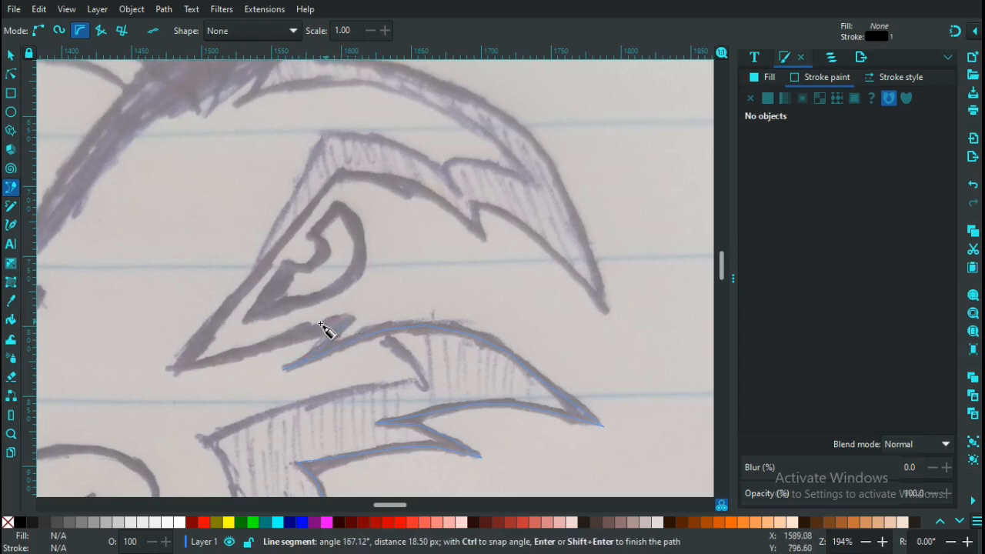
left_click(269, 351)
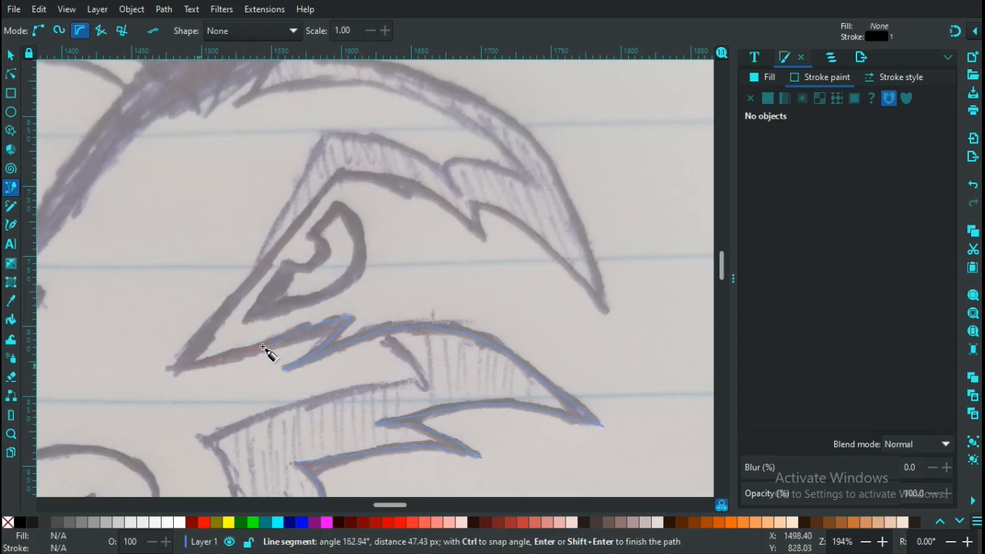
left_click(198, 366)
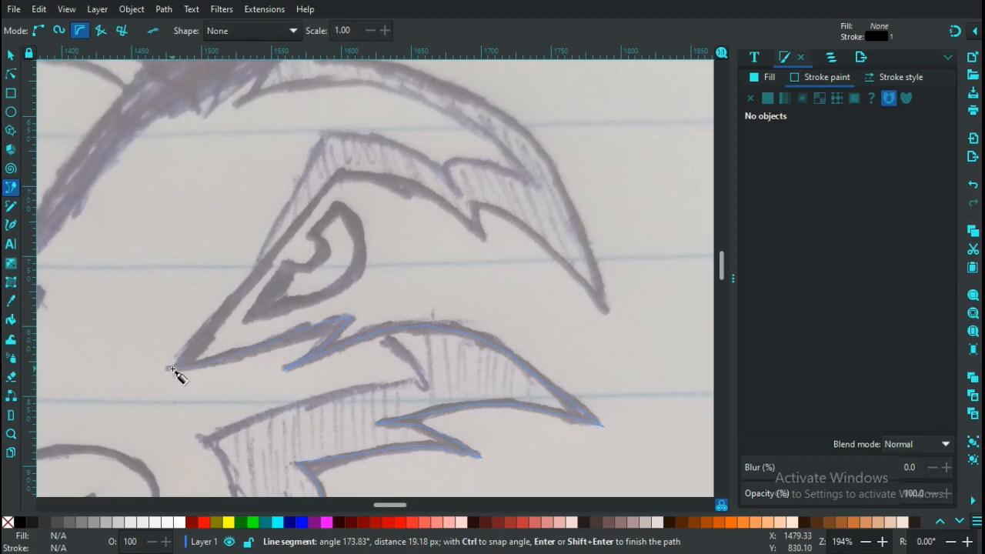
left_click(171, 369)
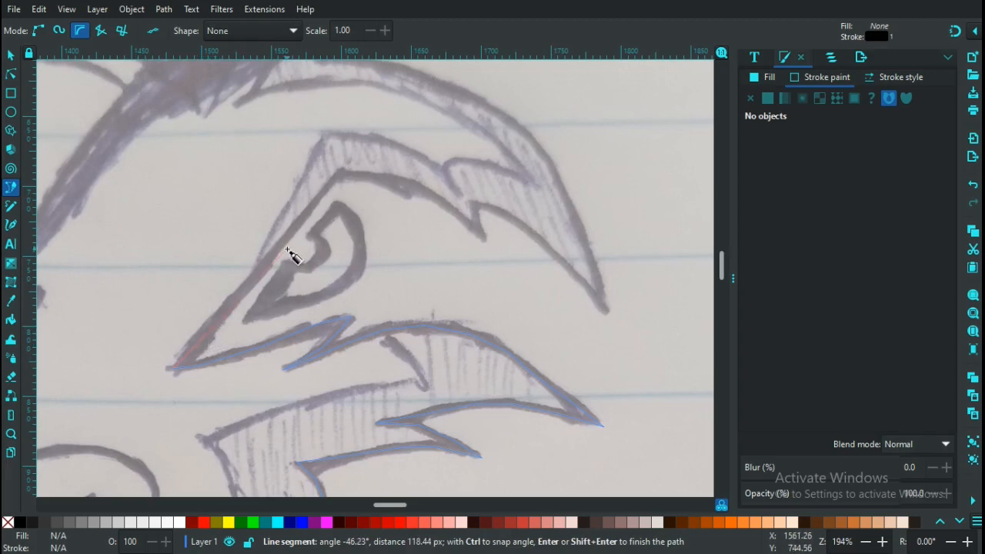
- Trace the slanted eye outline up to the brow peak and along the curve to the small downward point
left_click(343, 173)
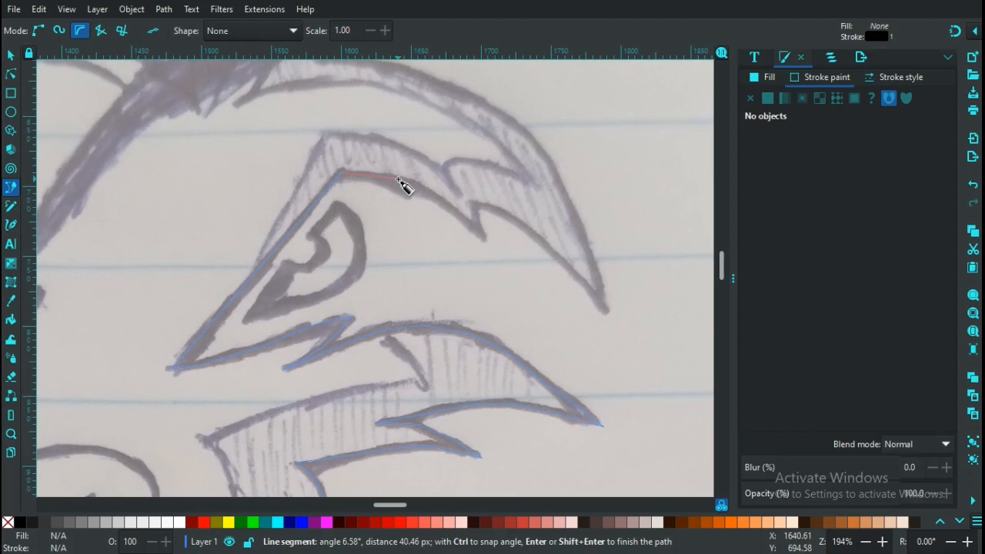
left_click(403, 185)
left_click(445, 206)
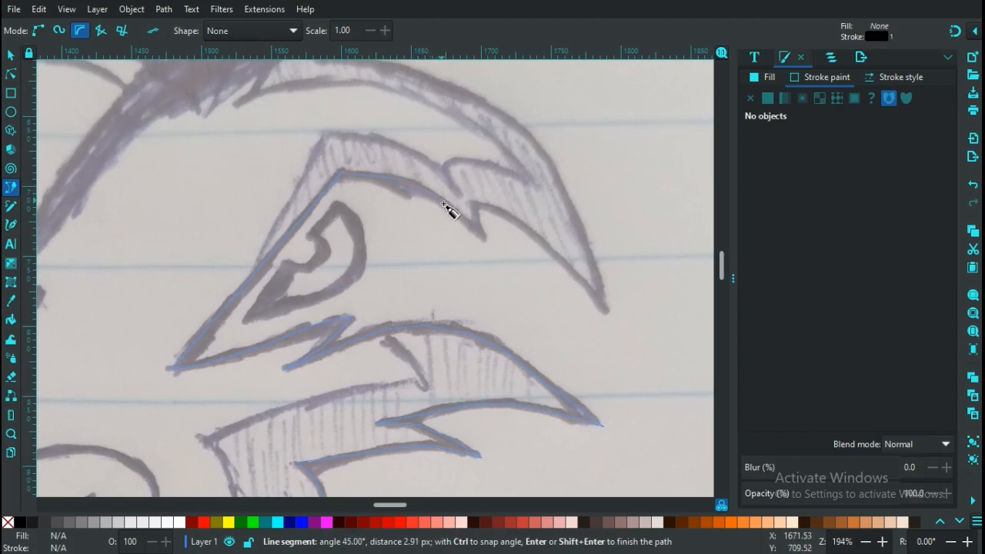
left_click(475, 230)
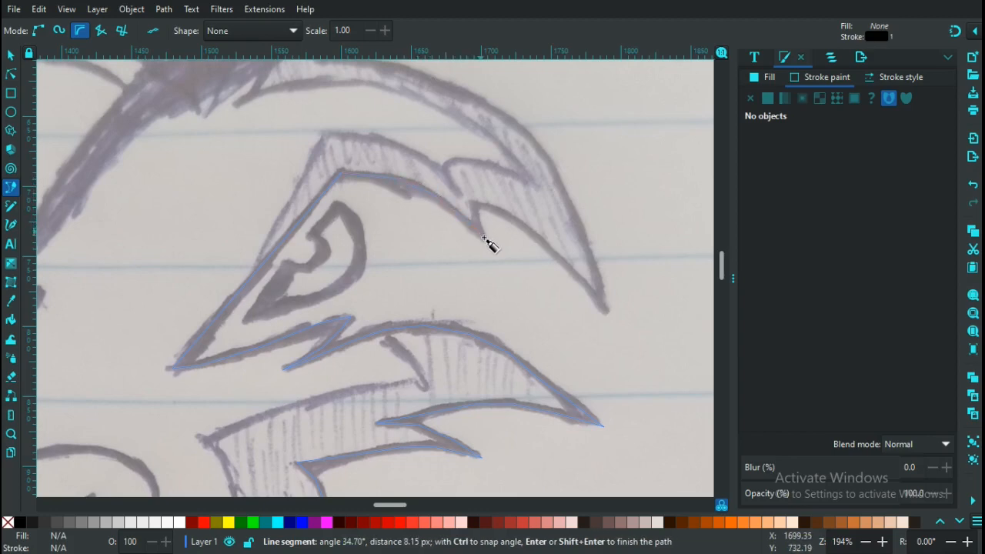
left_click(484, 242)
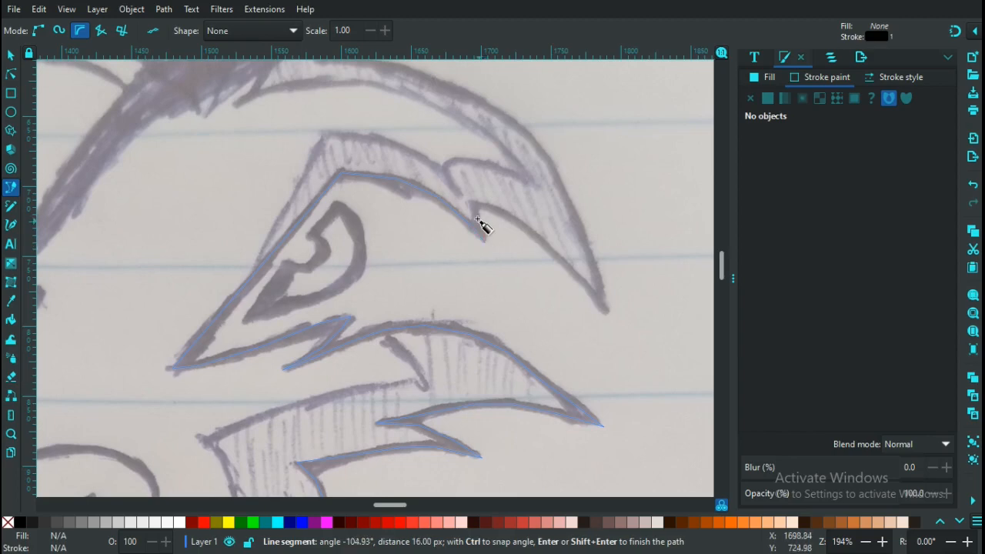
- Trace up into the notch beside the small point and along the inner curve to an extended tip on the large brow spike
left_click(476, 209)
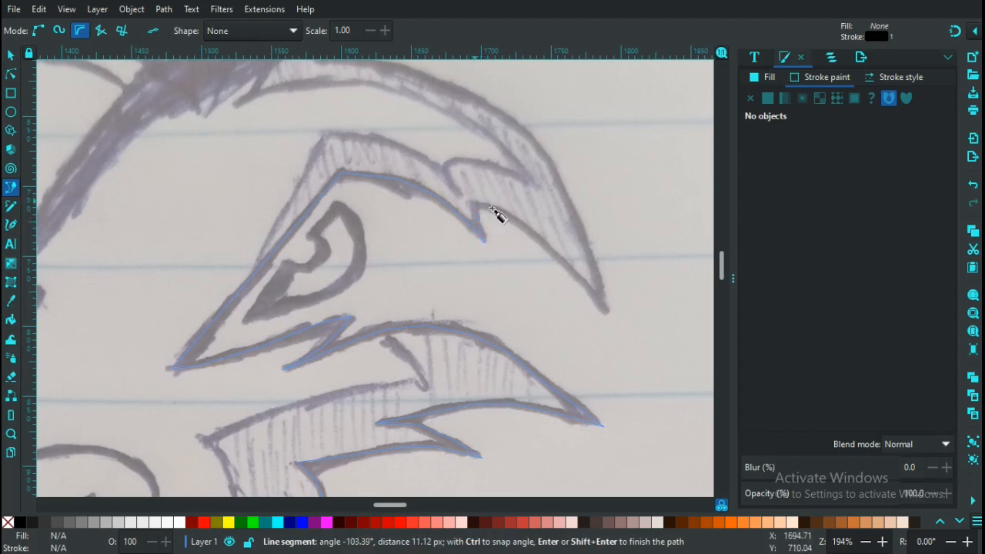
left_click(491, 214)
left_click(528, 230)
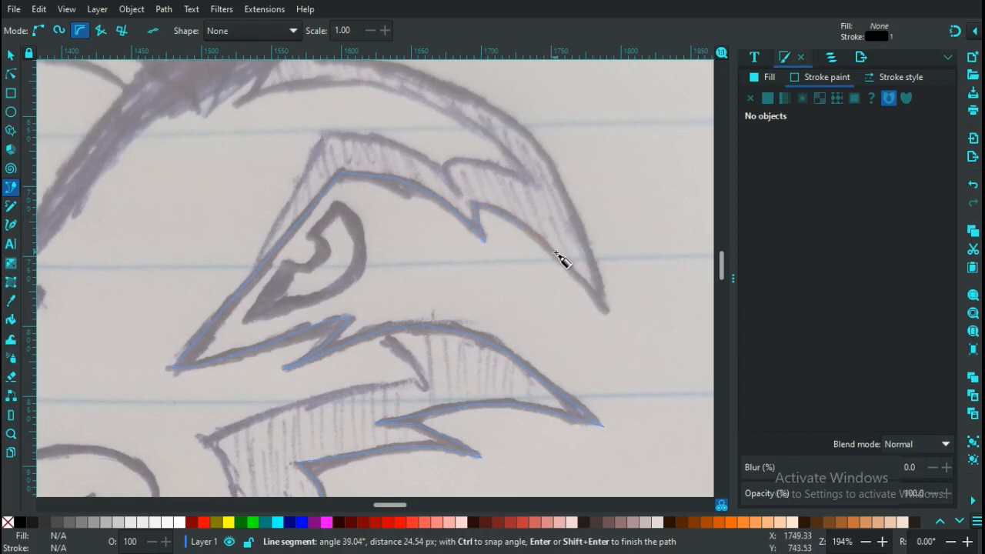
left_click(603, 315)
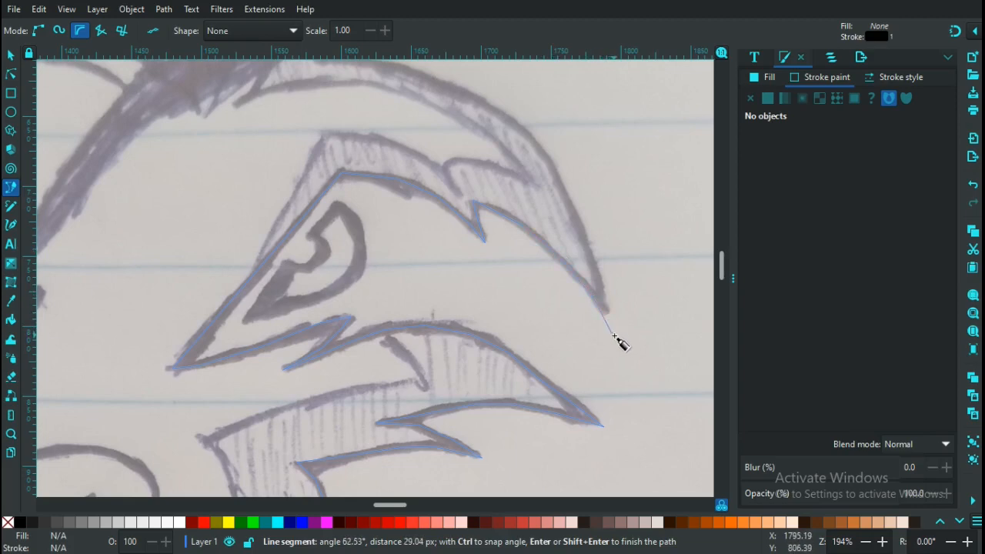
left_click(614, 336)
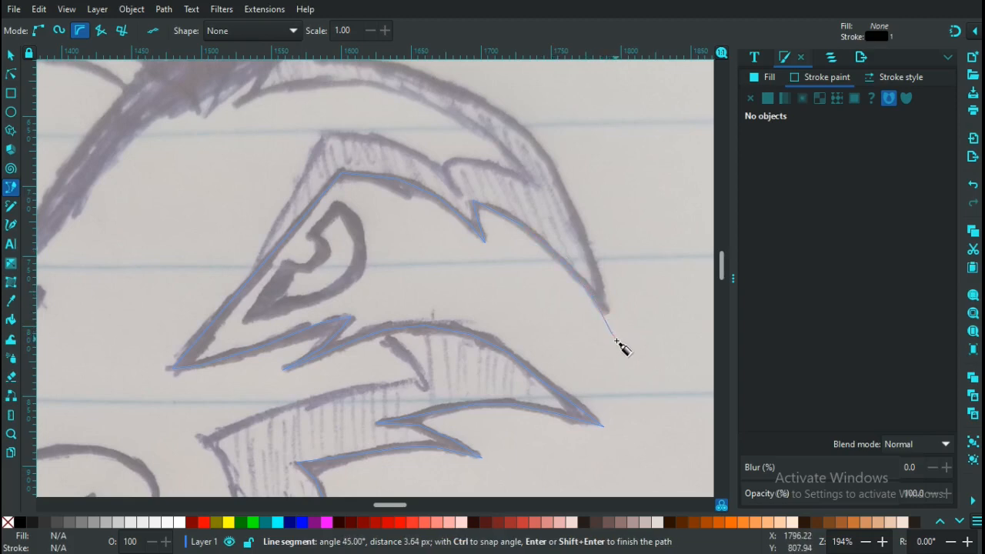
- Trace the large brow spike's outer edge from its tip around the arch to the notch under the short crown spike
left_click(593, 249)
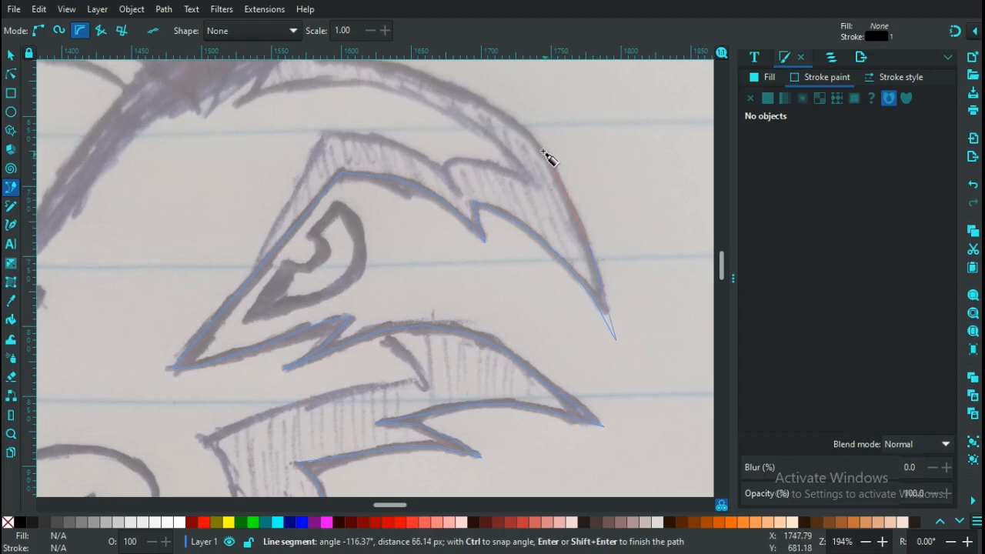
left_click(546, 157)
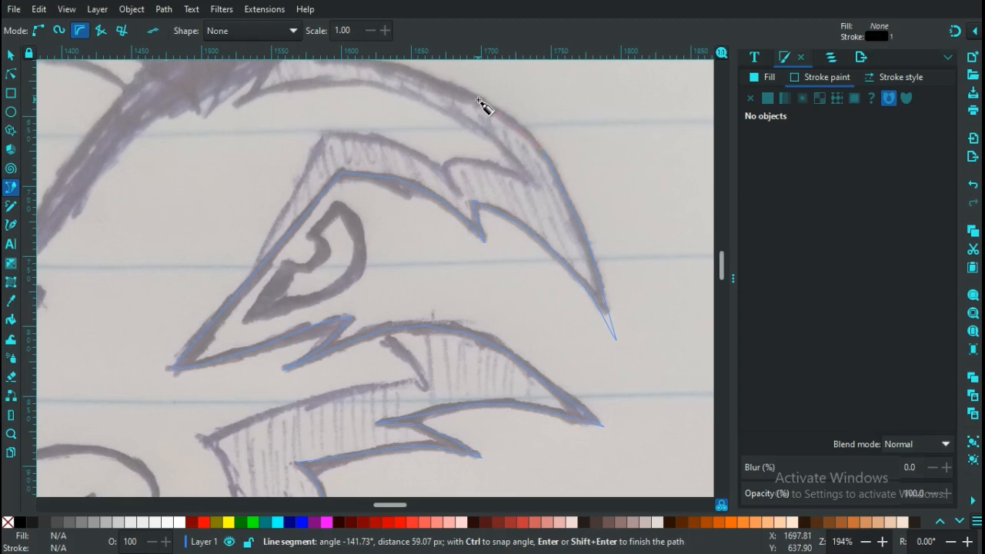
left_click(519, 123)
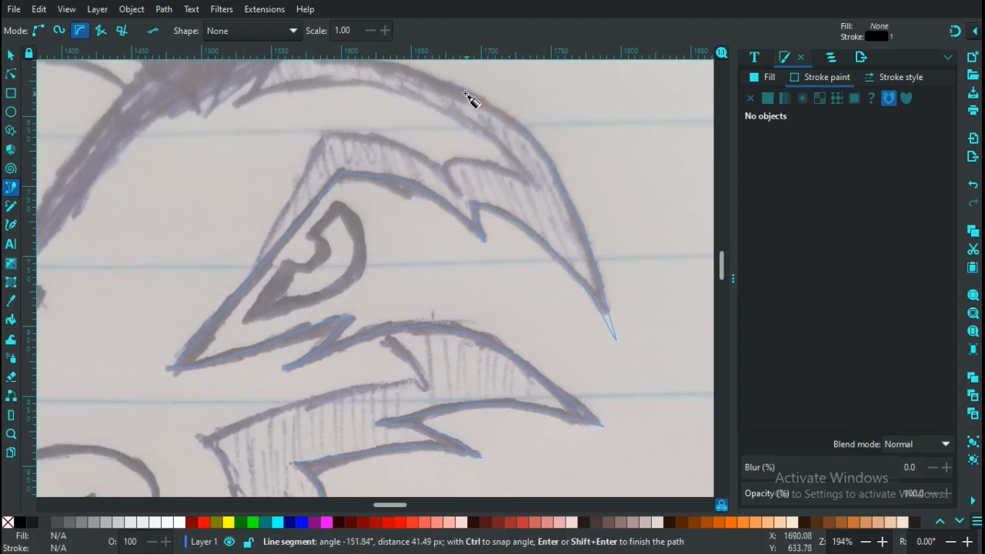
left_click(444, 85)
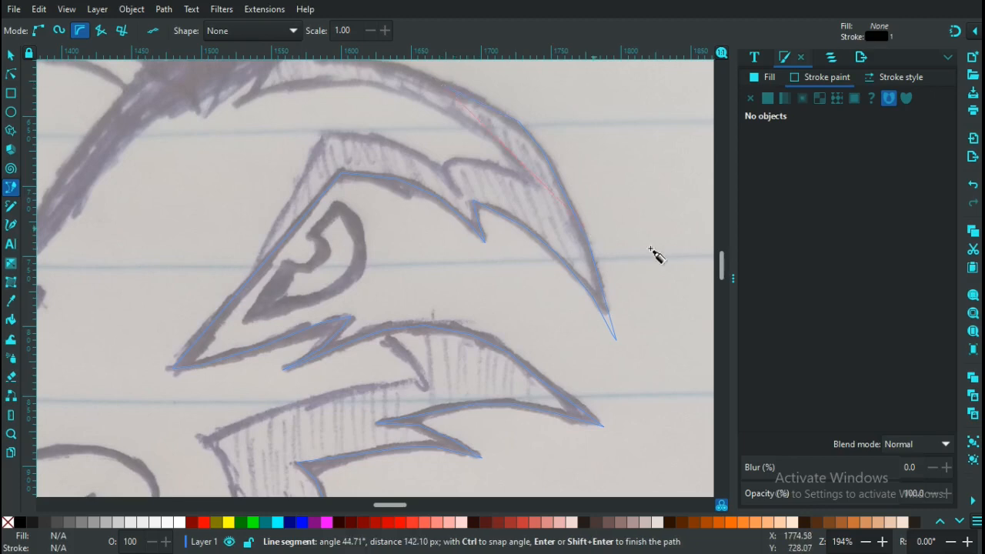
mouse_move(721, 266)
left_mouse_down()
mouse_move(721, 248)
mouse_move(721, 260)
left_mouse_up()
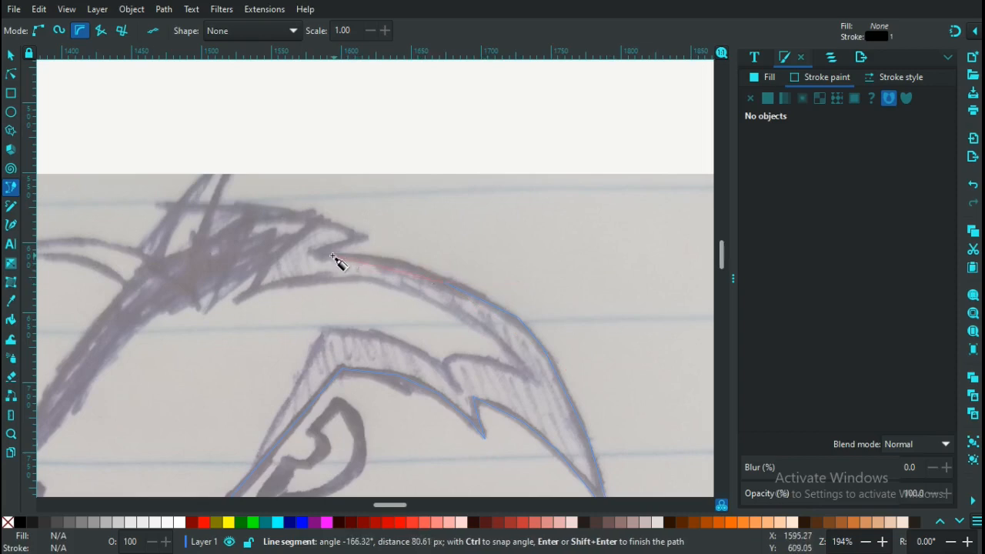
left_click(388, 261)
left_click(334, 257)
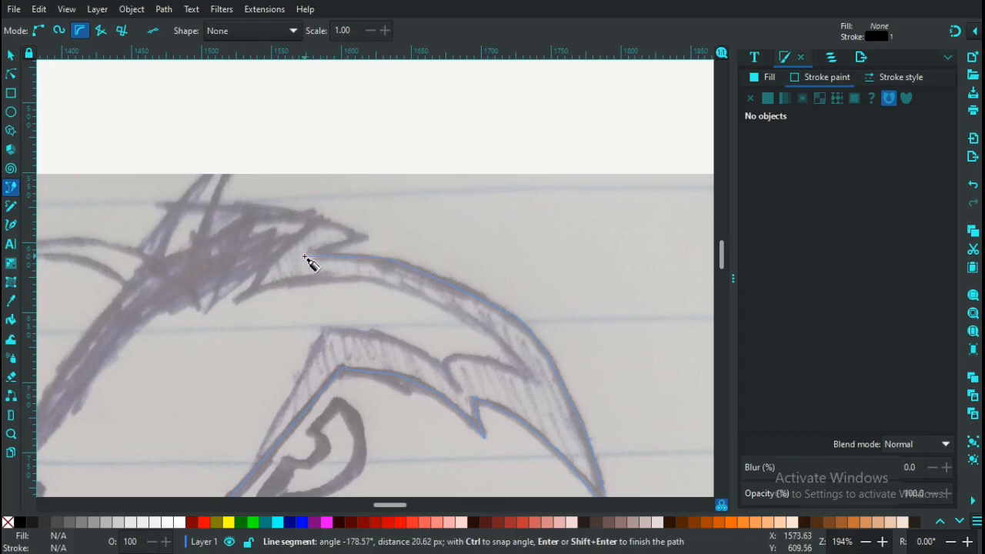
left_click(305, 257)
left_click(297, 258)
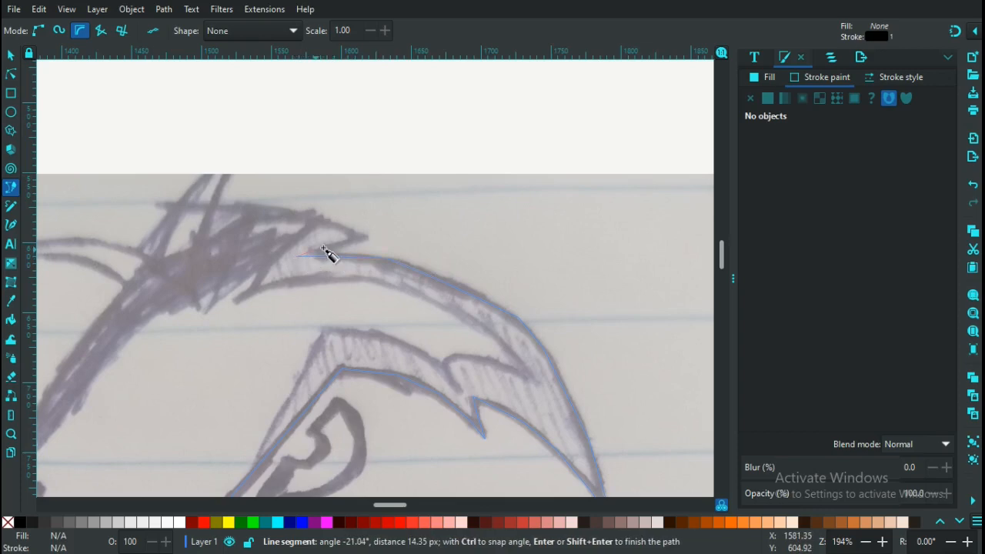
- Trace the short crown spike from the notch out to its tip and back along its upper edge into the scribbled hair
left_click(329, 251)
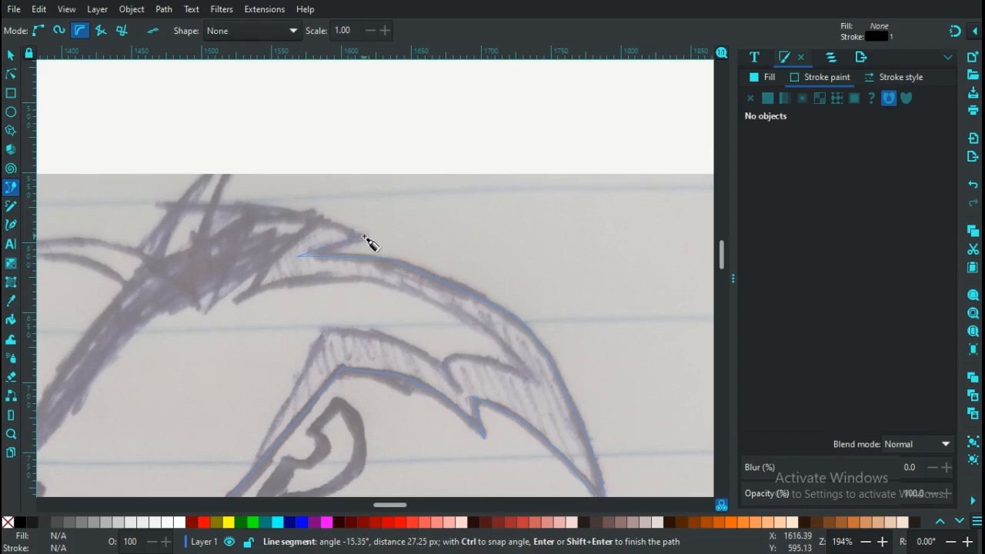
left_click(362, 235)
left_click(319, 227)
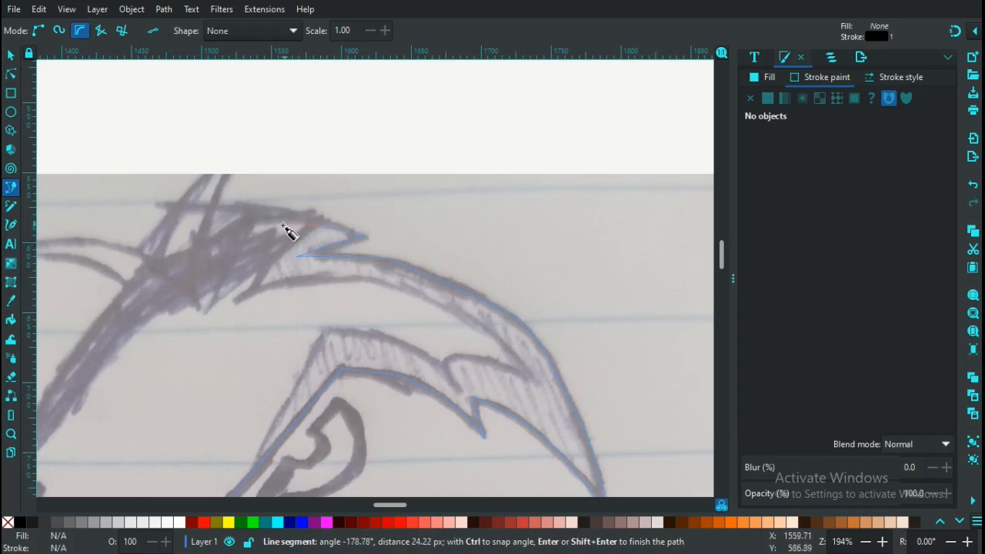
left_click(284, 227)
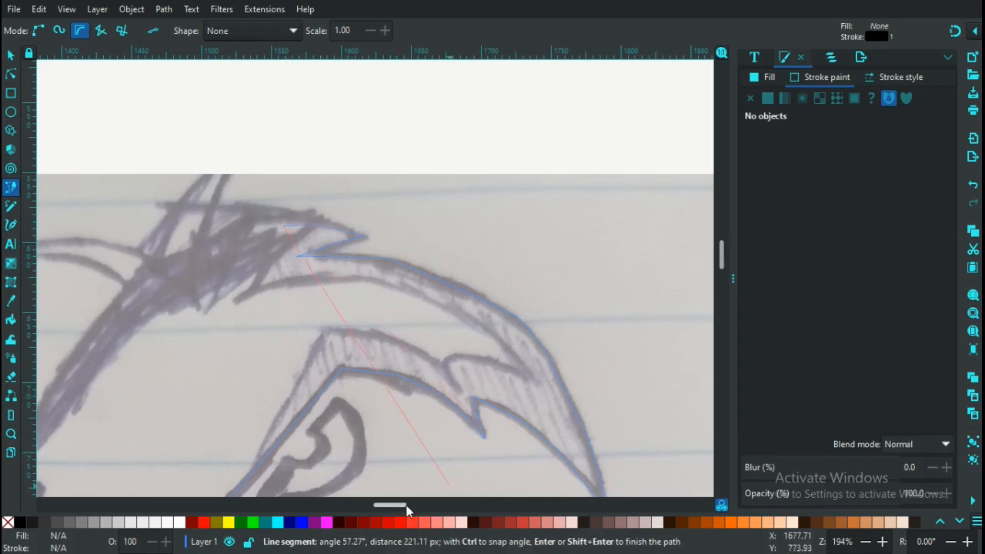
- Extend the path from the crown spike's upper edge diagonally down to the lower edge of the scribbled hair
left_click_drag(396, 509, 384, 510)
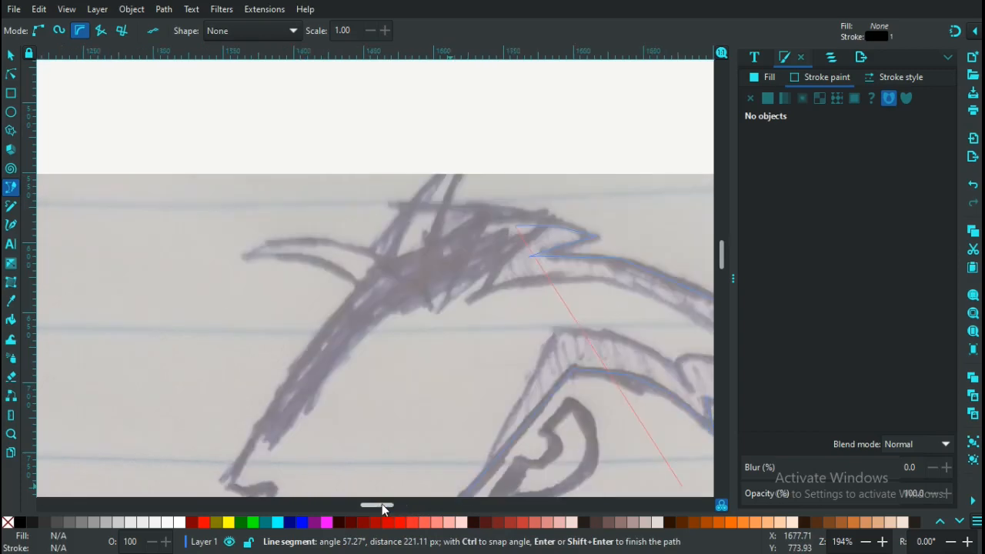
scroll(532, 392, "down", 1)
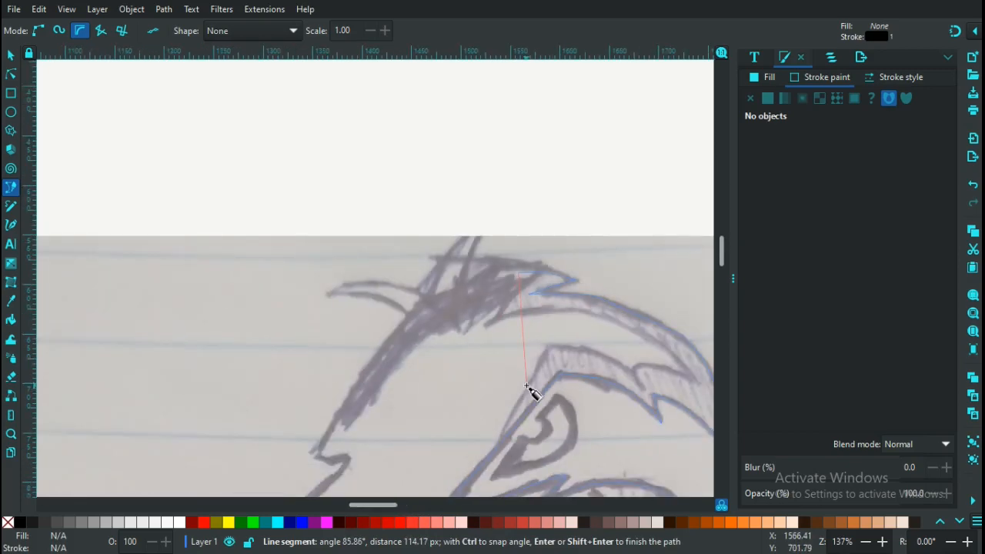
scroll(533, 392, "down", 1)
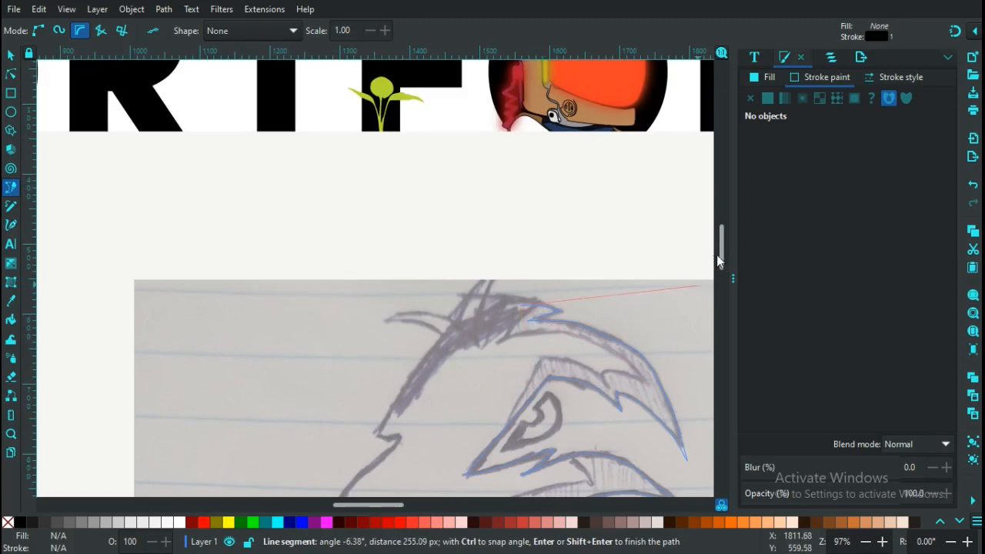
left_click_drag(722, 246, 724, 264)
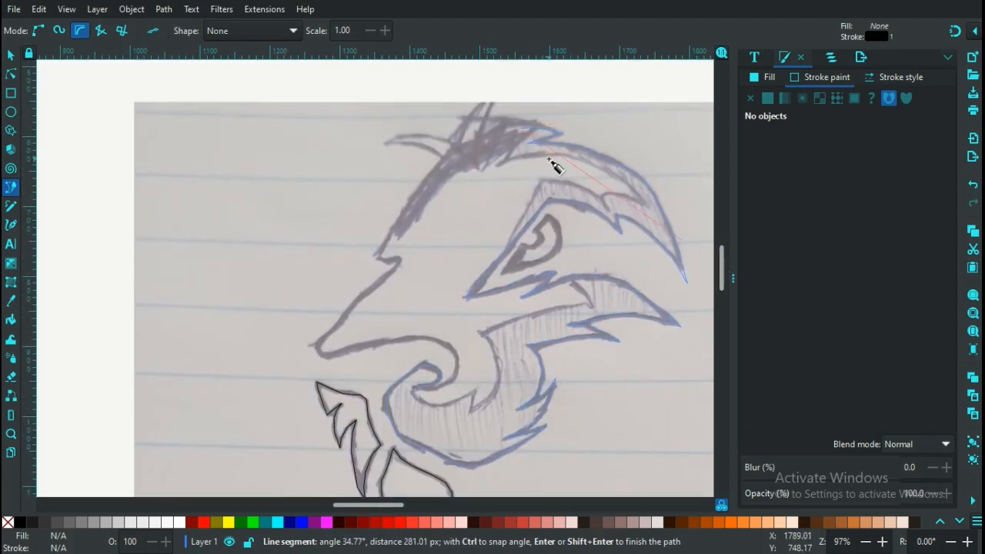
left_click(476, 170)
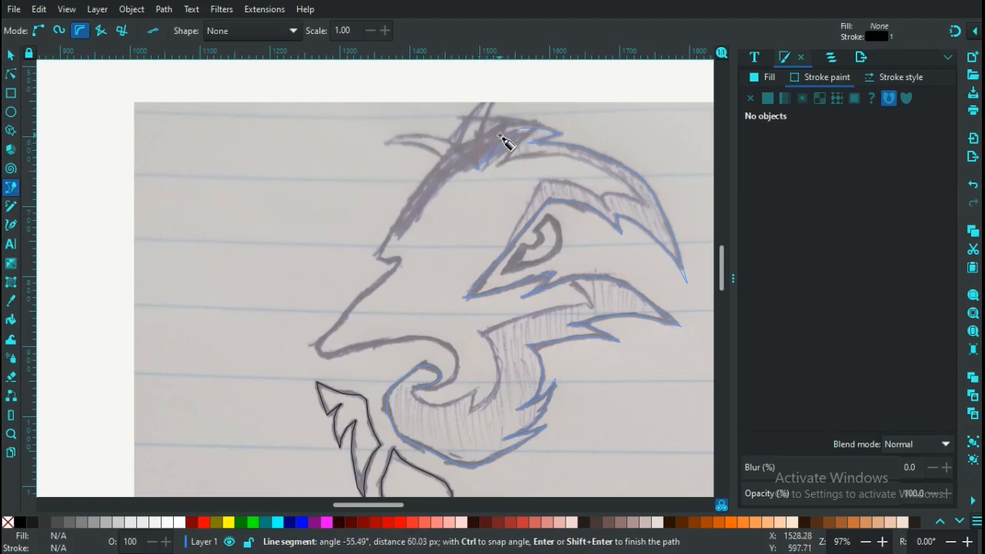
- Trace from the scribbled hair's lower edge back up to its peak and down the forehead to the pointed corner above the snout
left_click(500, 137)
left_click(507, 137)
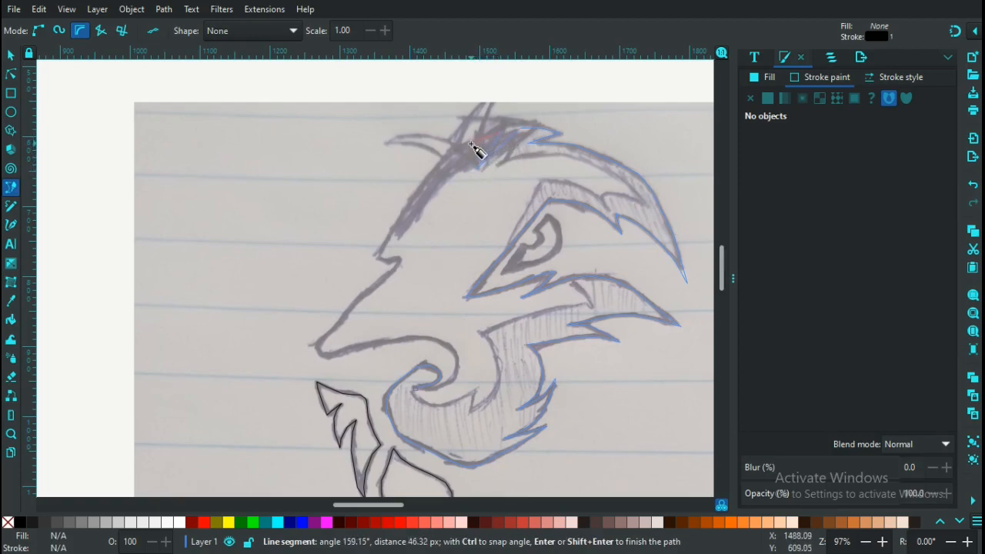
left_click(470, 145)
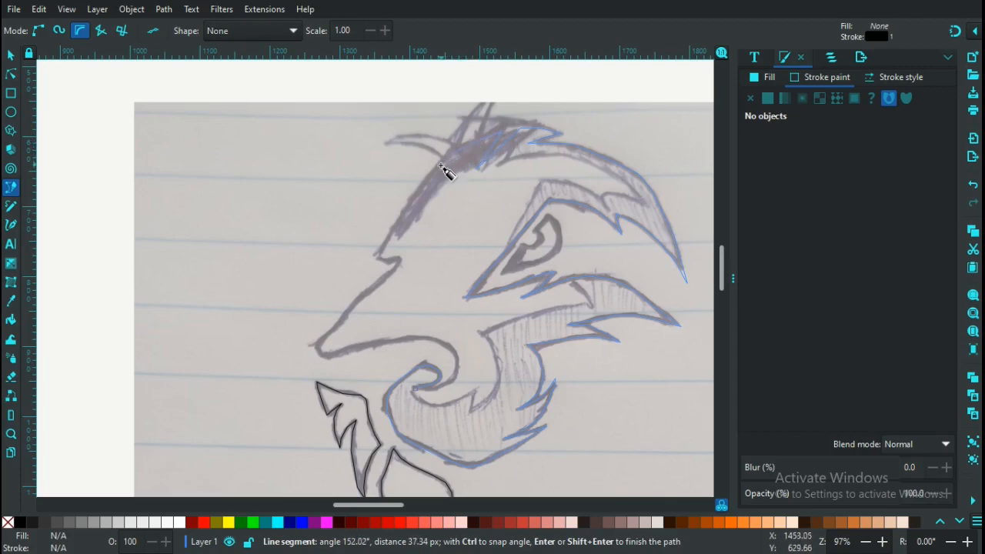
left_click(444, 160)
left_click(431, 185)
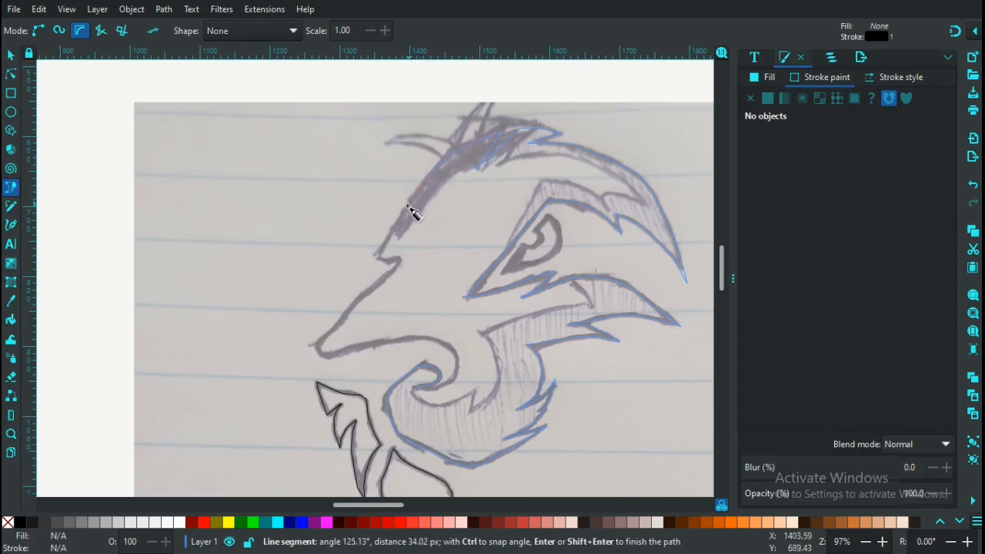
left_click(407, 212)
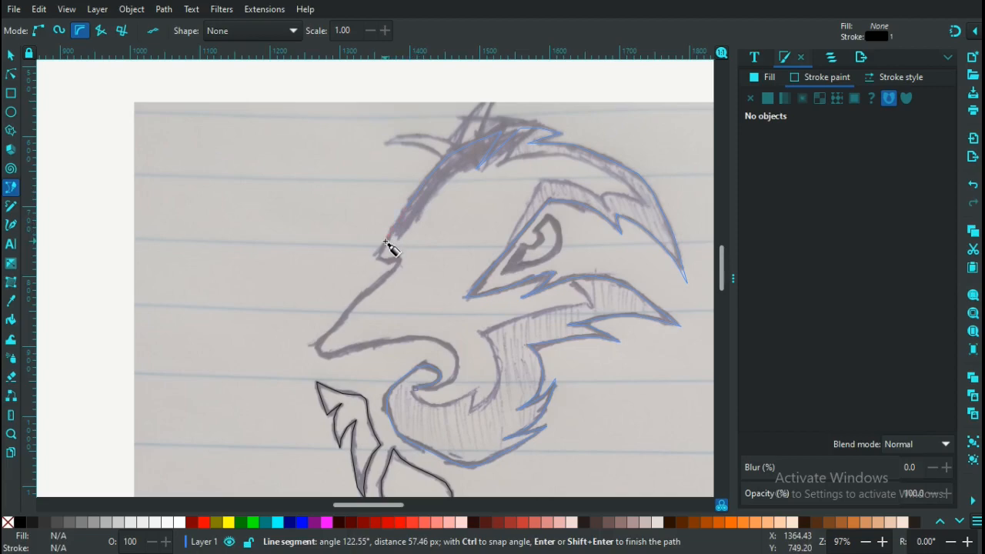
left_click(385, 242)
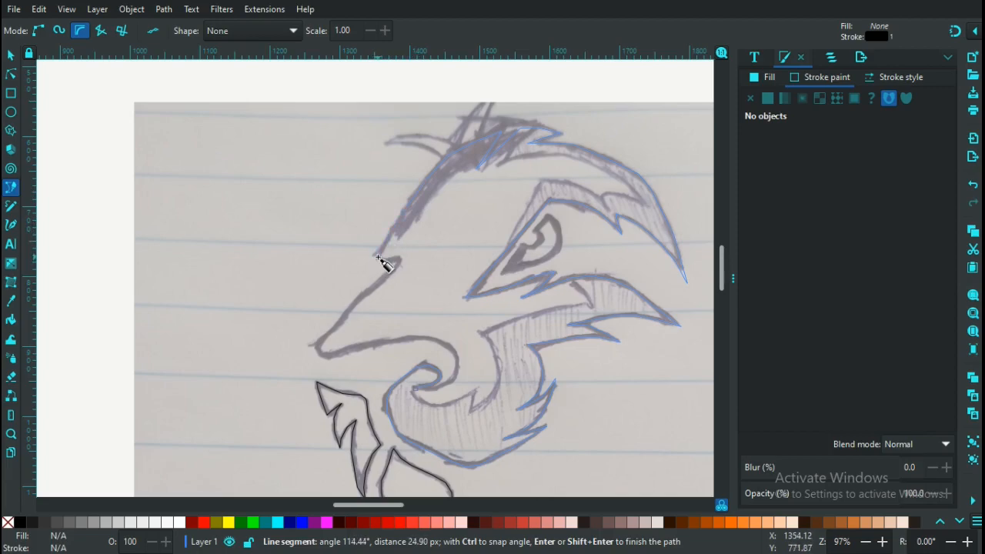
left_click(378, 256)
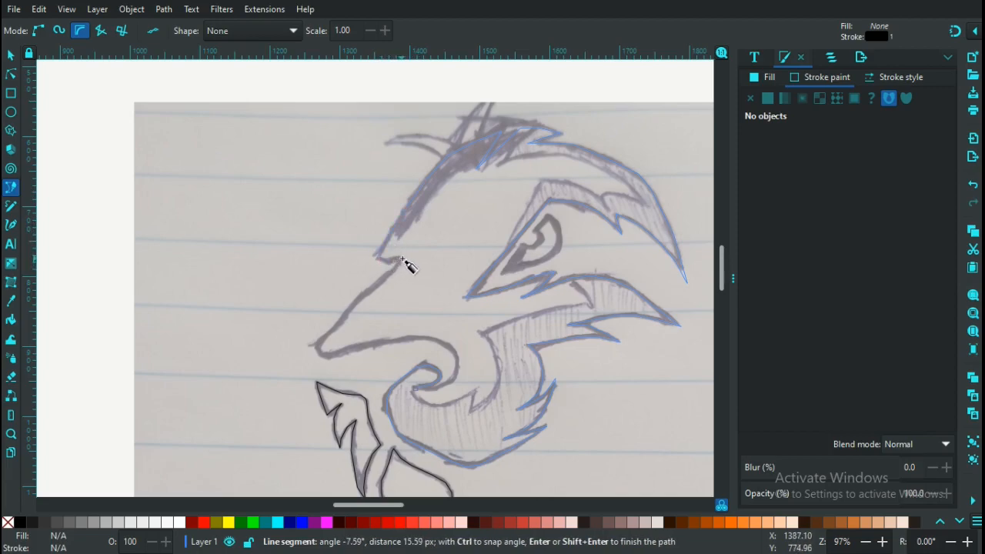
- Trace the small notch below the forehead, then the slanted snout ridge down and around the nose tip
left_click(404, 264)
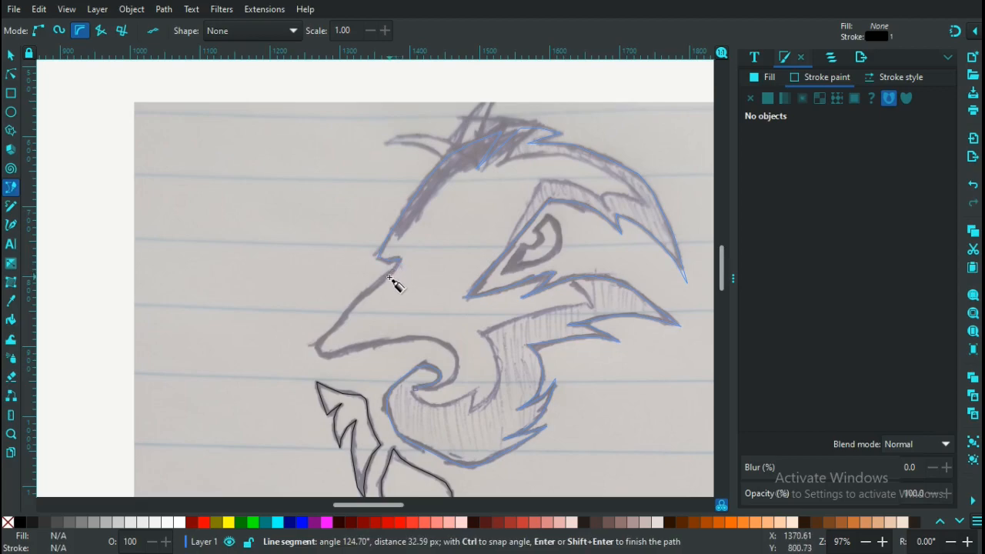
left_click(351, 309)
left_click(331, 331)
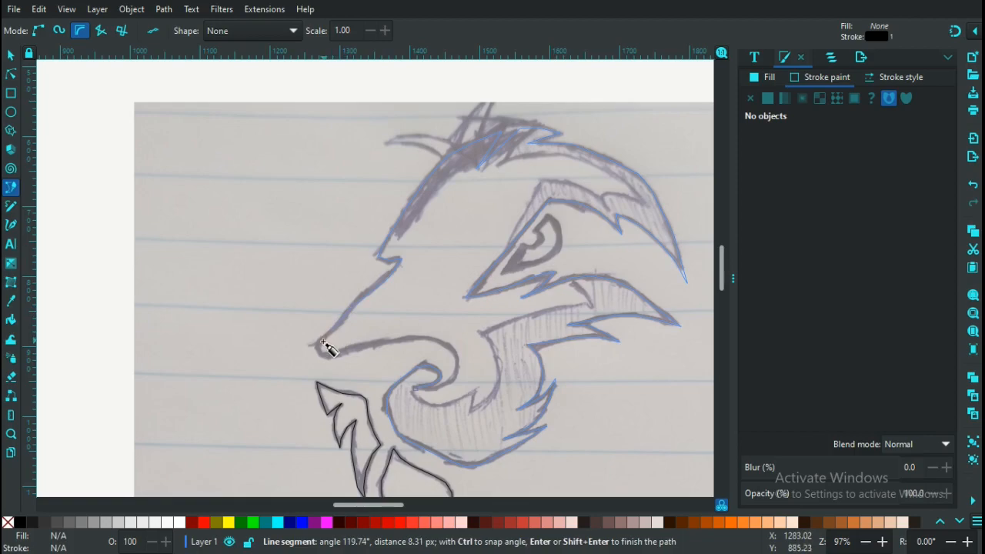
left_click(317, 350)
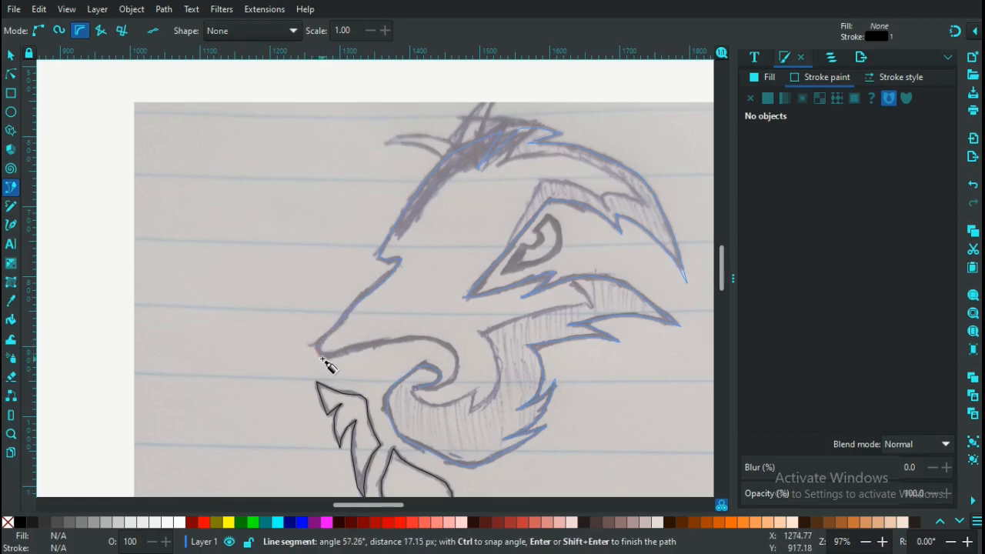
left_click(340, 362)
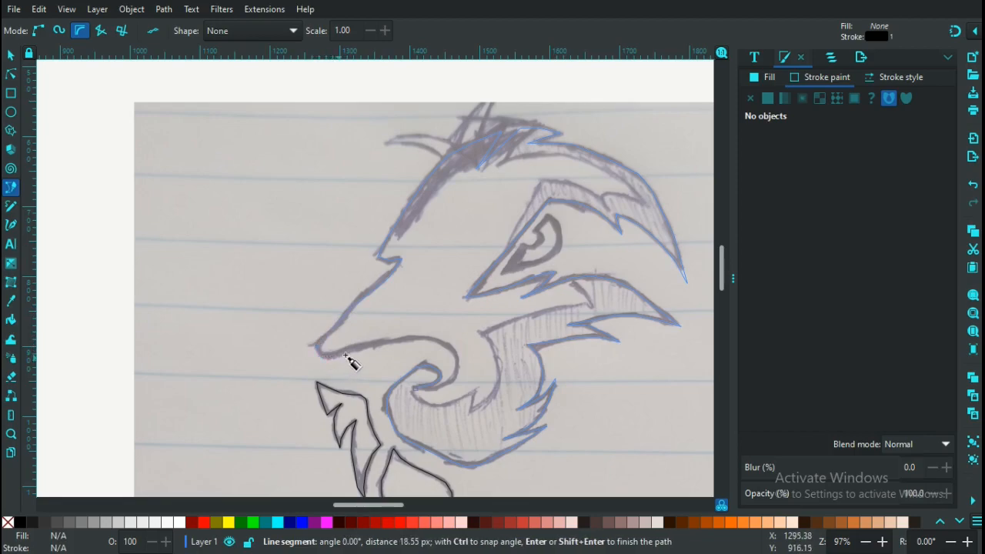
- Trace the snout's underside from the nose tip around the mouth curve and close the head outline at the inner curl
left_click(360, 350)
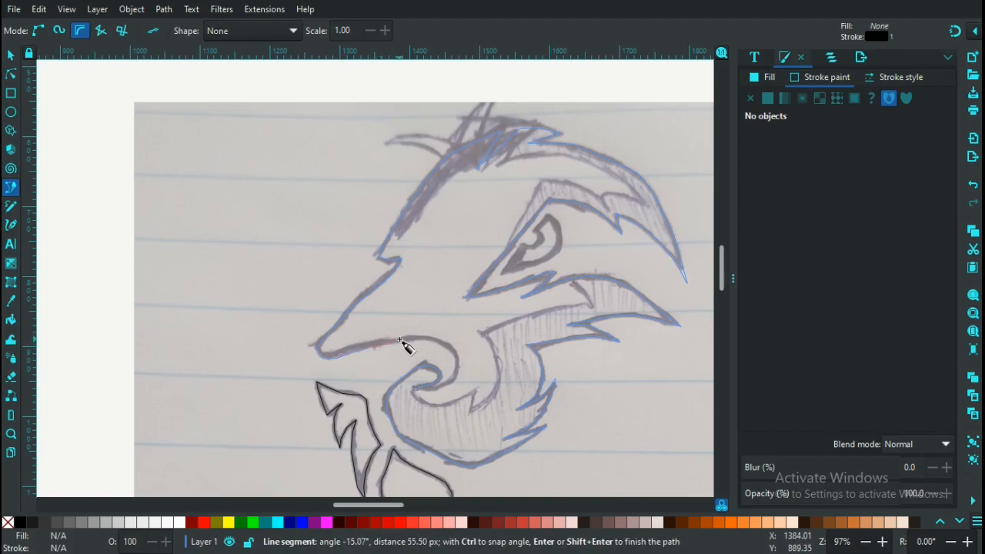
left_click(437, 343)
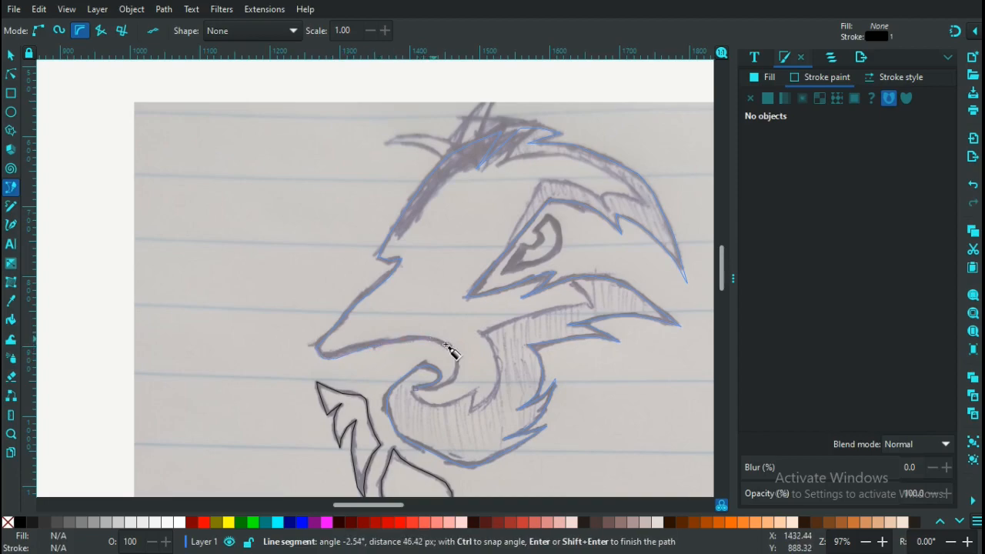
left_click(452, 349)
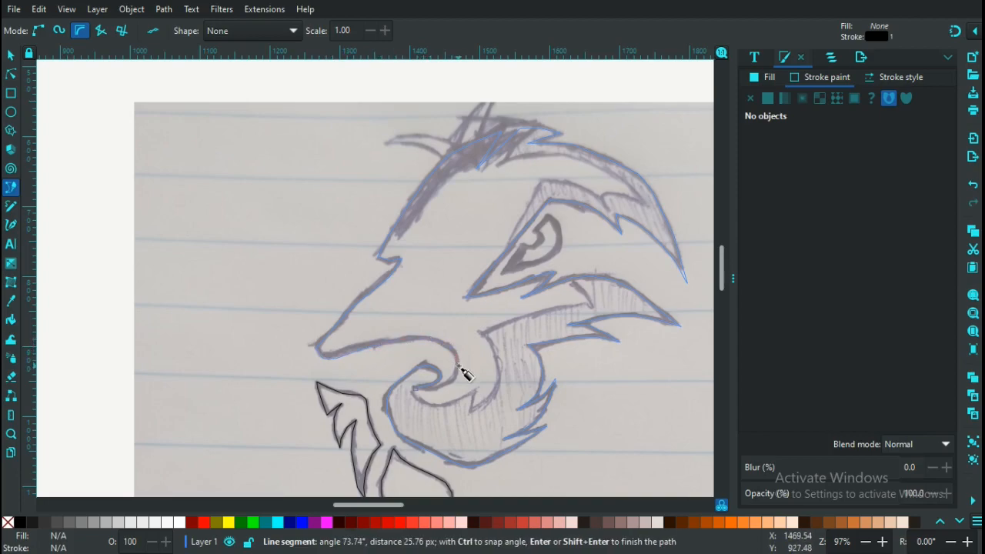
left_click(459, 366)
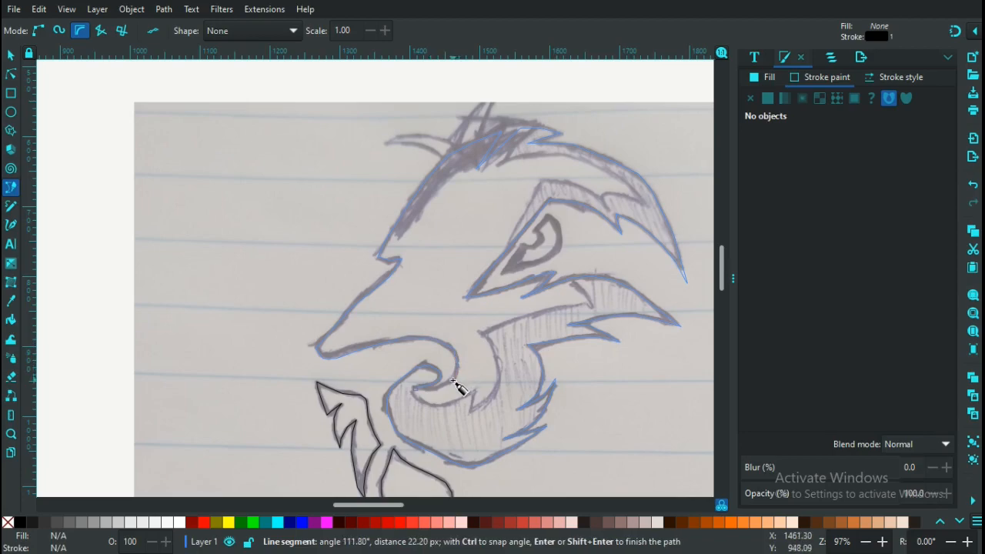
left_click(454, 382)
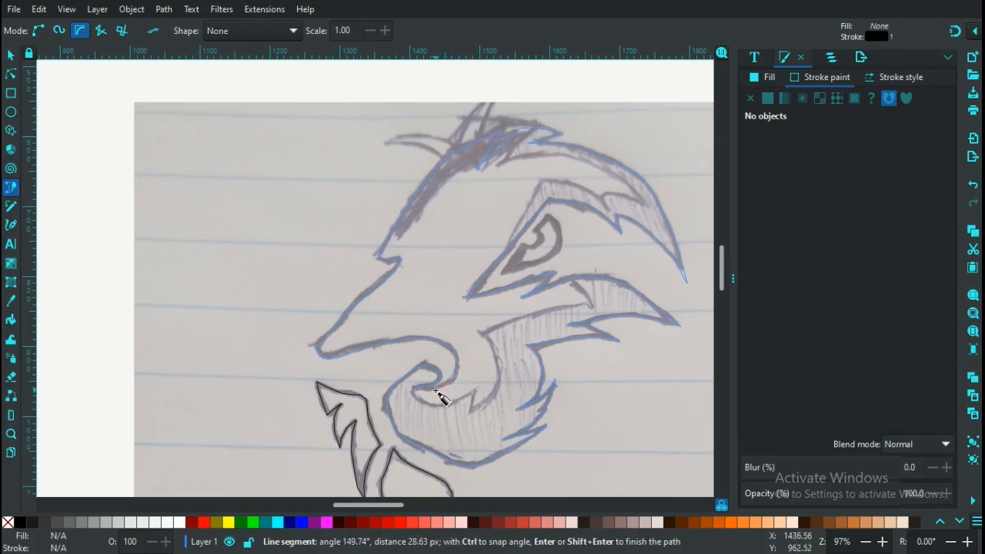
left_click(436, 393)
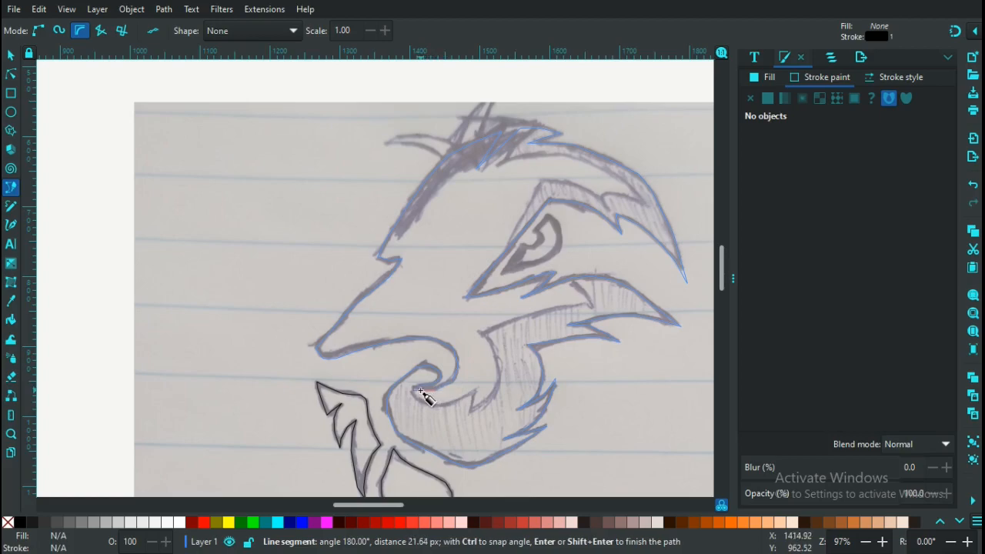
left_click(416, 392)
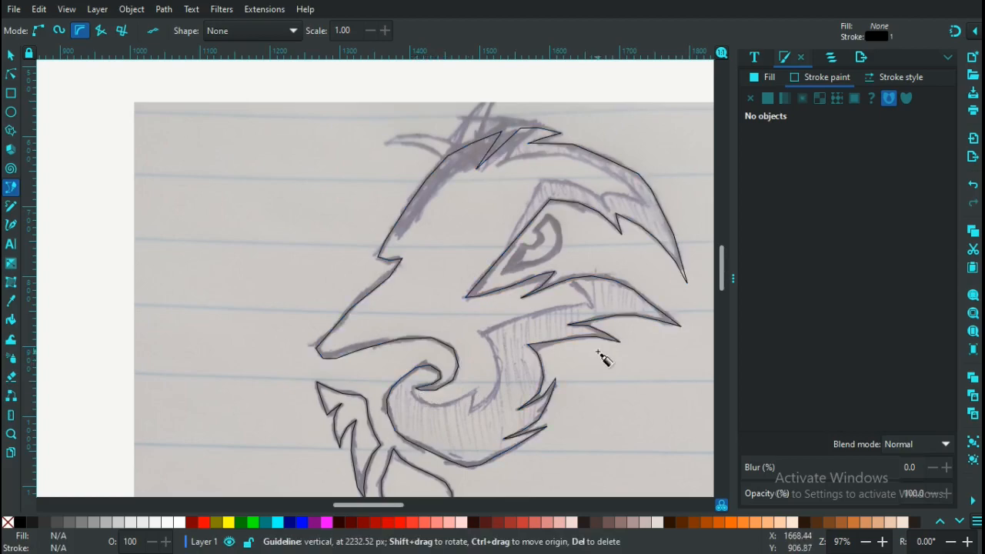
- Start a new path at the eye's inner edge and trace around its pointed lower corner, lower edge and outer curve
left_click(523, 246)
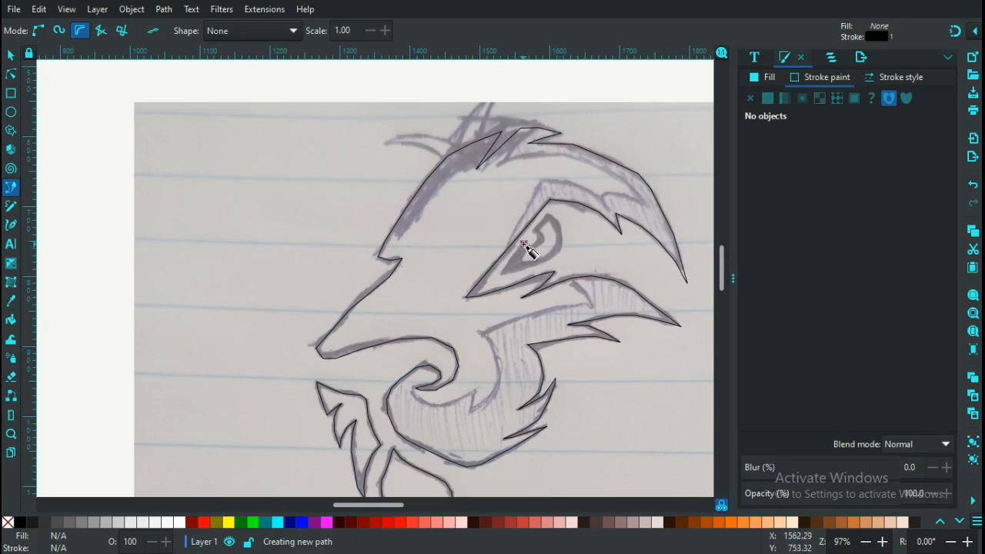
left_click(508, 270)
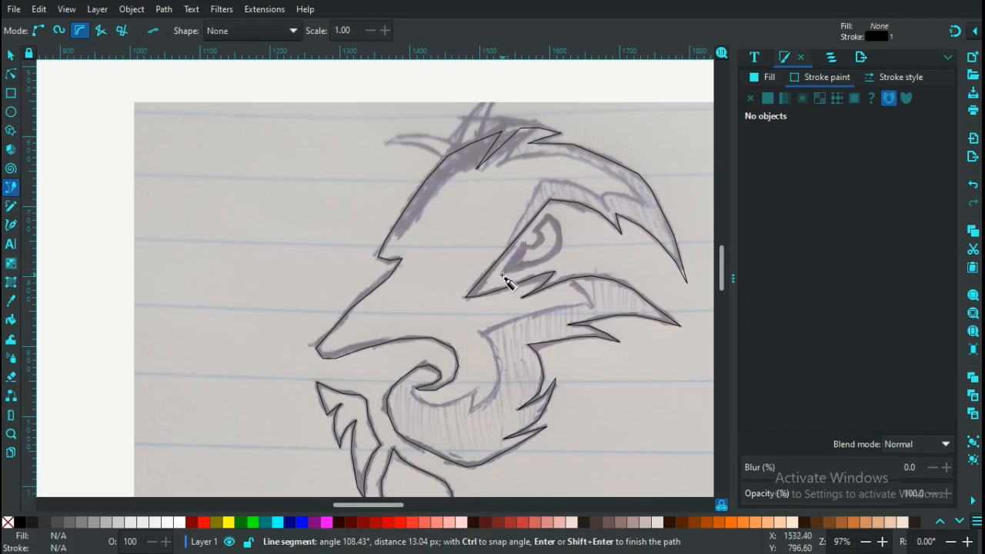
left_click(498, 277)
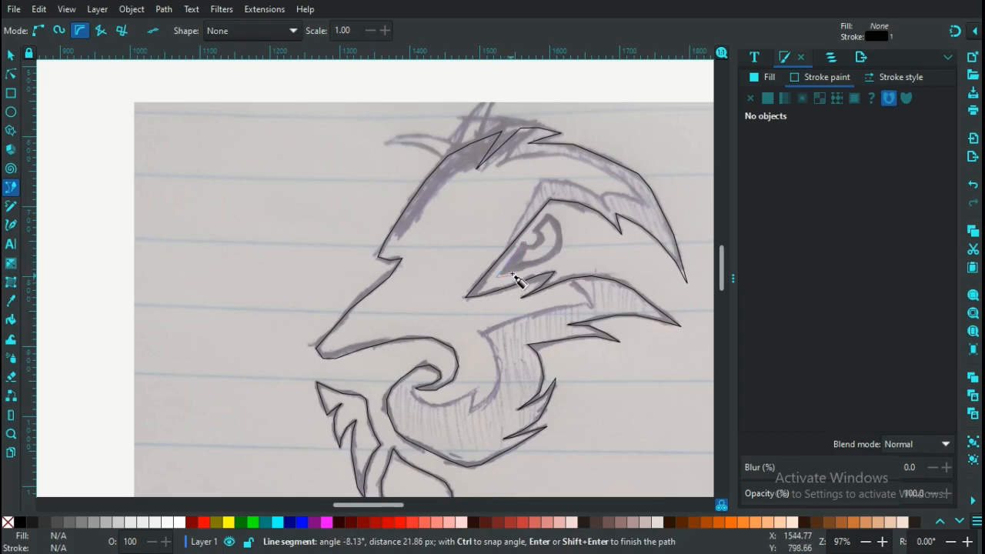
left_click(518, 274)
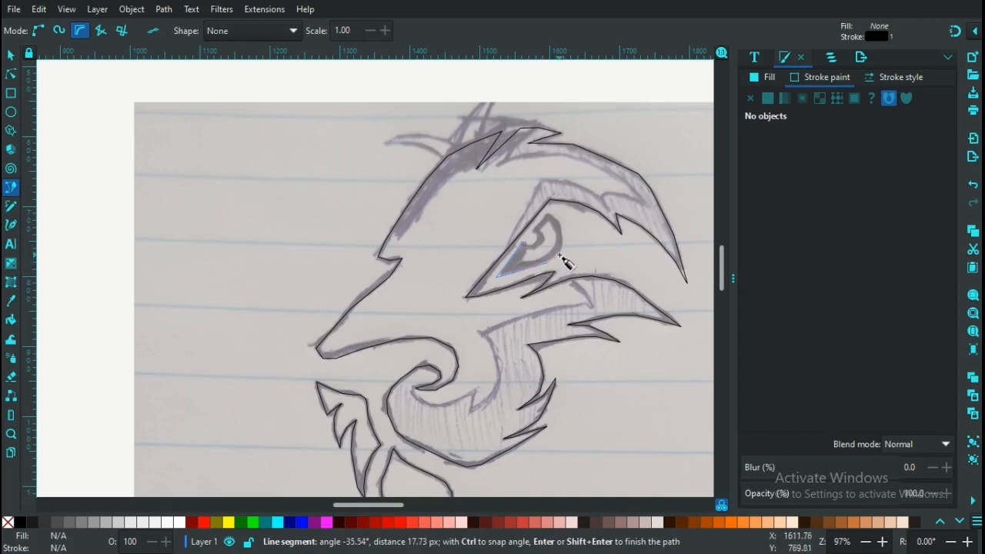
left_click(553, 267)
left_click(563, 250)
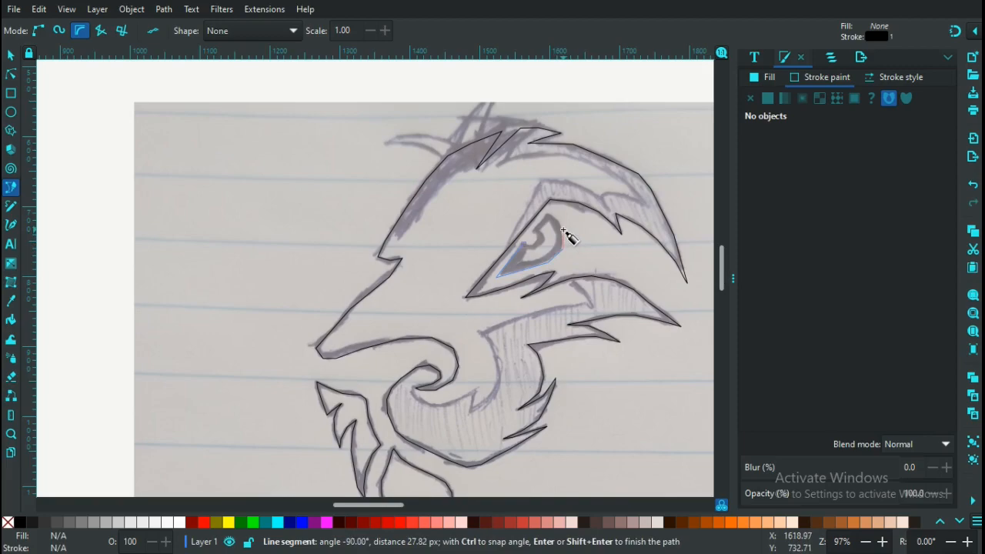
left_click(563, 229)
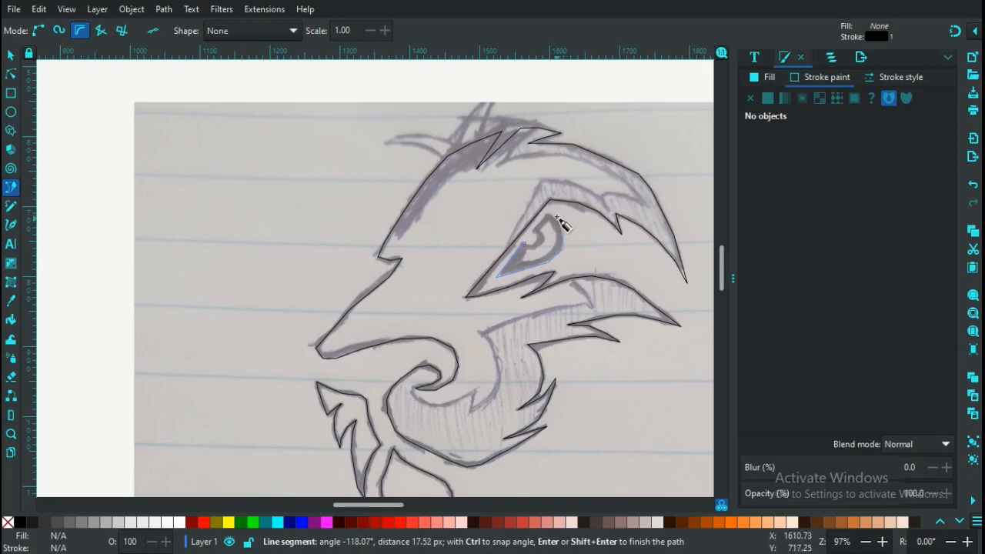
- Trace the eye's rounded top and the small pupil notch, closing the outer eye path at its starting point
left_click(556, 217)
left_click(548, 213)
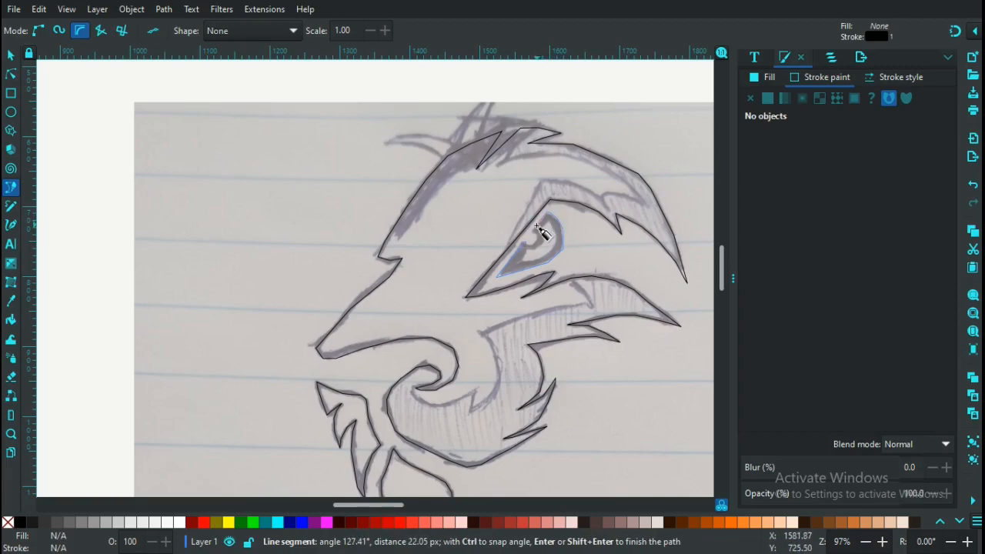
left_click(537, 226)
left_click(535, 235)
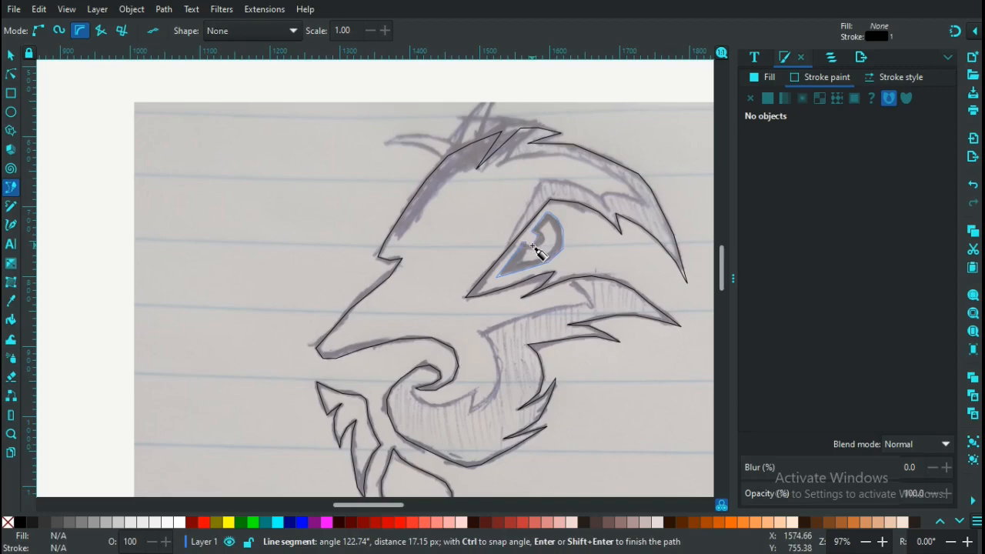
left_click(539, 251)
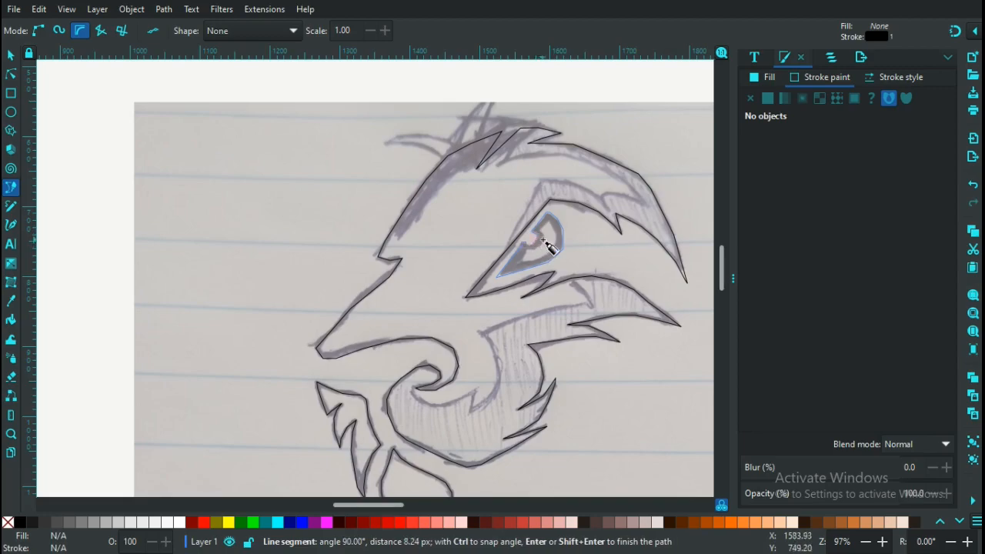
left_click(536, 244)
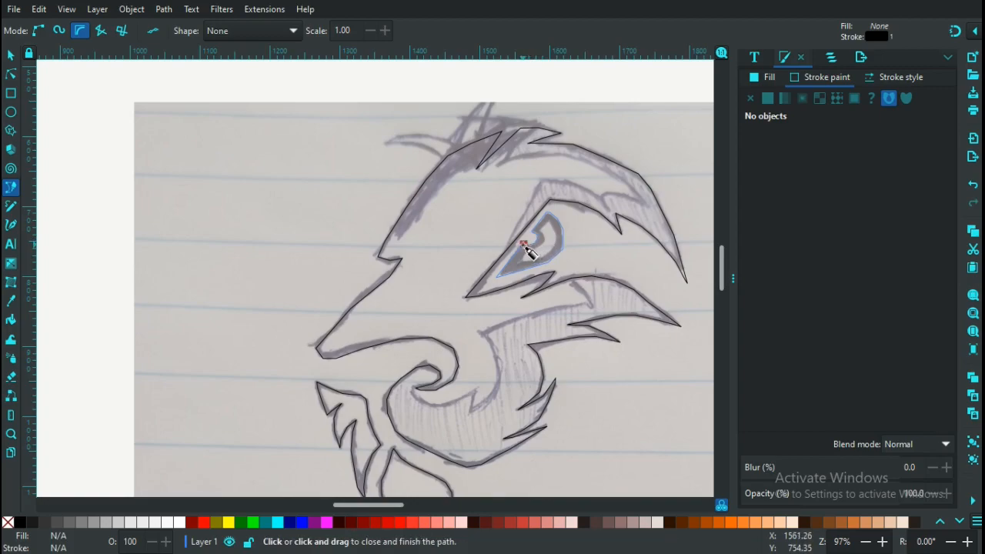
left_click(524, 246)
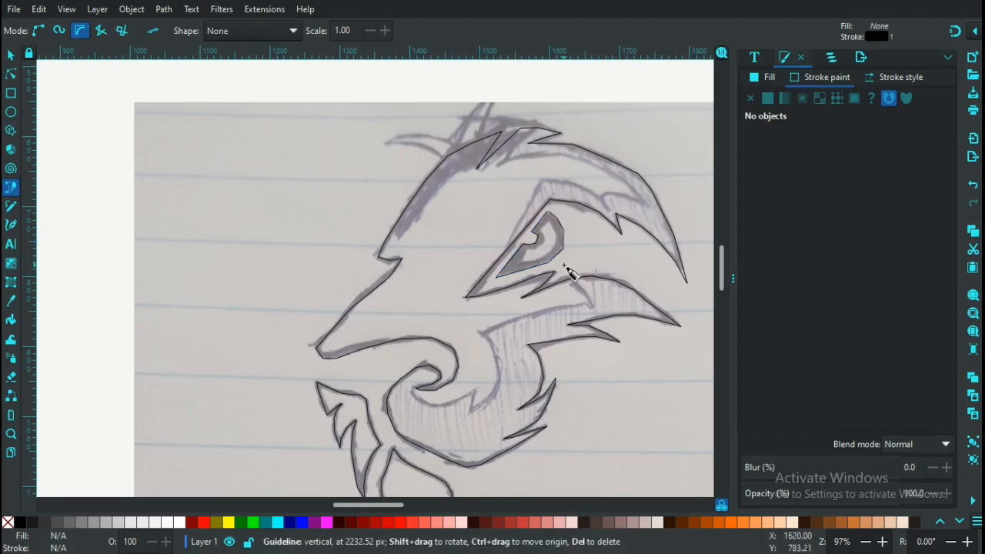
- Start a new path inside the eye outline and trace the inner eye's lower corner and lower edge
key("plus")
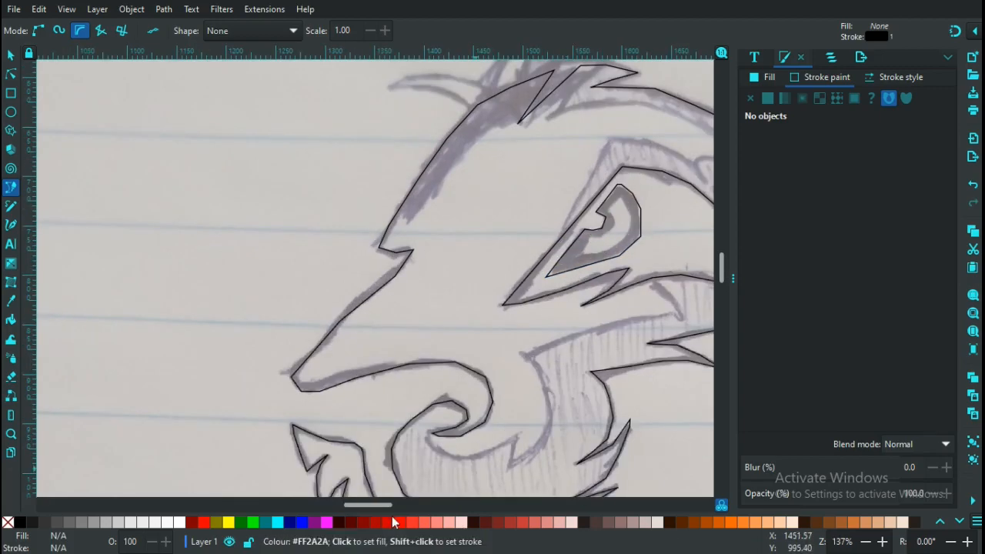
left_click_drag(376, 505, 394, 507)
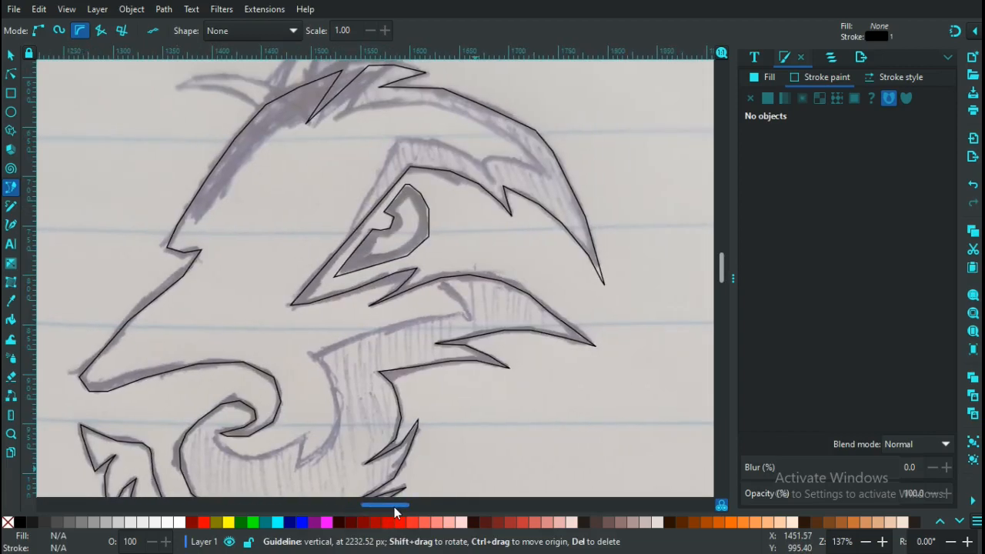
left_click(377, 239)
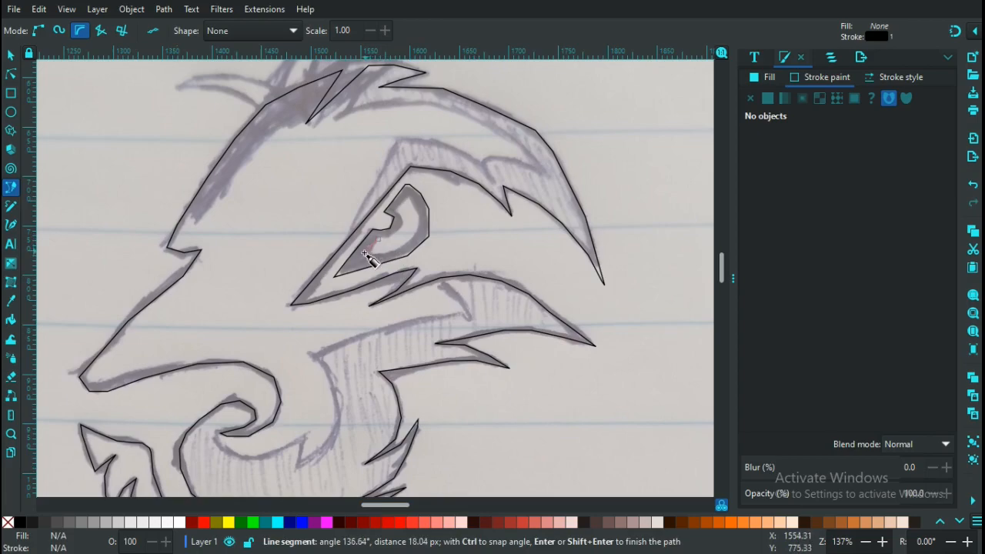
left_click(365, 254)
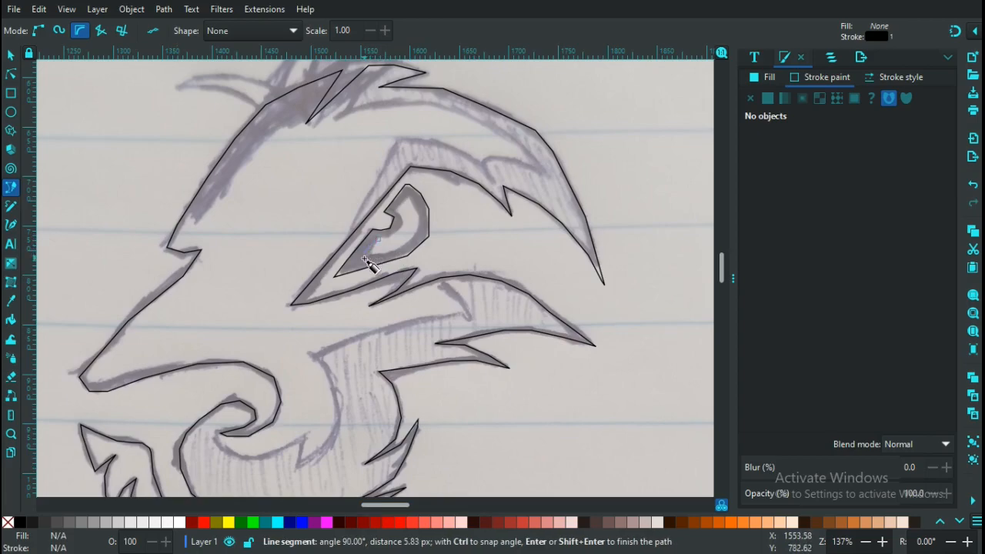
key("BackSpace")
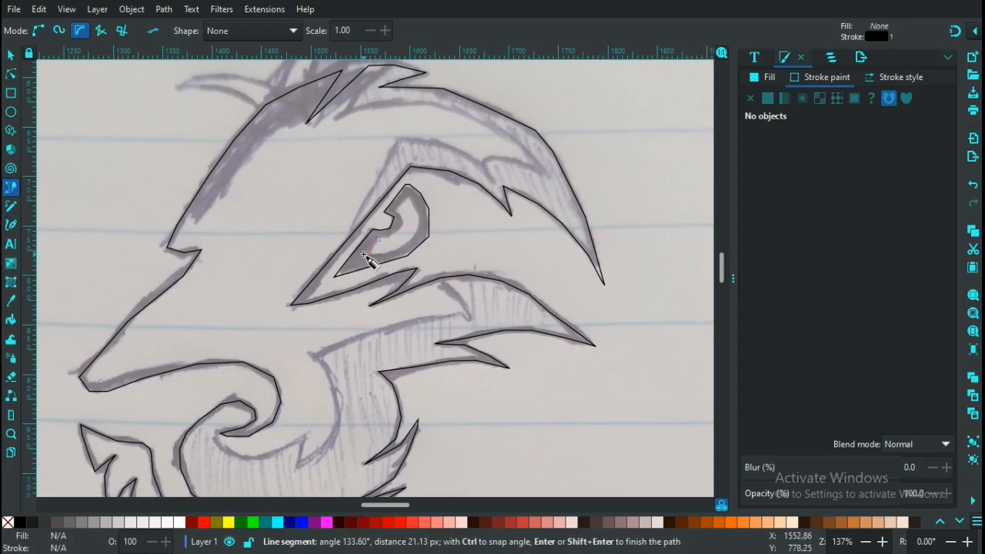
left_click(364, 254)
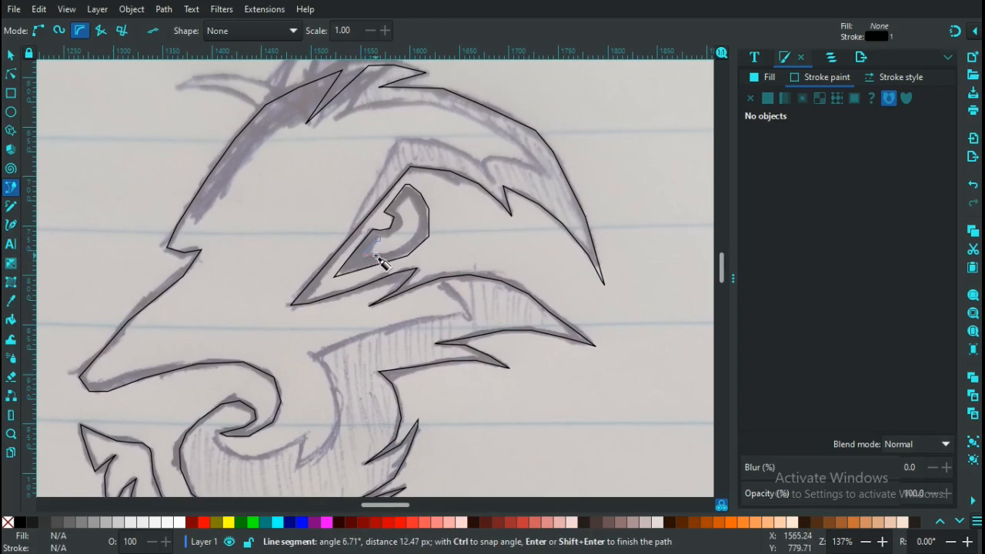
left_click(376, 255)
left_click(402, 249)
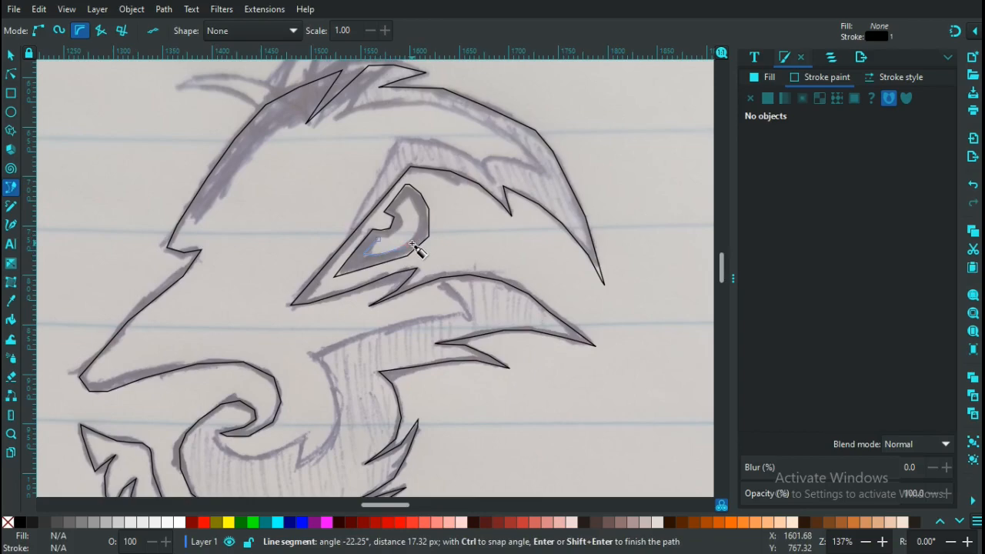
left_click(414, 246)
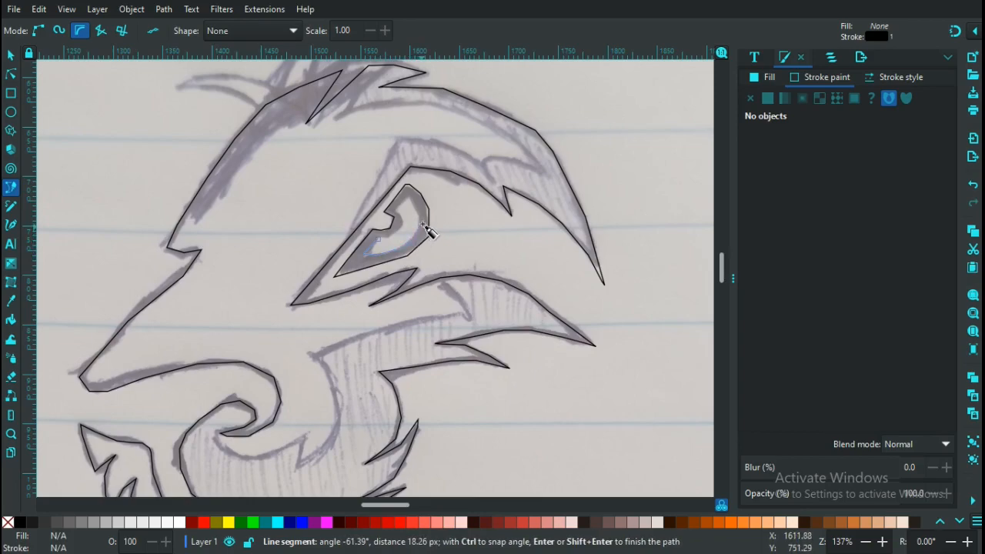
- Trace the inner eye's outer curve, top and pupil notch, closing the path at its starting point
left_click(422, 226)
left_click(417, 210)
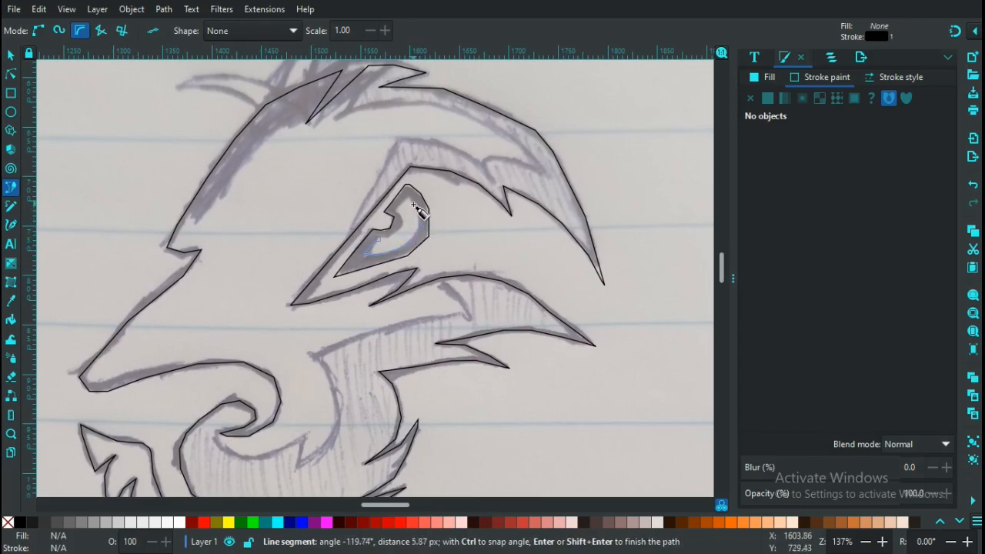
left_click(408, 196)
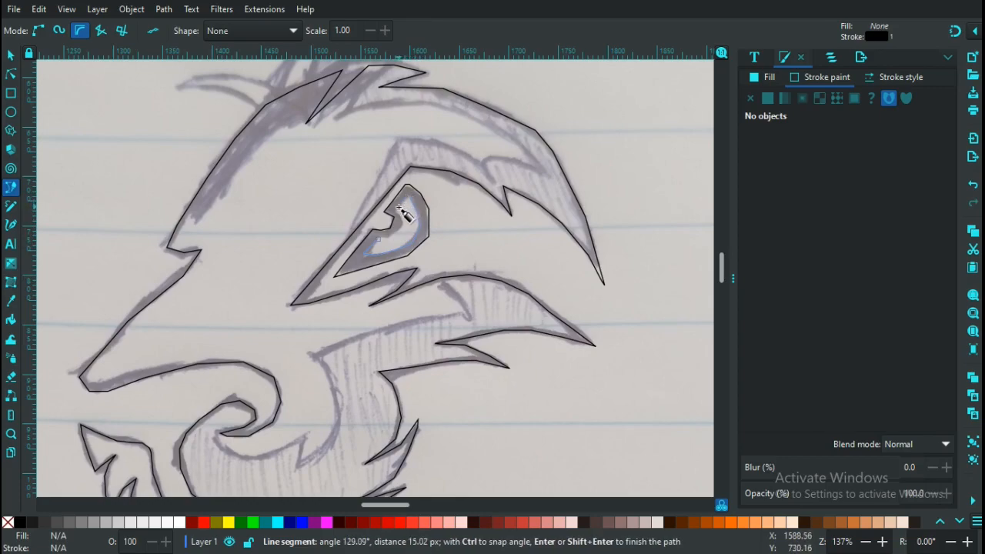
left_click(399, 208)
left_click(399, 216)
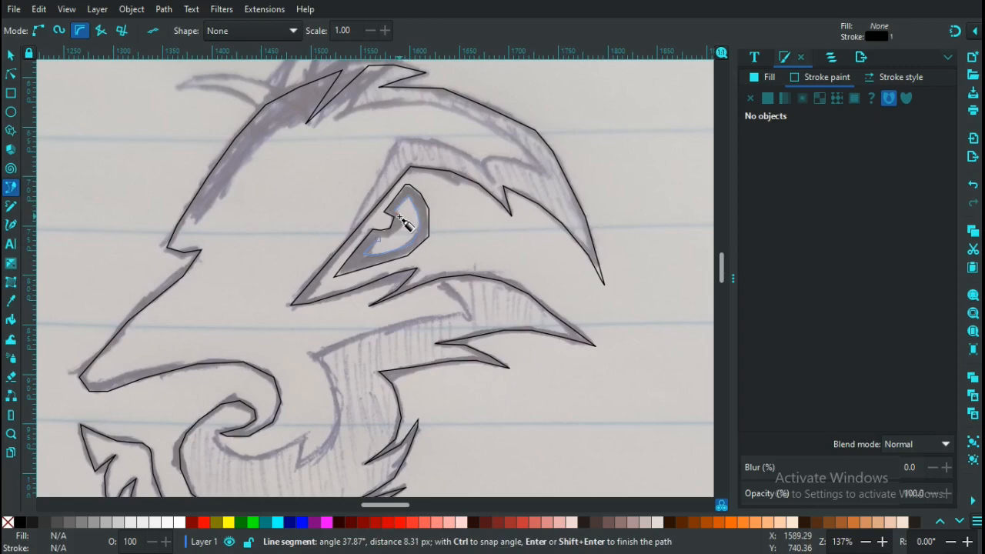
left_click(401, 226)
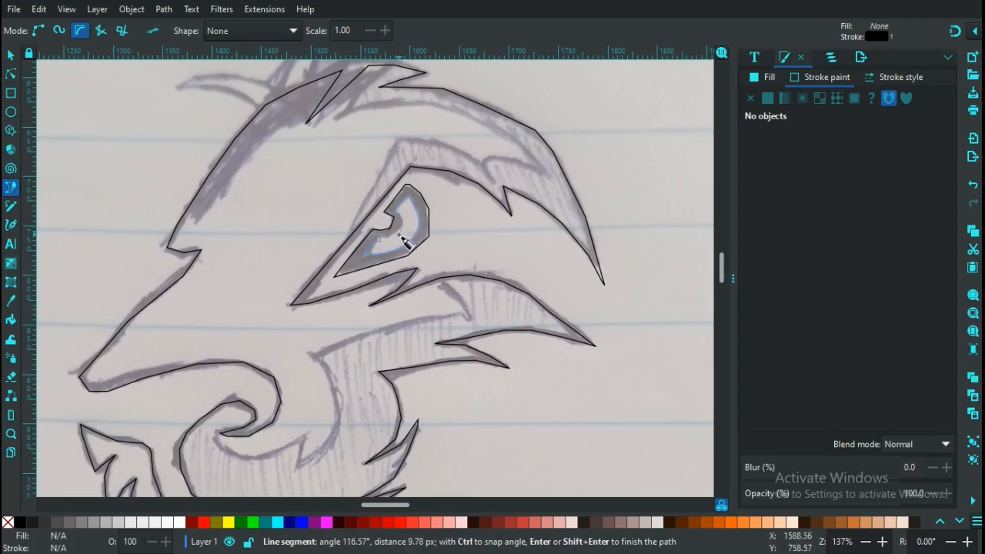
left_click(395, 235)
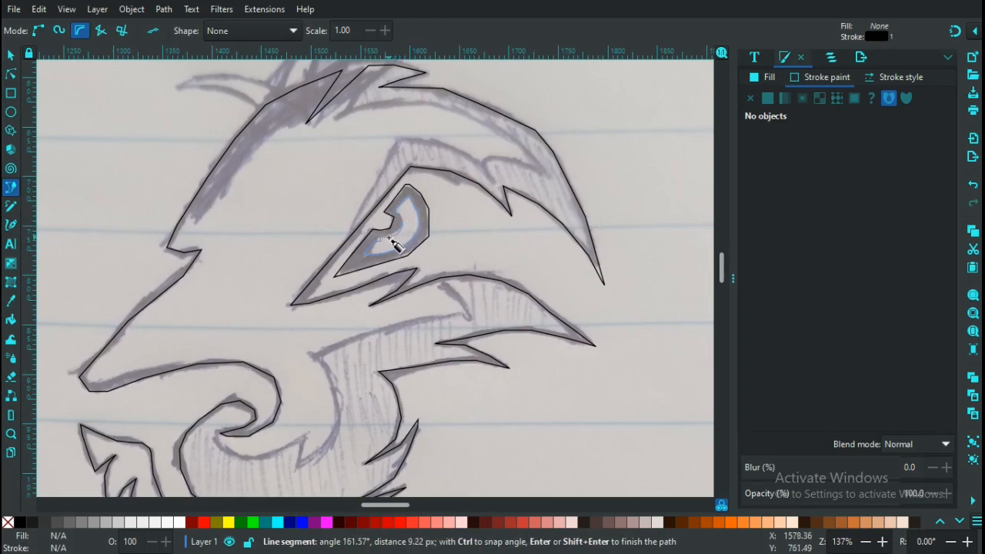
left_click(388, 238)
left_click(377, 239)
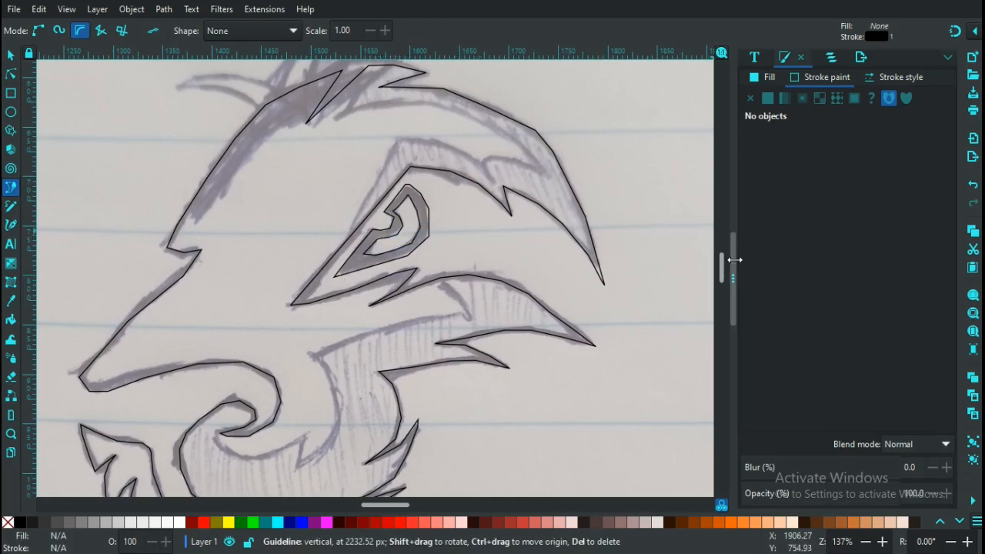
- Delete the embedded sketch image behind the traced lion paths
mouse_move(724, 279)
left_mouse_down()
mouse_move(723, 289)
mouse_move(723, 271)
mouse_move(724, 279)
left_mouse_up()
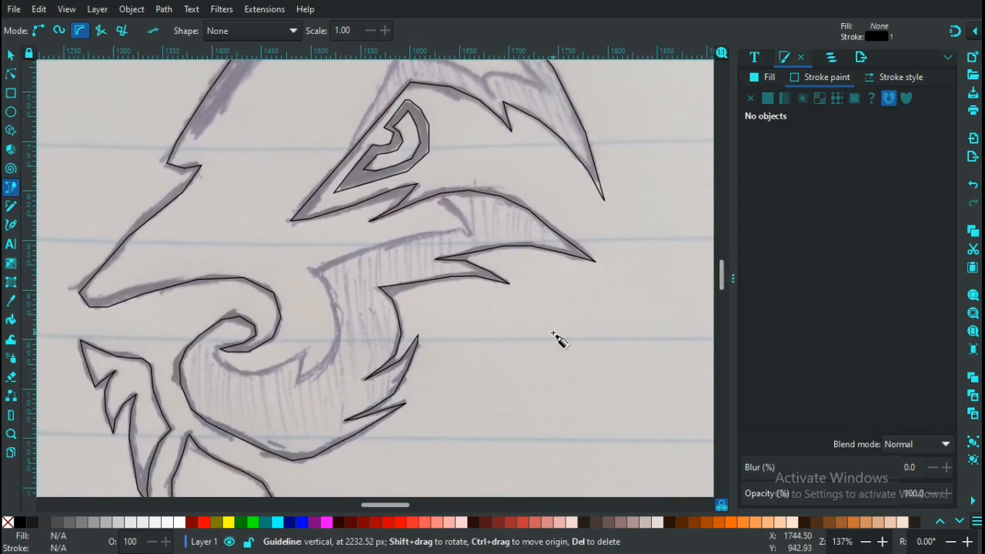
key("minus")
key("minus")
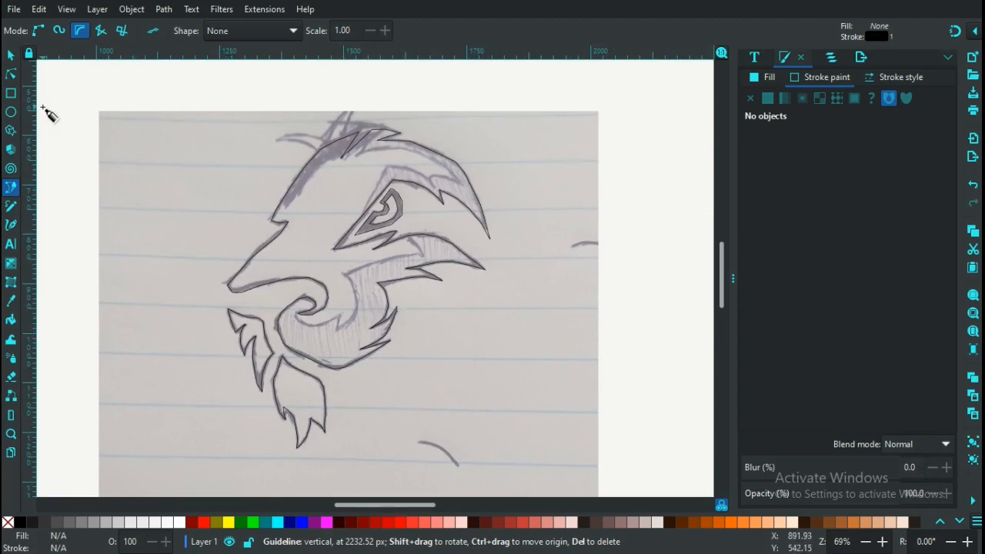
left_click(13, 60)
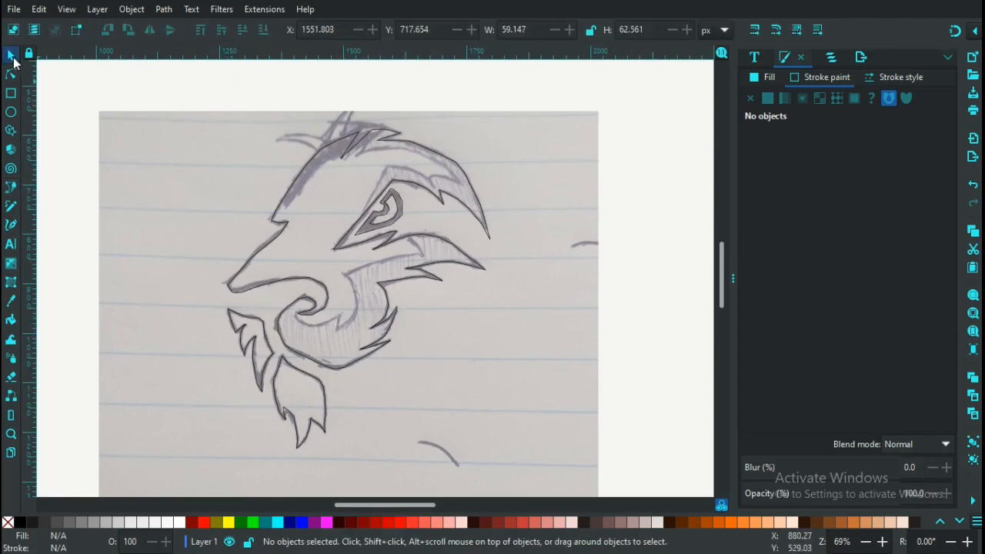
left_click(441, 200)
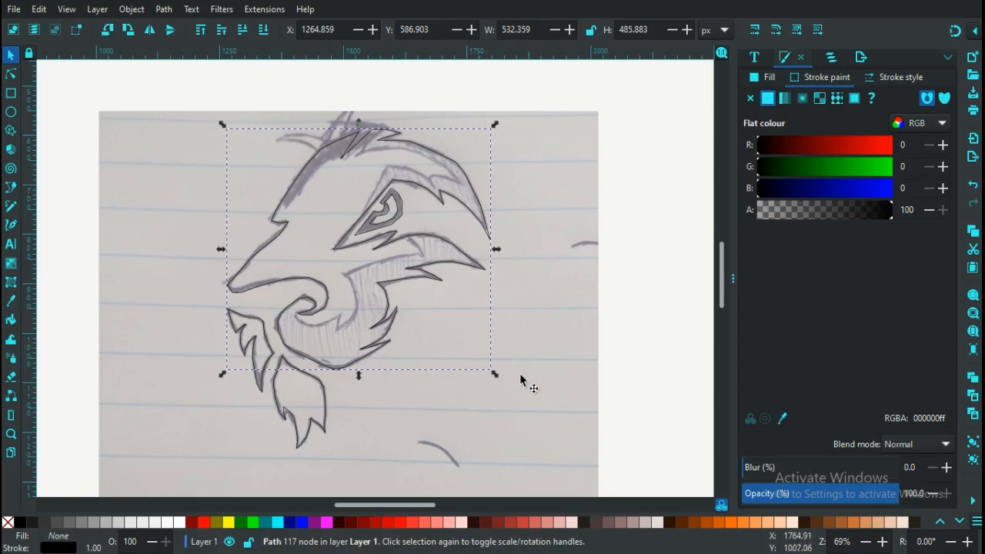
left_click(534, 291)
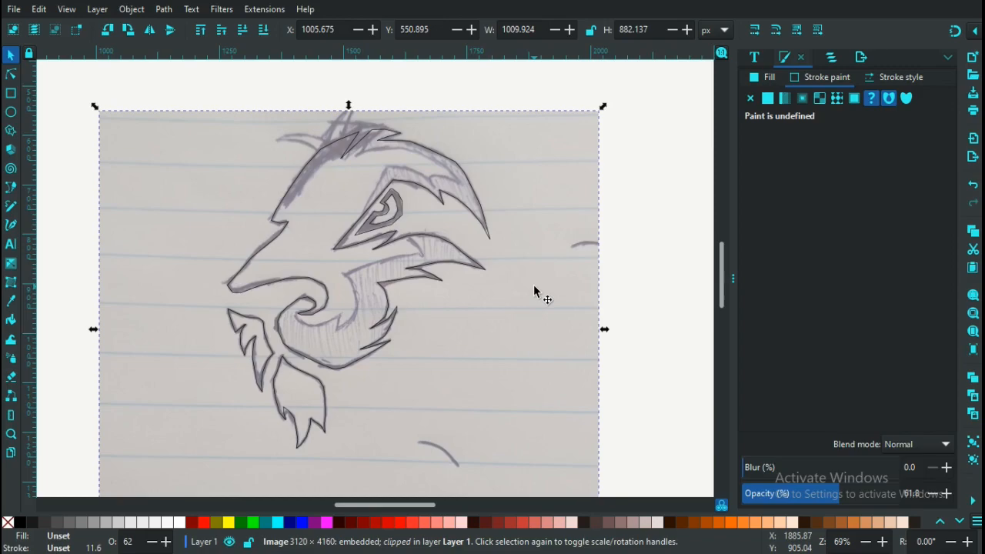
key("Delete")
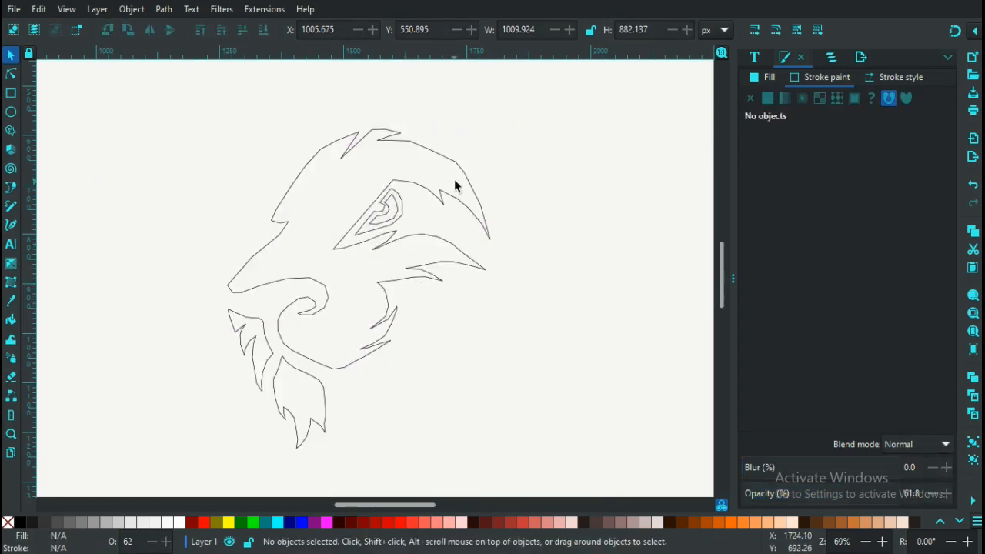
- Fill the head outline and the two separate chin and beard shapes with orange #FF6600
left_click(454, 204)
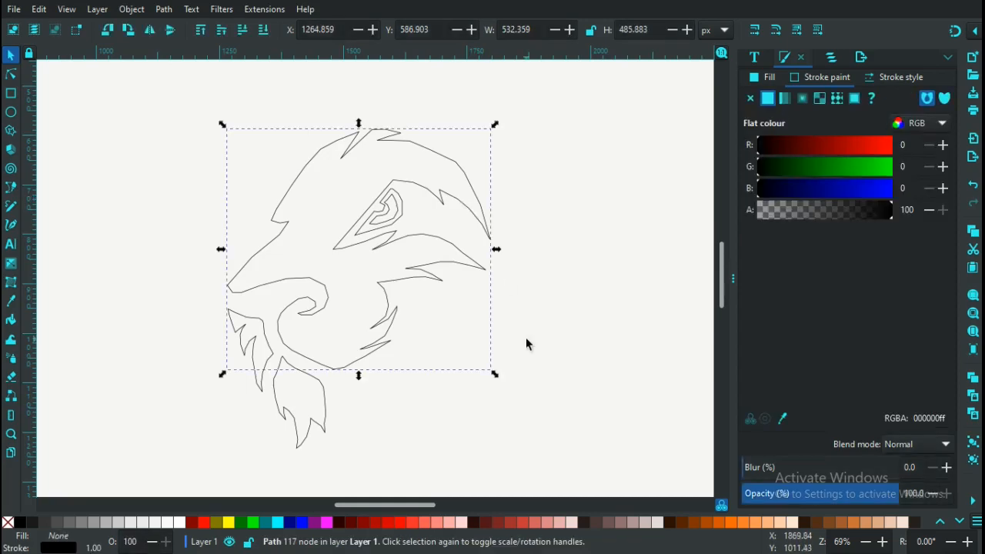
left_click(730, 522)
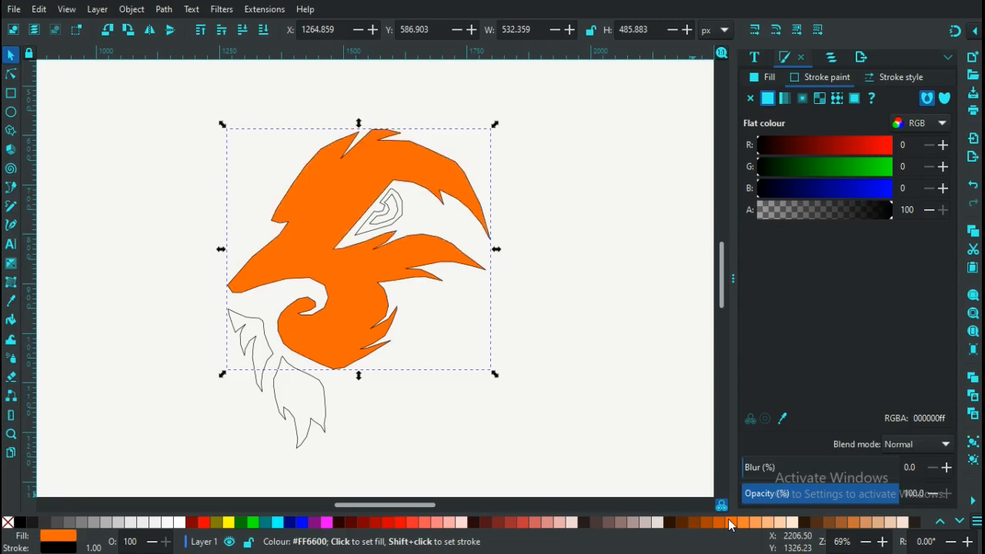
left_click(262, 340)
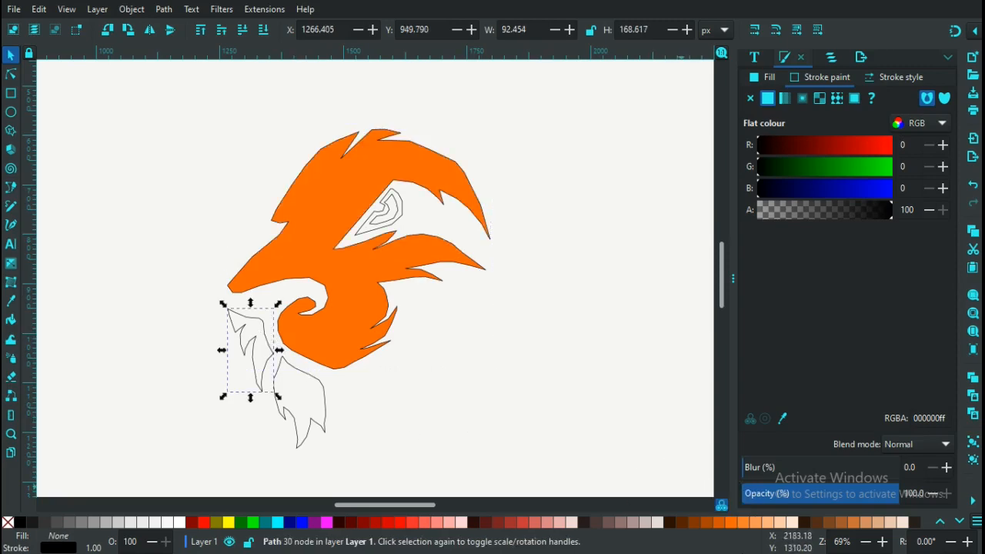
left_click(730, 523)
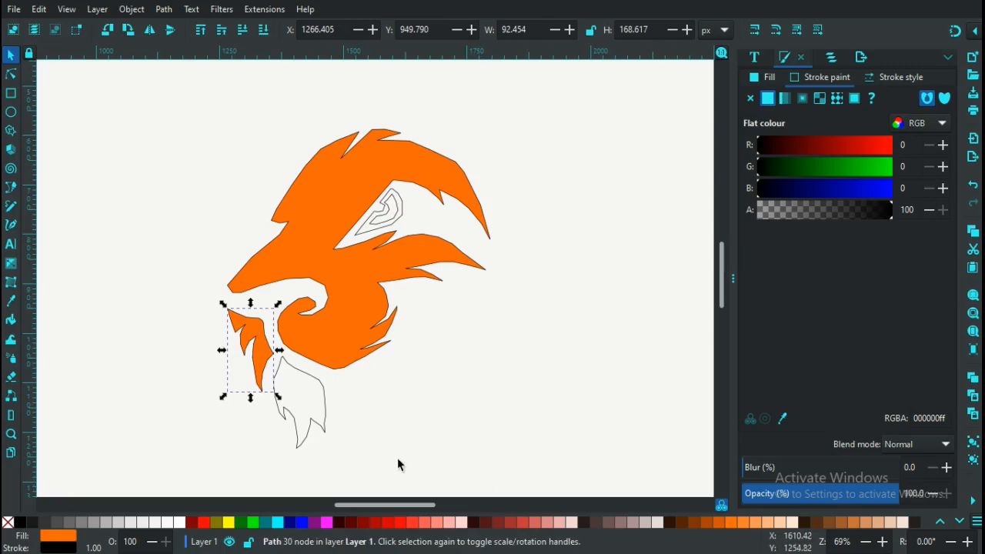
left_click(318, 387)
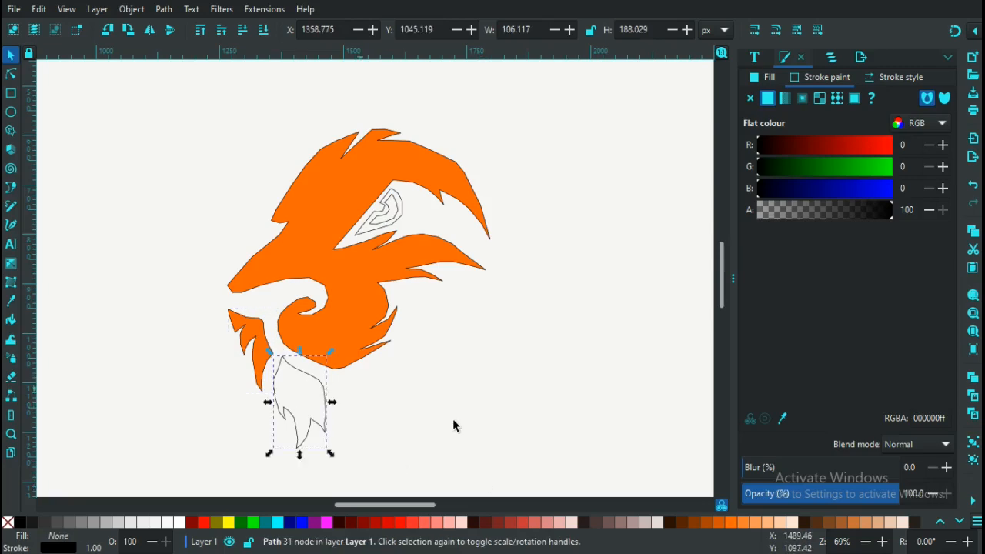
left_click(730, 523)
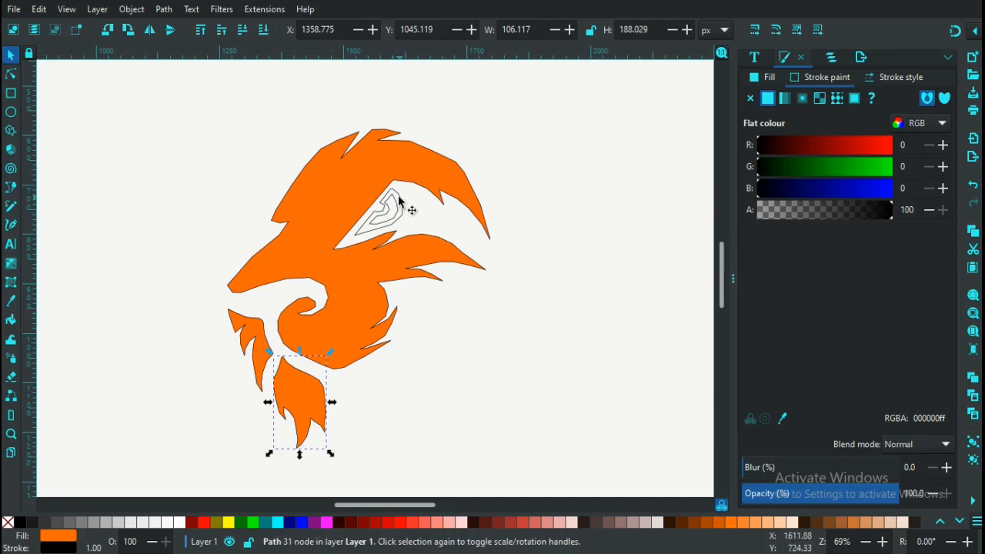
- Fill the outer eye shape with brown #AA4400 and the inner eye shape with orange #FF6600
left_click(399, 199)
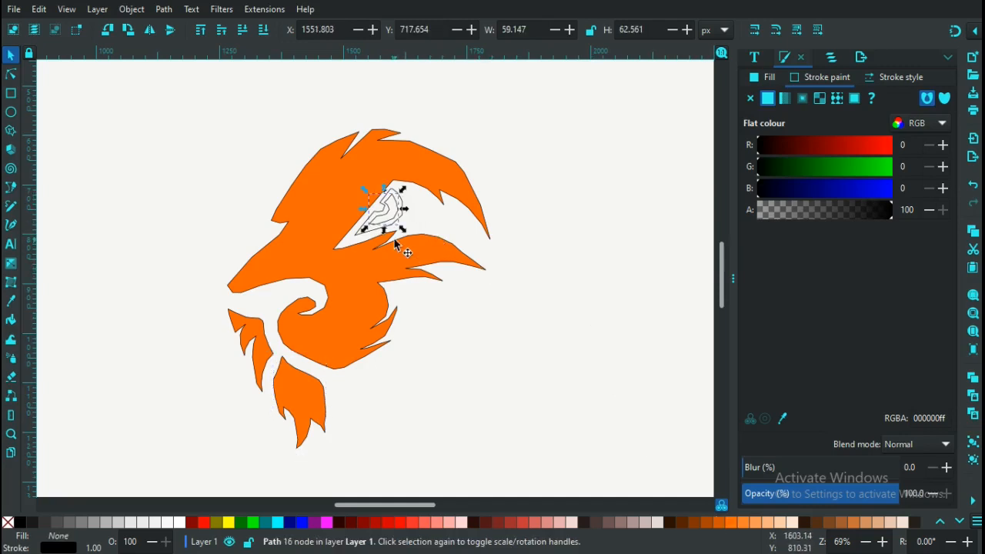
left_click(356, 242)
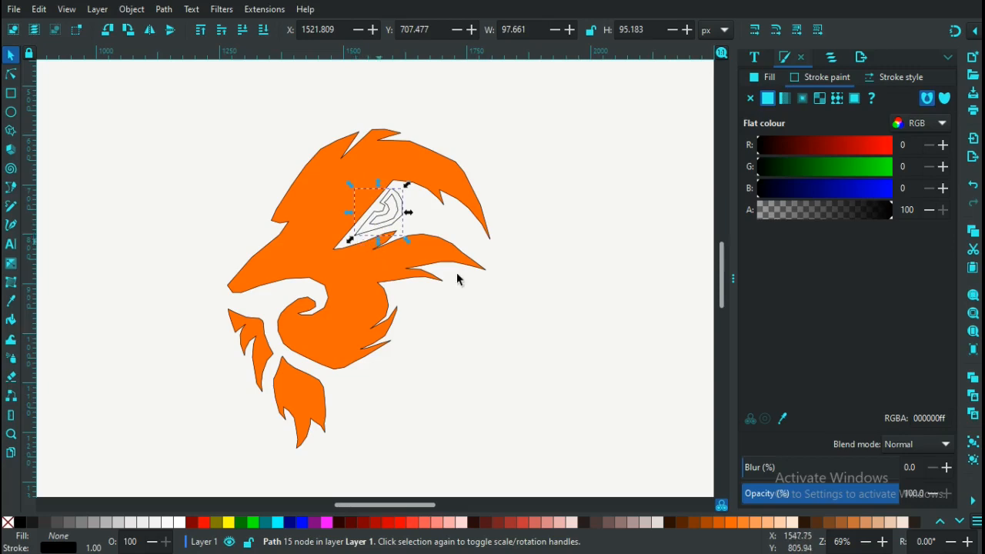
left_click(708, 526)
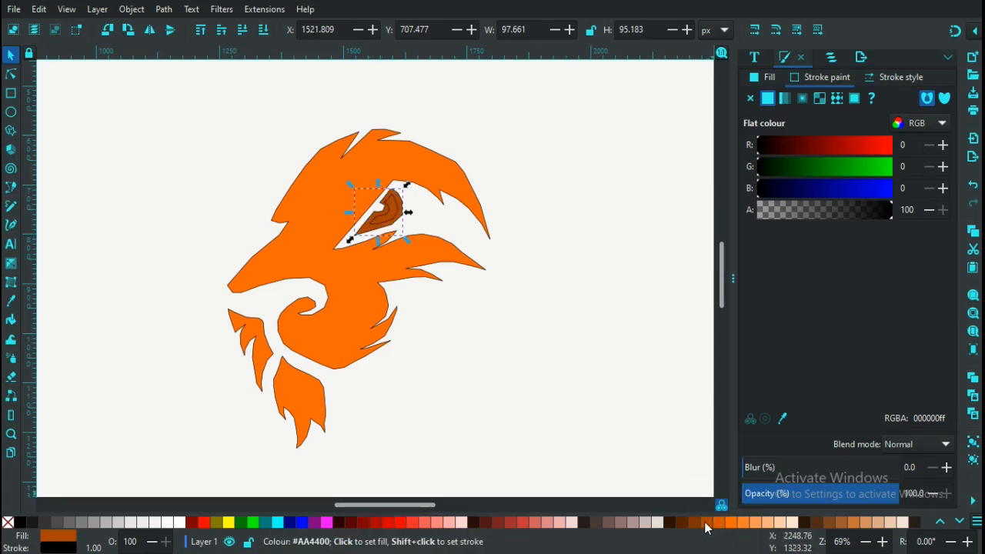
left_click(382, 217)
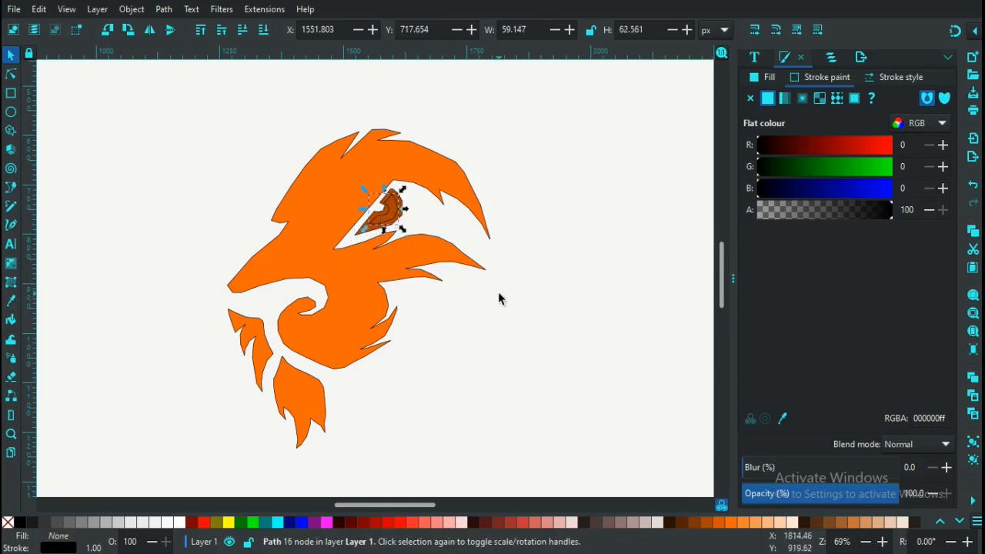
left_click(736, 525)
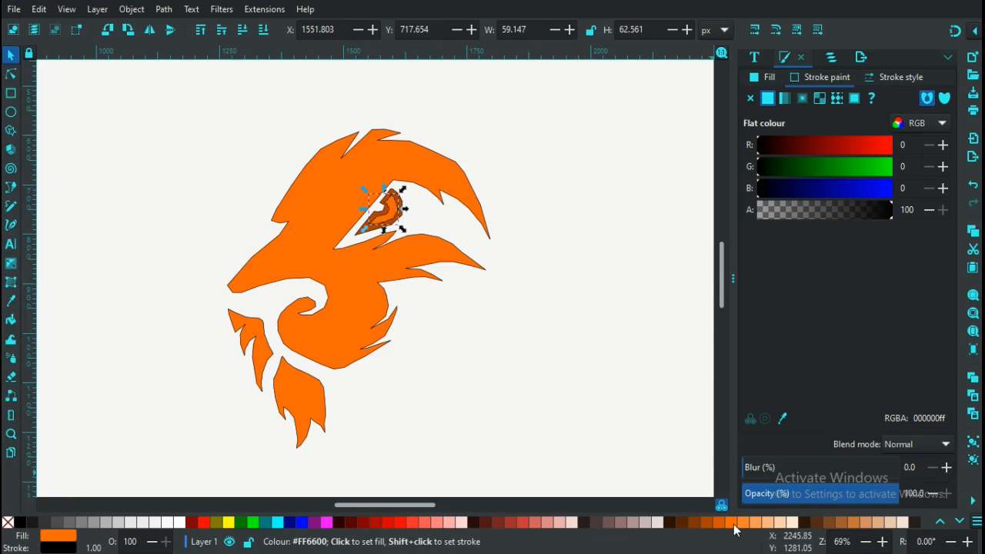
left_click(544, 344)
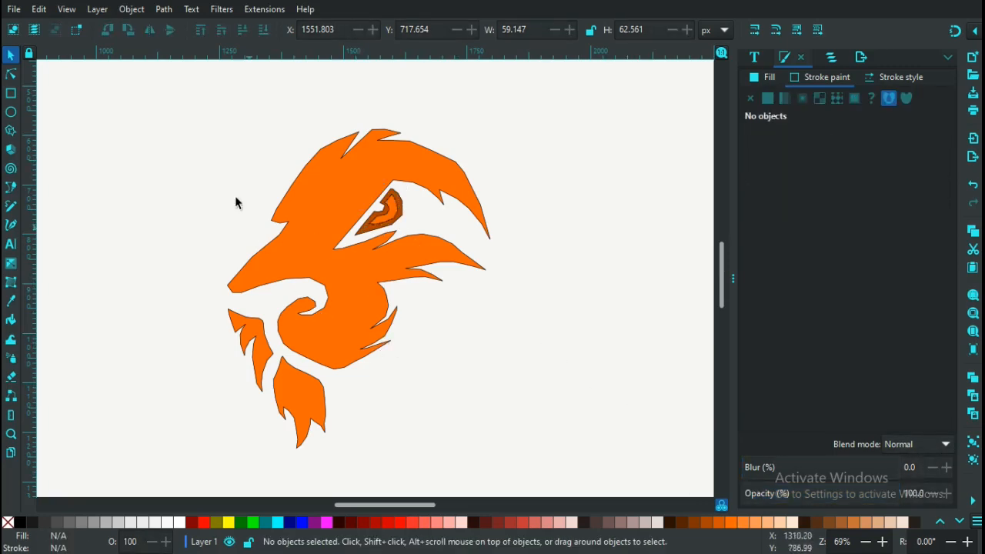
- Remove the stroke from all five lion shapes
left_click_drag(173, 105, 535, 471)
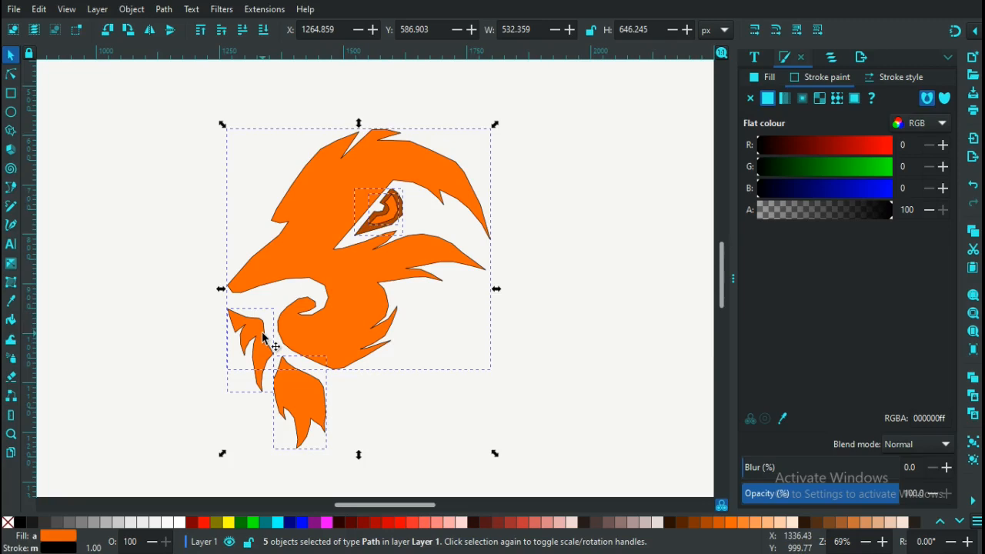
left_click(8, 525, "shift")
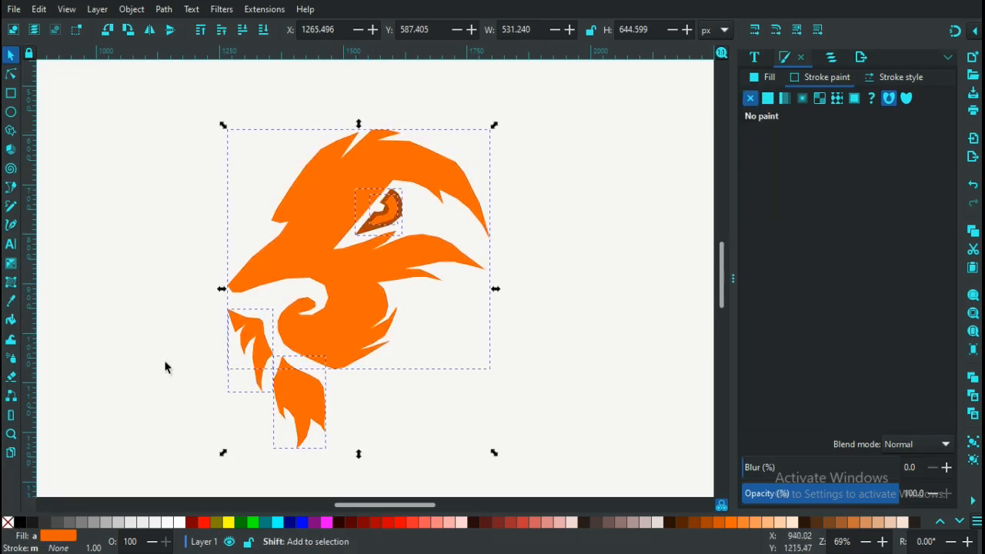
left_click(171, 234)
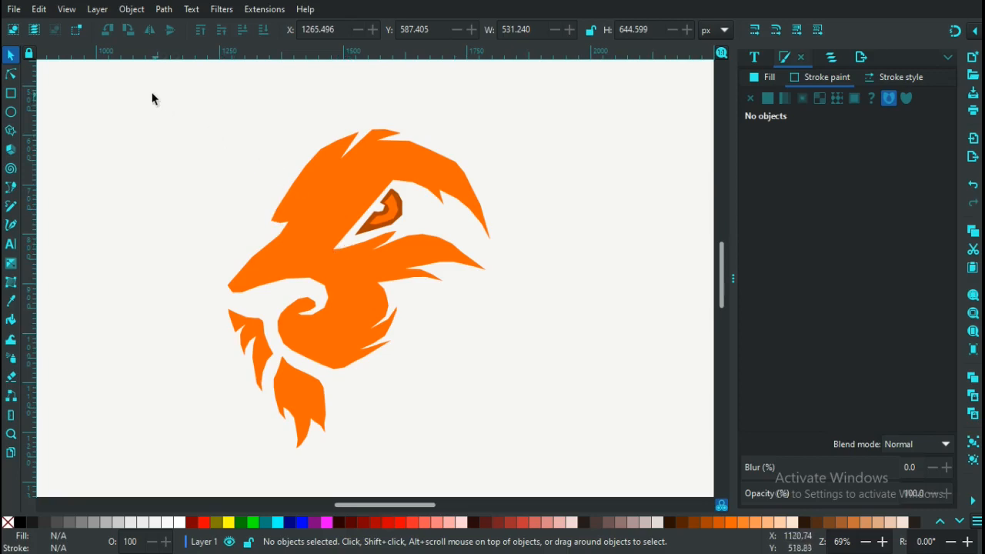
- Try to group all five lion shapes, and undo the grouping
left_click_drag(150, 94, 543, 472)
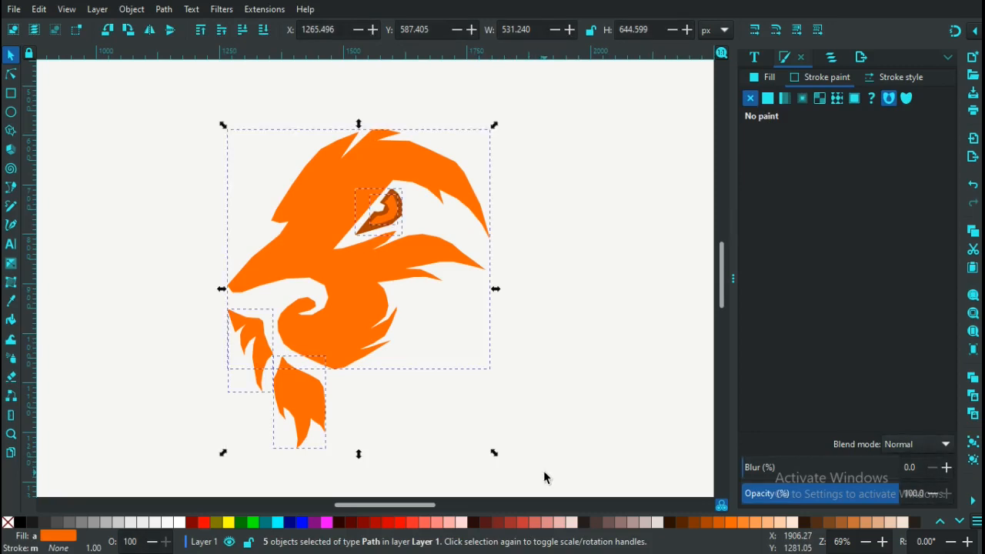
key("ctrl+g")
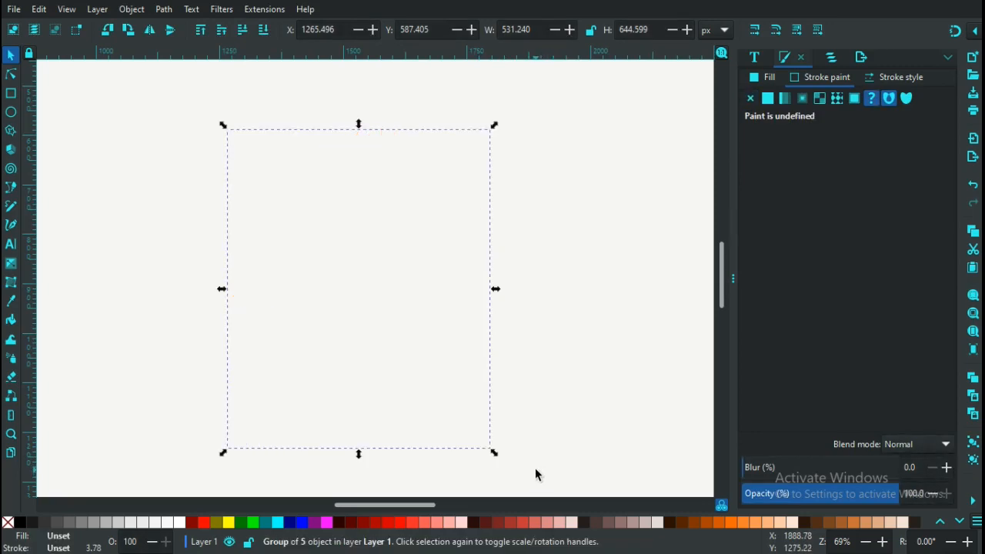
key("ctrl+z")
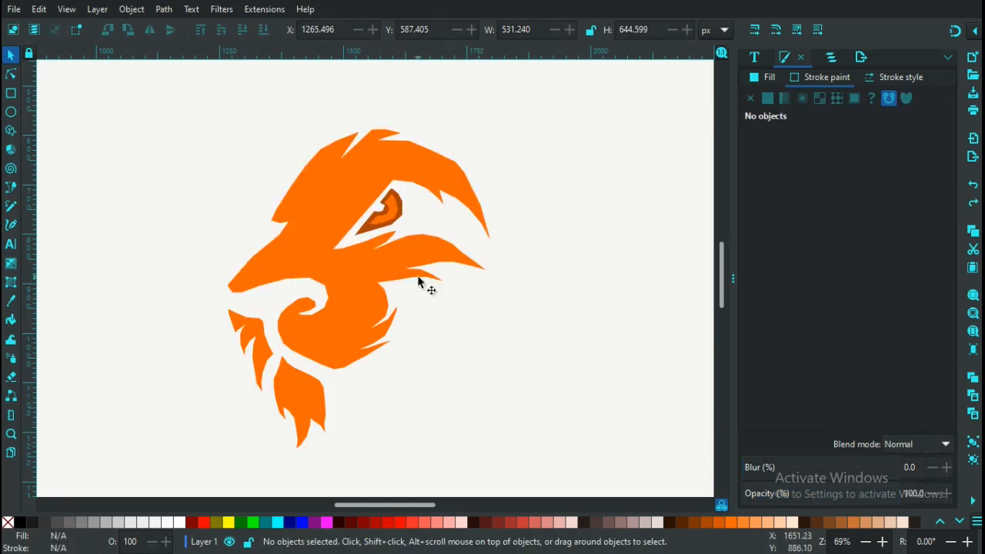